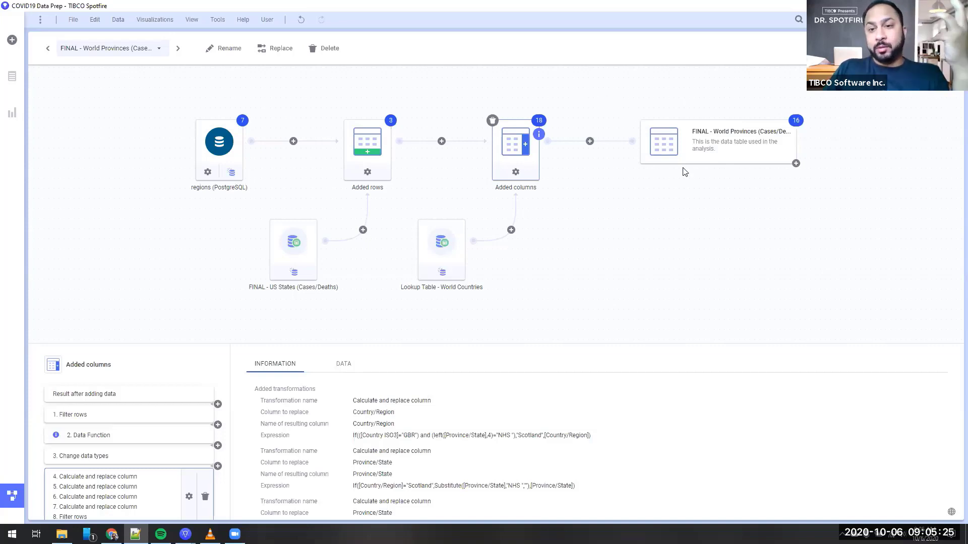
# Inspect the final World Provinces table and its sources: regions (PostgreSQL), FINAL - US States (Cases/Deaths) and Lookup Table - World Countries
pyautogui.click(712, 153)
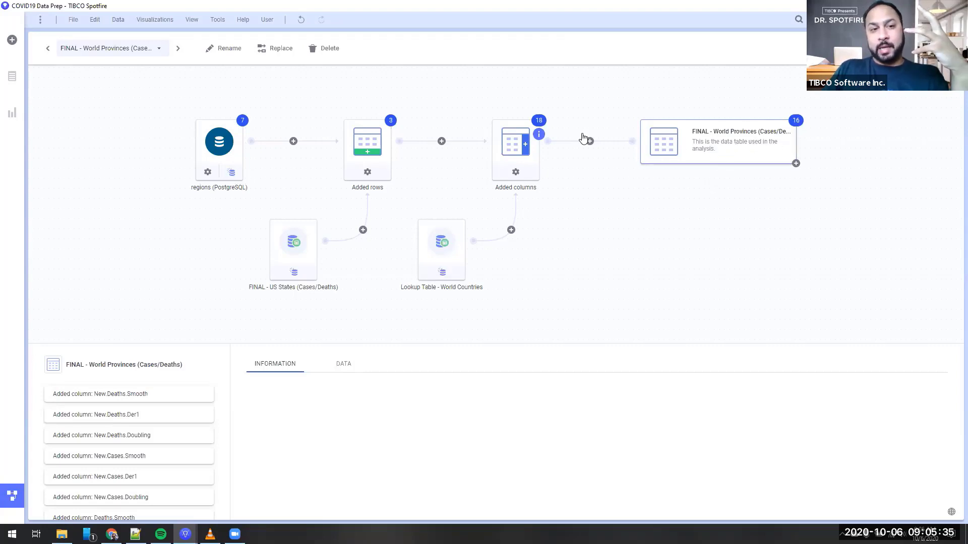
pyautogui.click(222, 149)
pyautogui.click(286, 246)
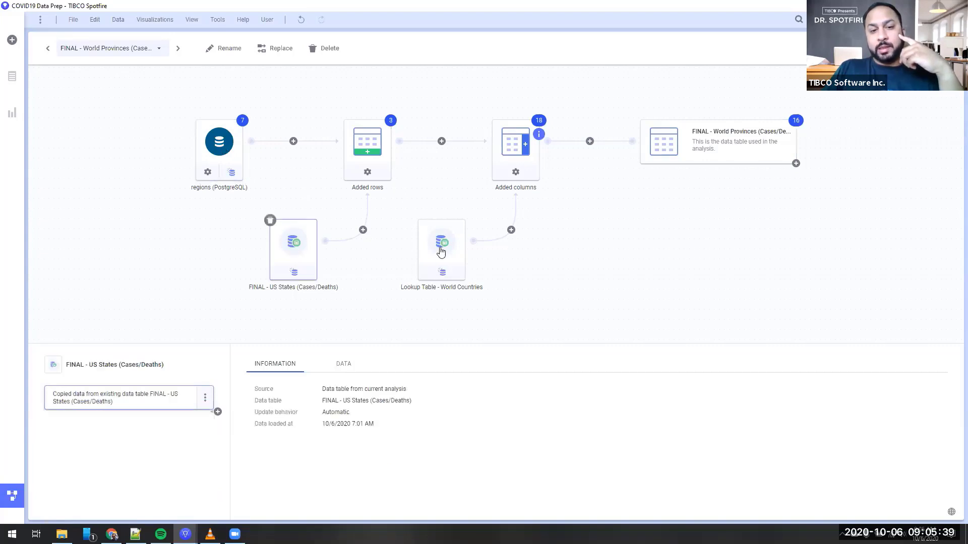
pyautogui.click(440, 250)
pyautogui.click(207, 143)
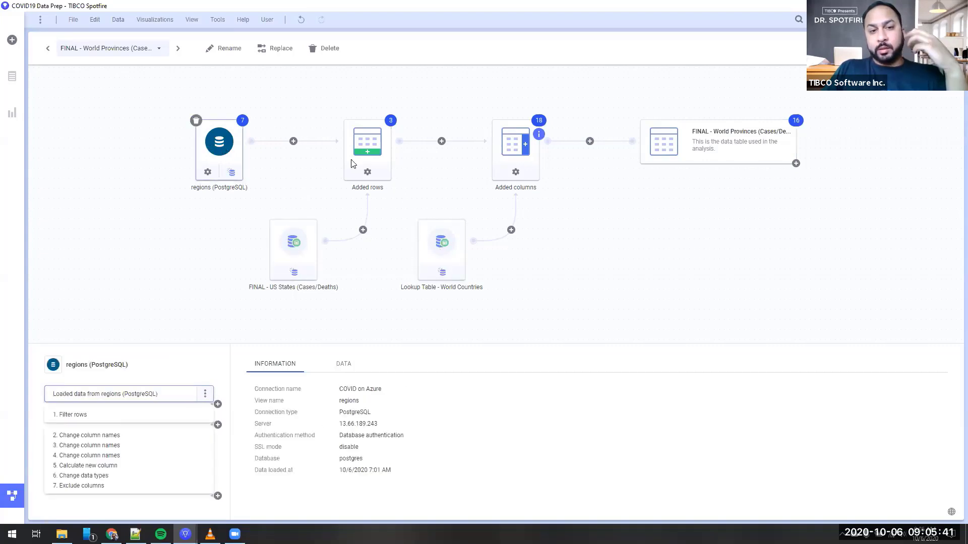
pyautogui.click(698, 158)
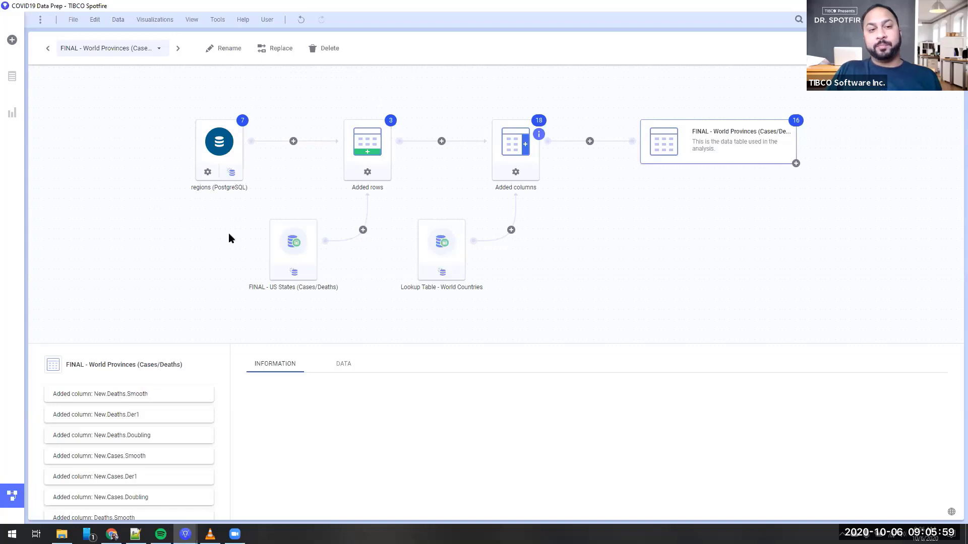
pyautogui.click(228, 146)
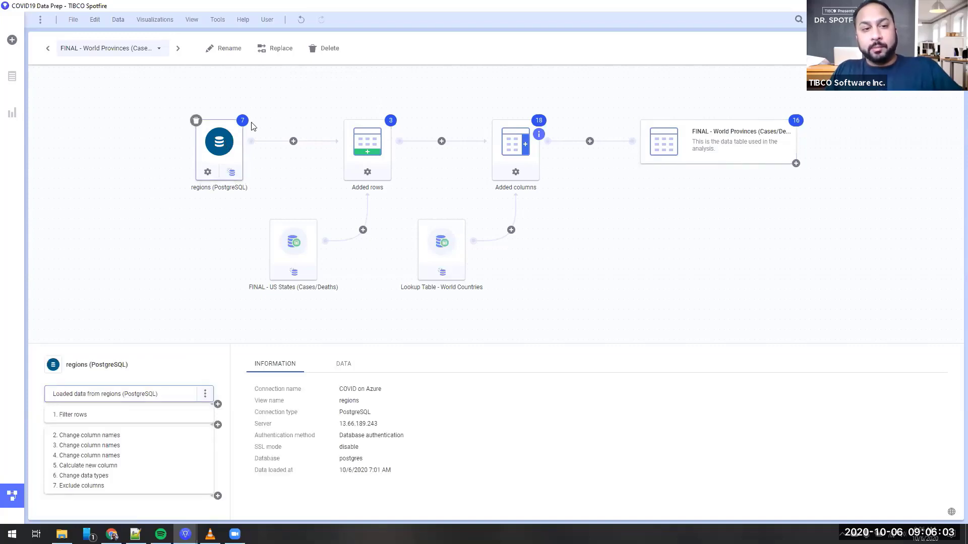
# Show the available source actions for the regions (PostgreSQL) and FINAL - US States (Cases/Deaths) data sources
pyautogui.click(204, 394)
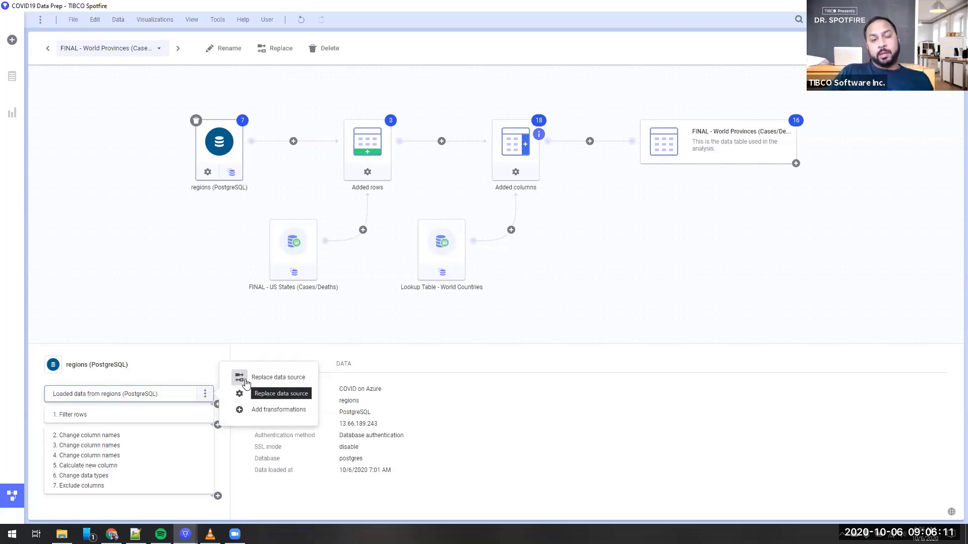
pyautogui.click(293, 250)
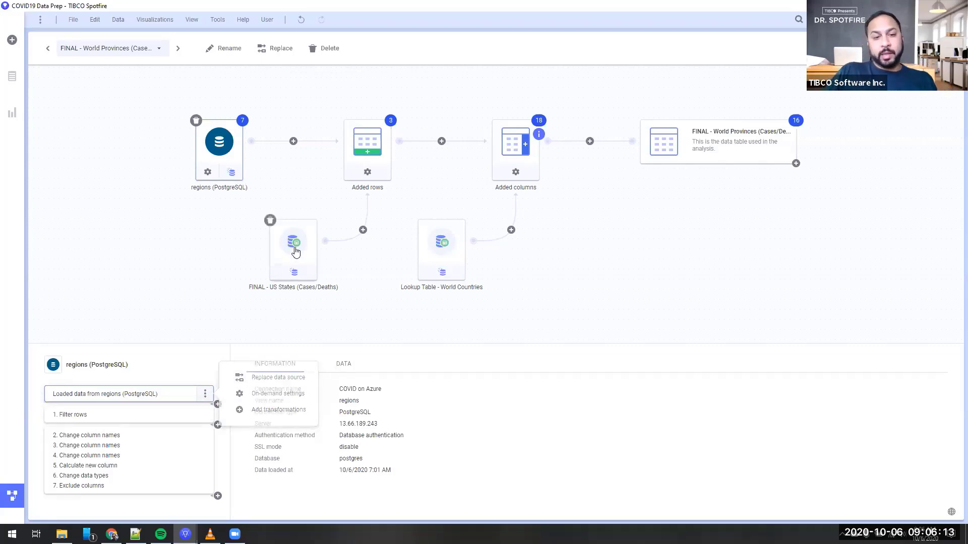
pyautogui.click(205, 399)
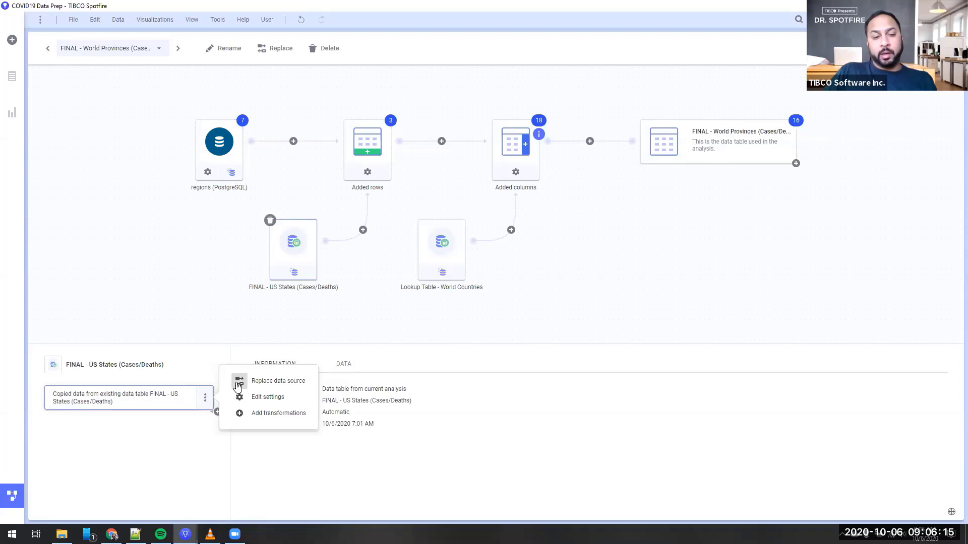
pyautogui.click(304, 260)
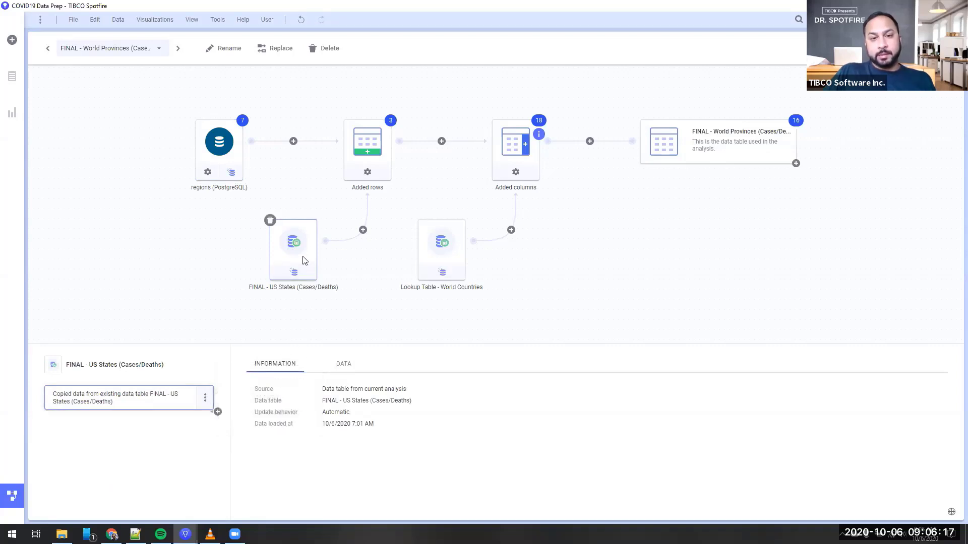
# Show the operations that can be inserted after the regions source and after the Added columns node
pyautogui.click(218, 162)
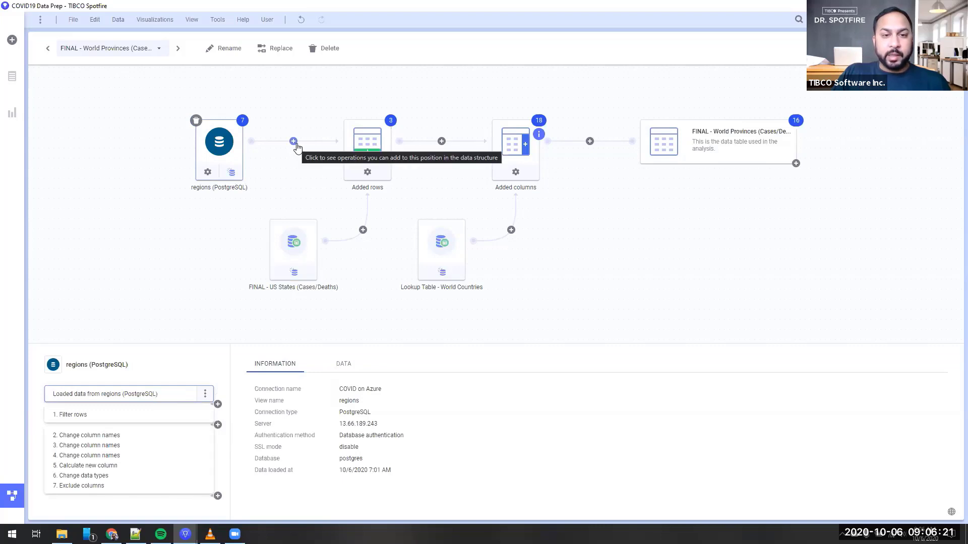
pyautogui.click(293, 142)
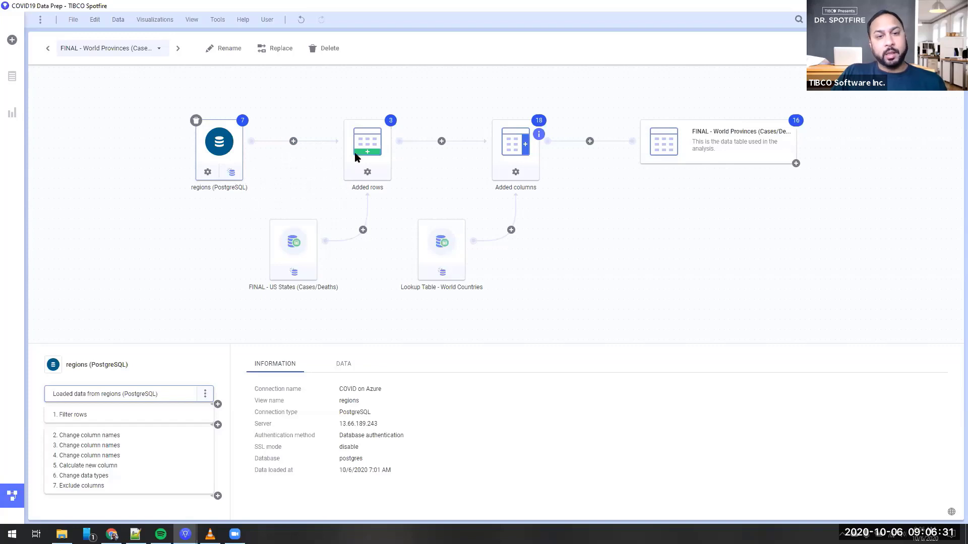
pyautogui.click(531, 153)
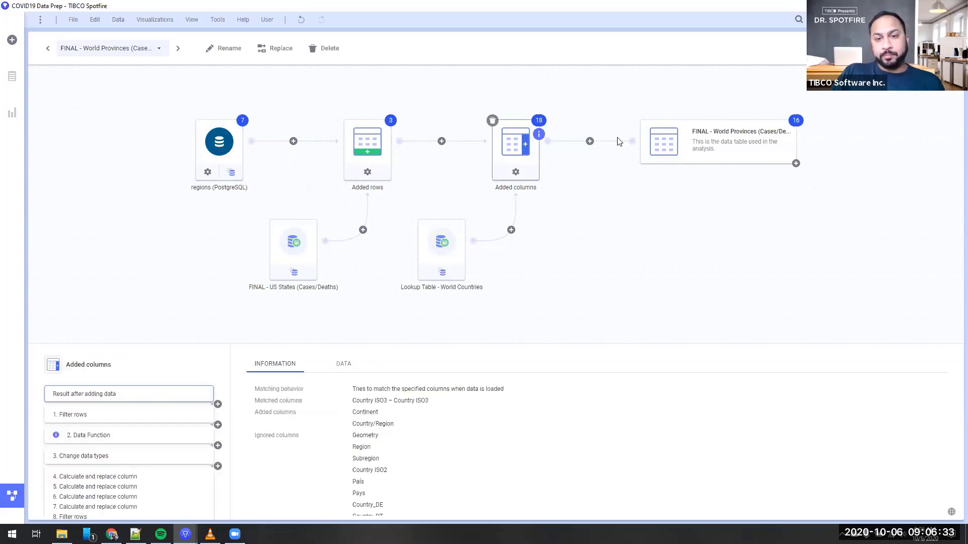
pyautogui.click(589, 141)
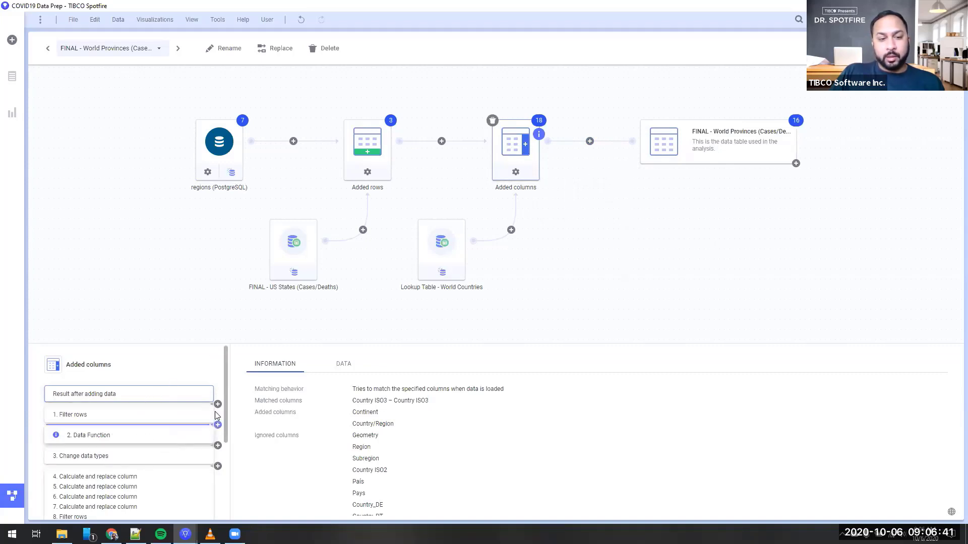
# Show the operations that can be inserted between transformations 8 and 9 of the Added columns node
pyautogui.scroll(-3, 221, 410)
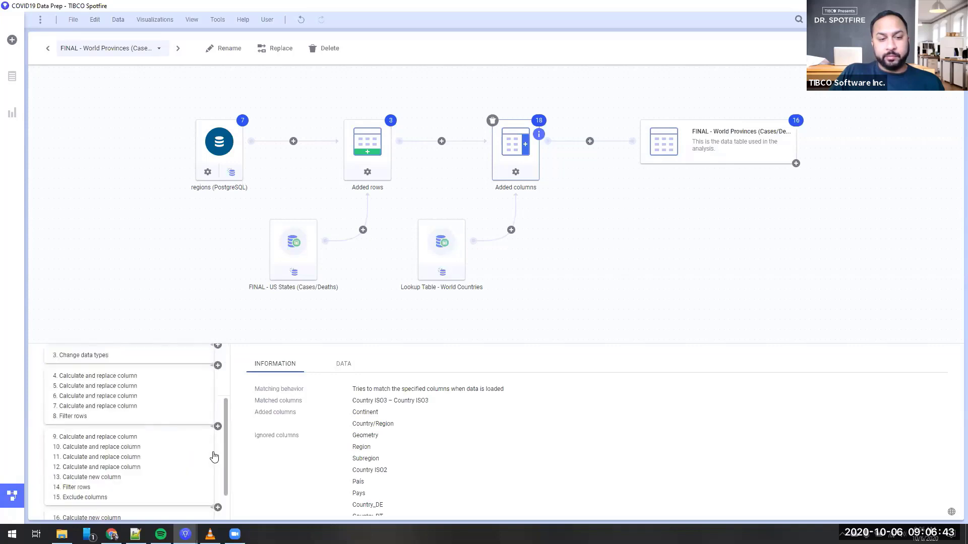
pyautogui.click(218, 385)
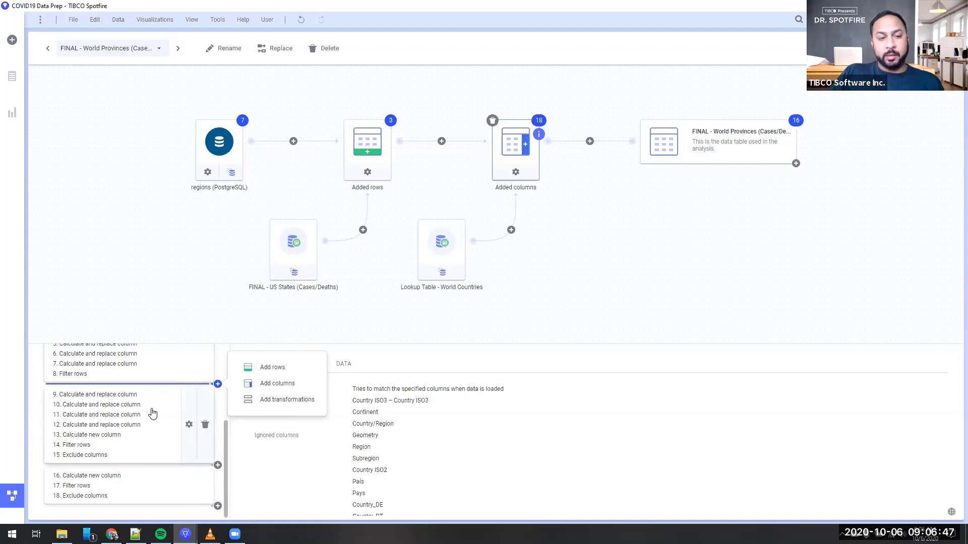
pyautogui.scroll(5, 149, 478)
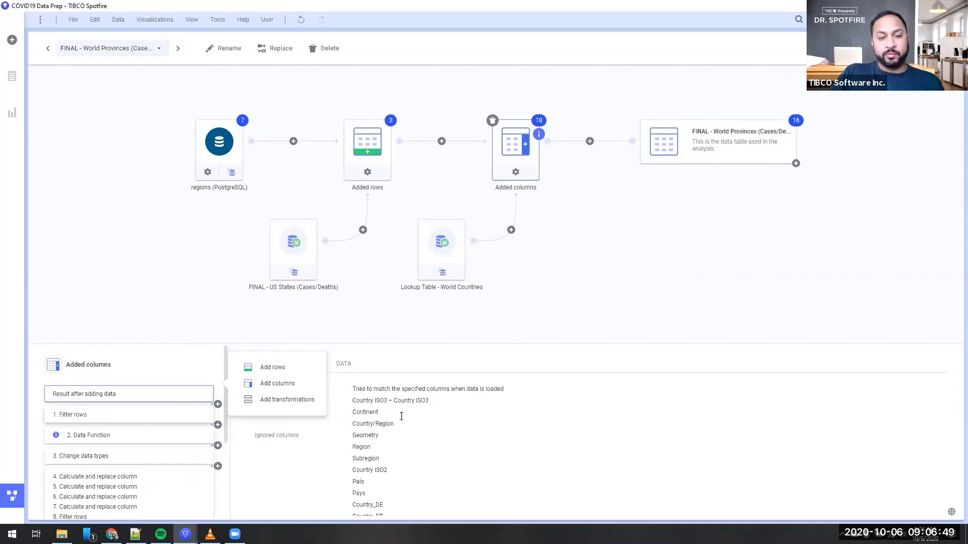
pyautogui.click(476, 407)
# Review the Added columns transformation list and show the details of transformations 4 to 8
pyautogui.scroll(-3, 173, 416)
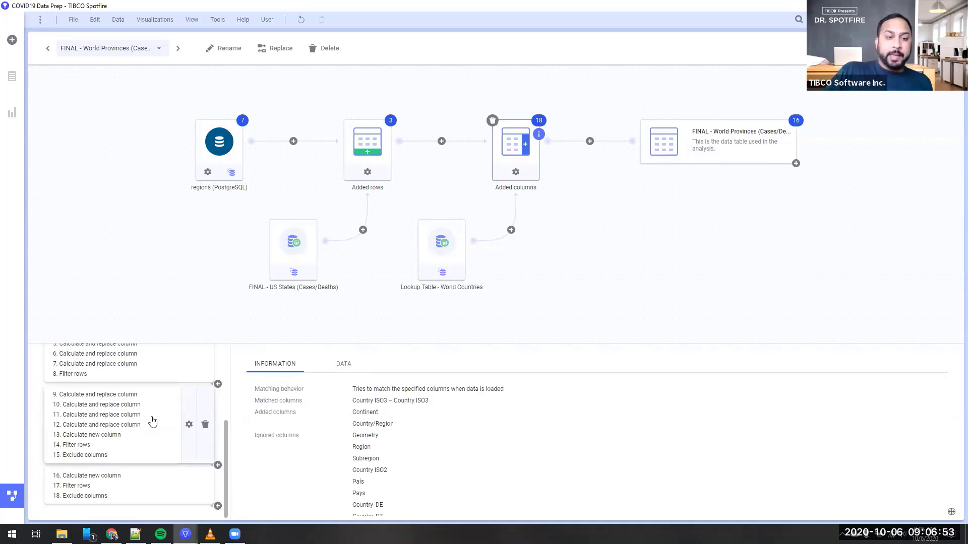
pyautogui.scroll(3, 146, 448)
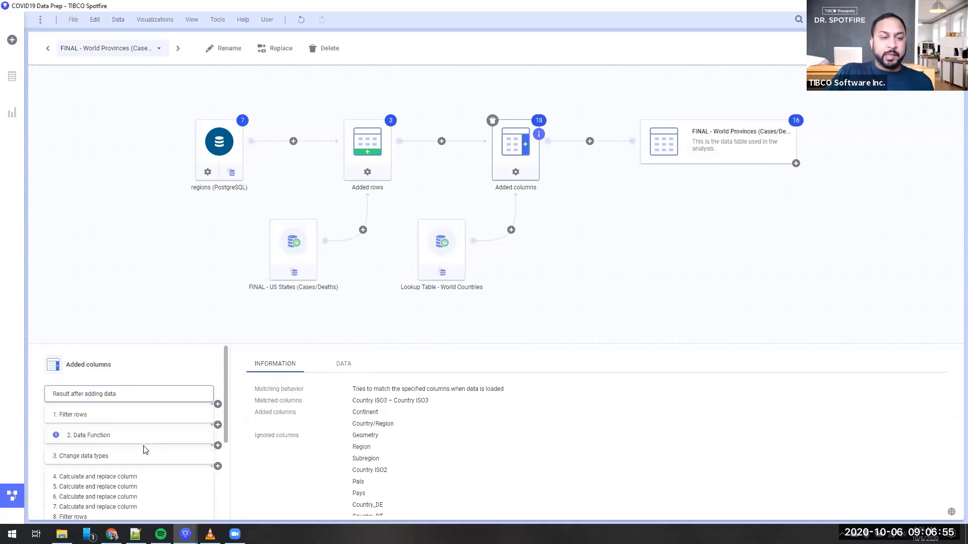
pyautogui.scroll(-3, 139, 448)
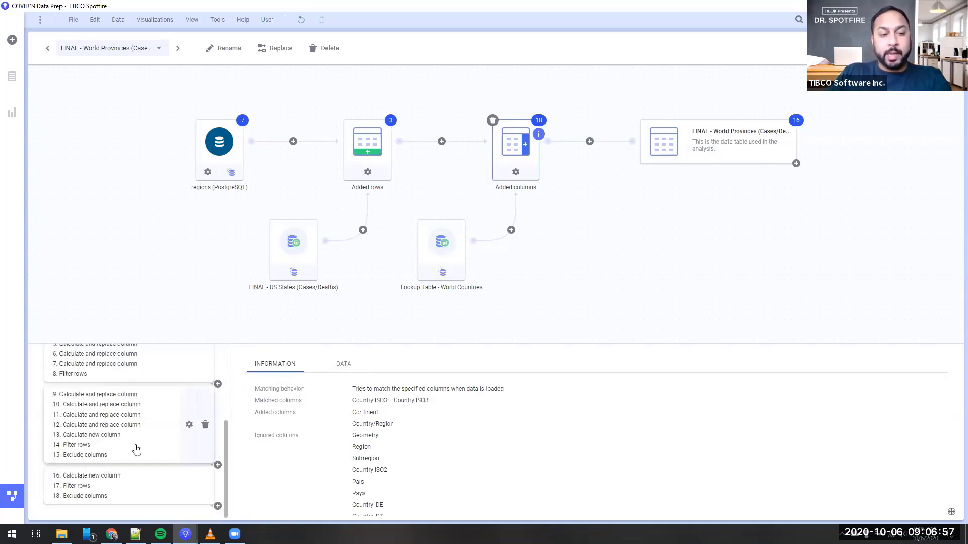
pyautogui.scroll(2, 136, 449)
pyautogui.click(139, 453)
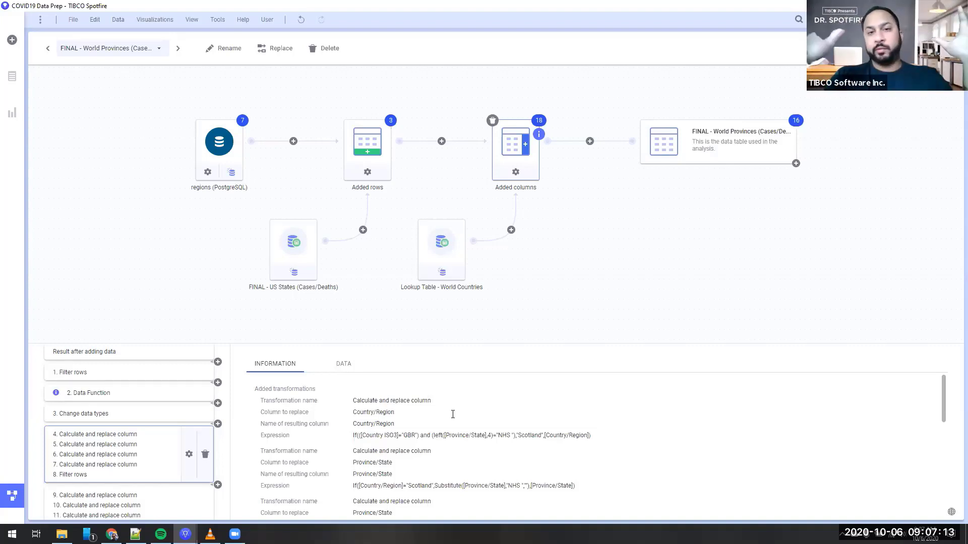
pyautogui.scroll(-4, 144, 454)
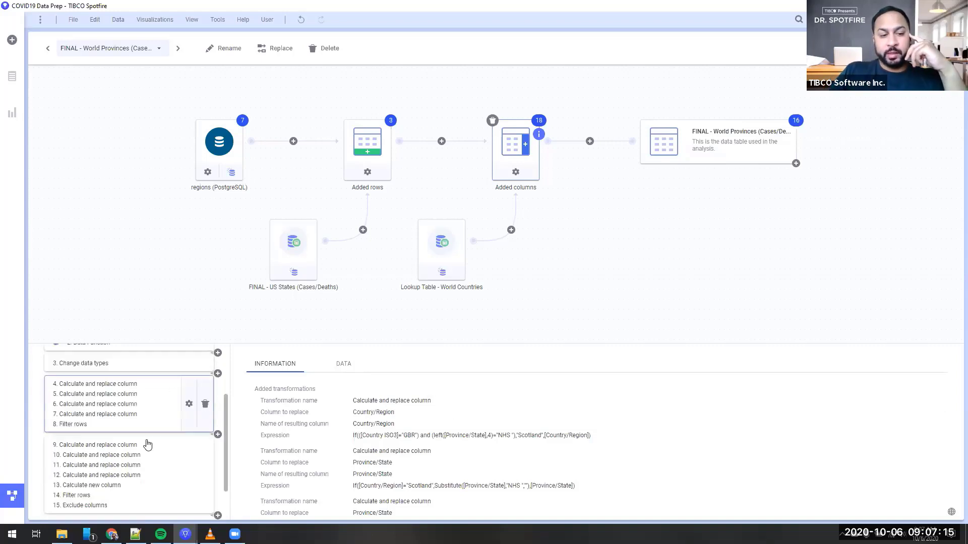
pyautogui.scroll(5, 141, 474)
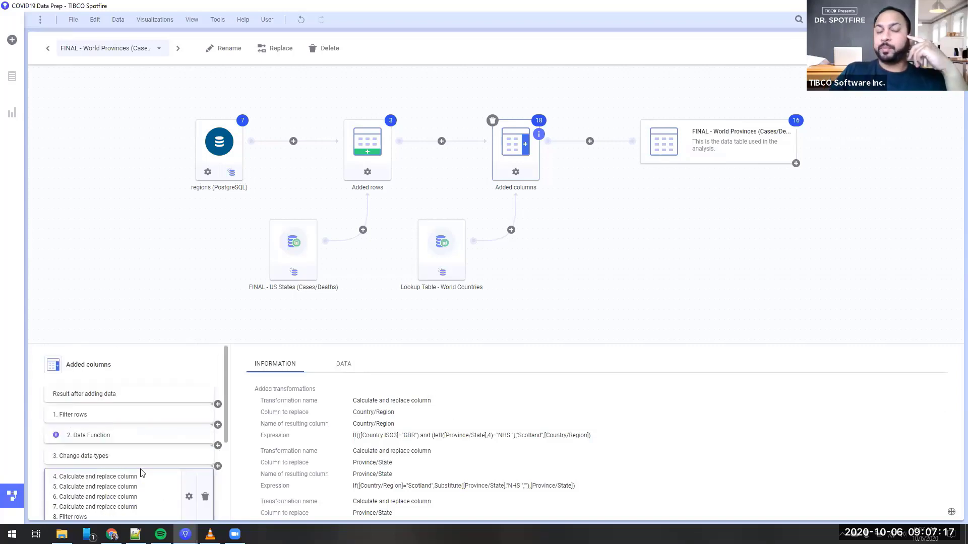
pyautogui.scroll(-4, 141, 474)
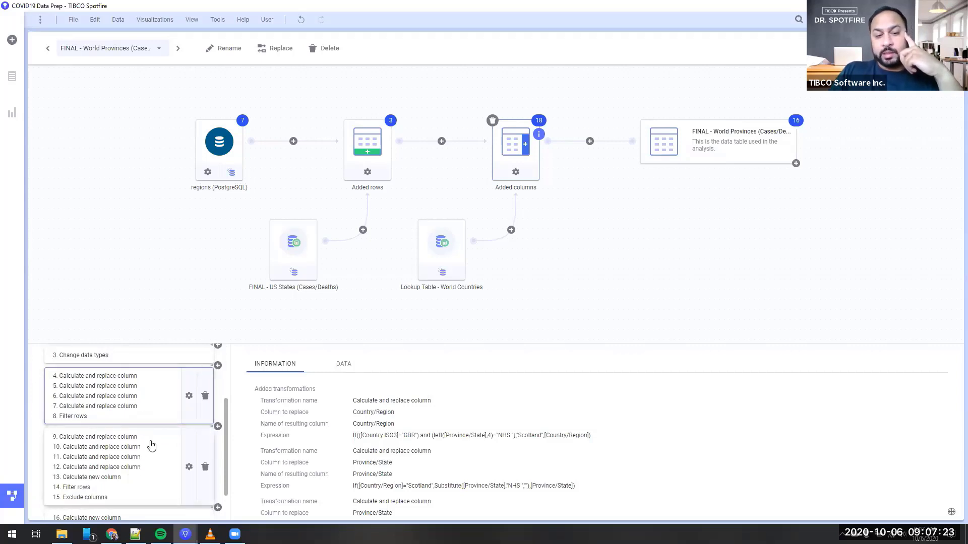
# Preview the Added columns data after transformation groups 4–8, 9–15 and 16–18
pyautogui.click(346, 369)
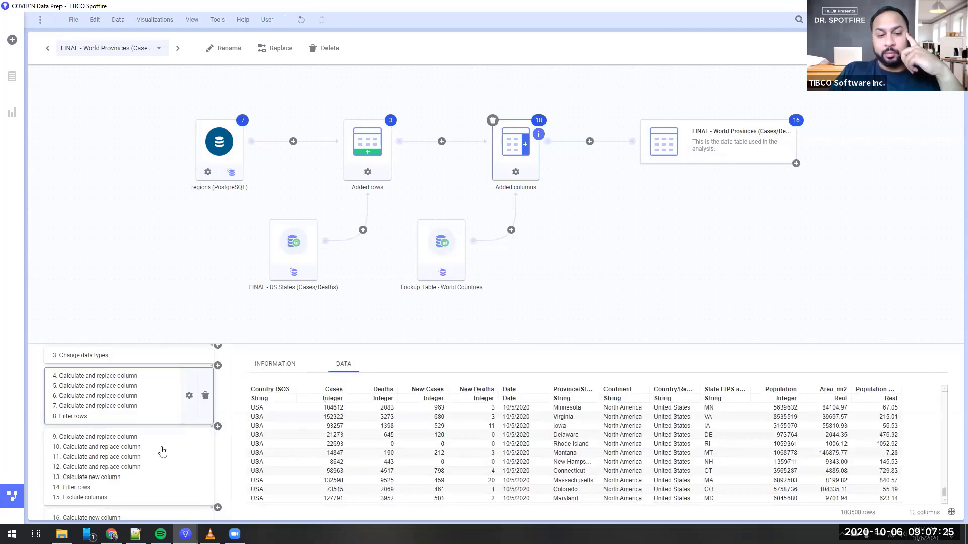
pyautogui.scroll(-1, 131, 460)
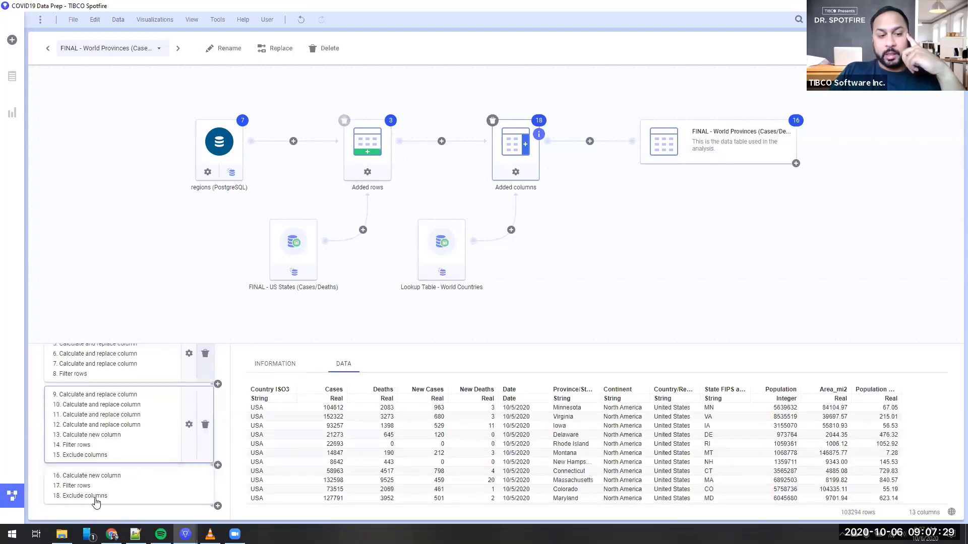
pyautogui.click(112, 501)
pyautogui.scroll(3, 136, 403)
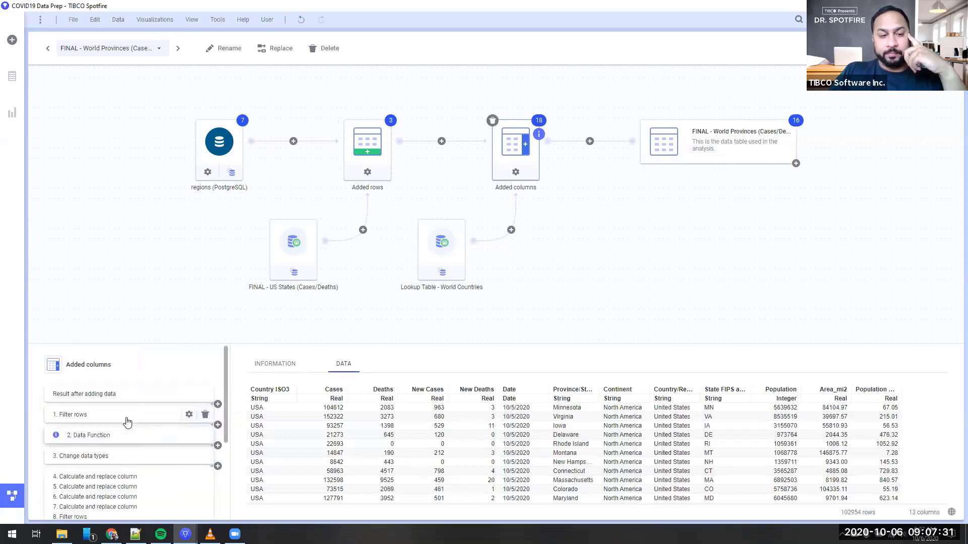
# Preview the Added rows data at each transformation stage, and show the details of its Filter rows and Exclude columns transformations
pyautogui.click(352, 154)
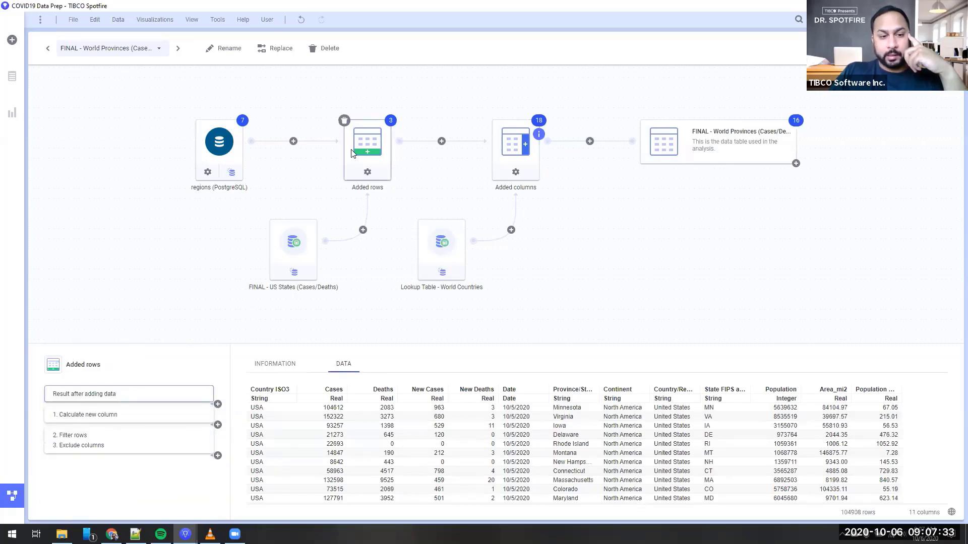
pyautogui.click(130, 416)
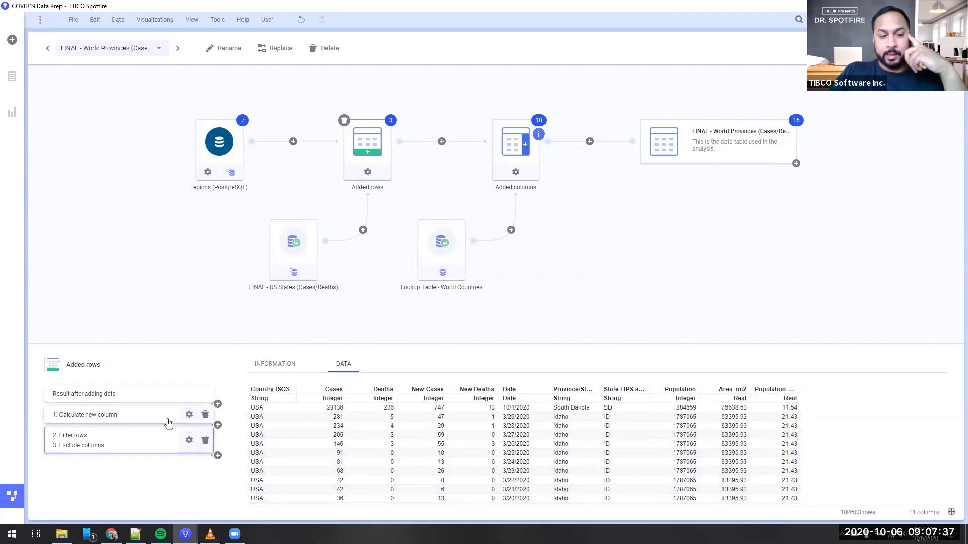
pyautogui.click(138, 443)
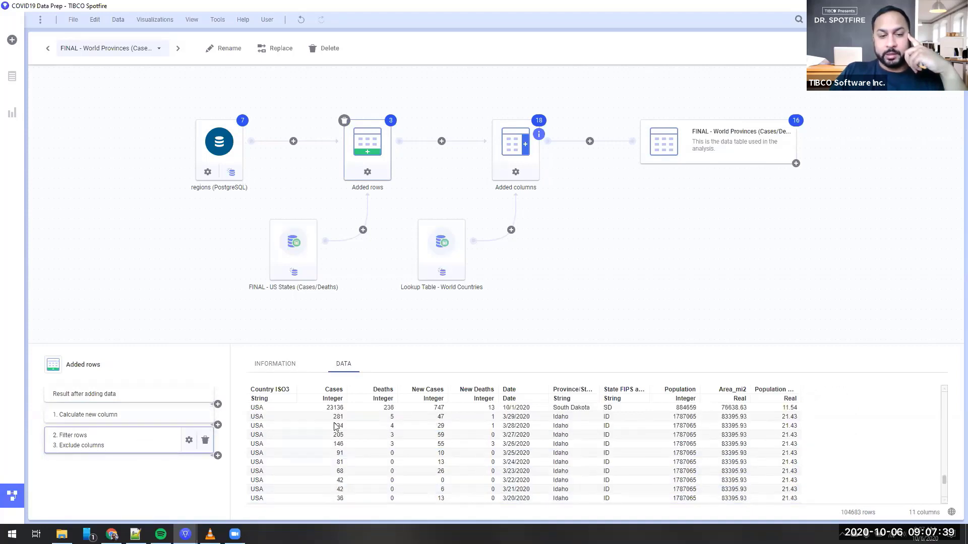
pyautogui.click(126, 395)
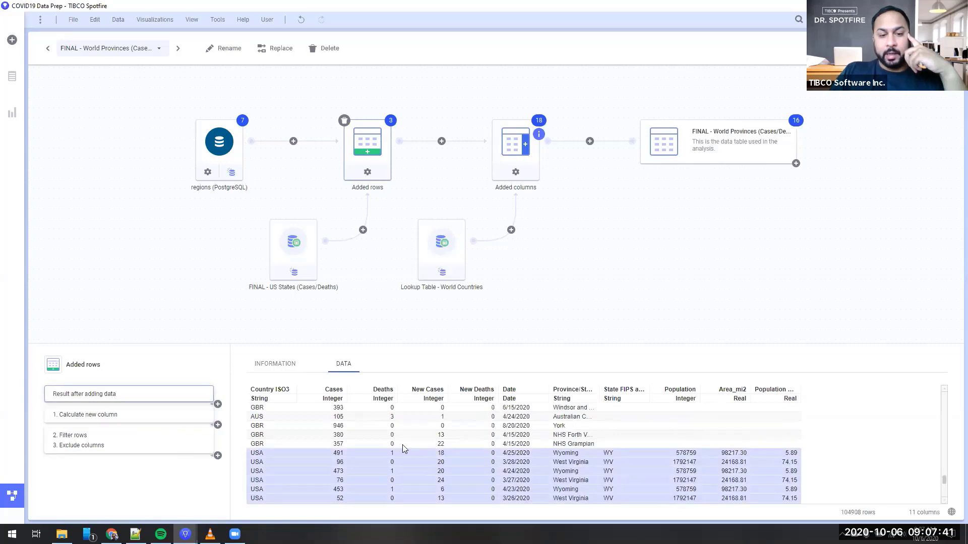
pyautogui.click(145, 419)
pyautogui.click(145, 439)
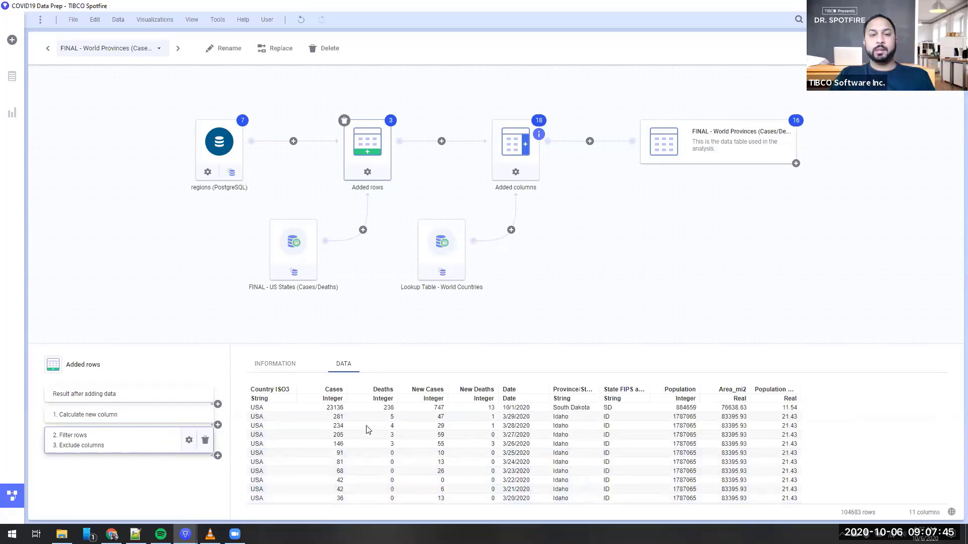
pyautogui.click(271, 365)
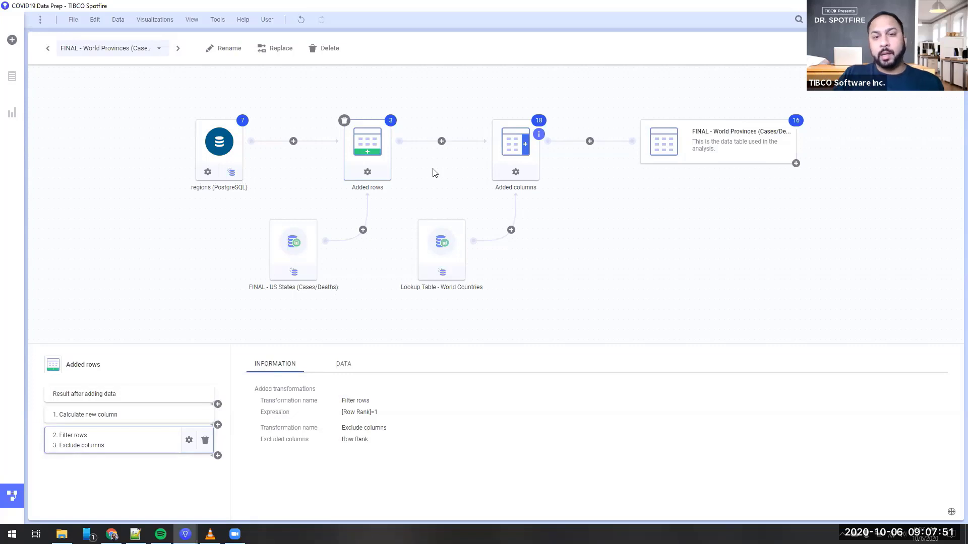
# Examine the expressions of transformations 9 to 15 in the Added columns node, through the duplicate-row filter and column exclusion
pyautogui.click(514, 151)
pyautogui.scroll(-3, 209, 383)
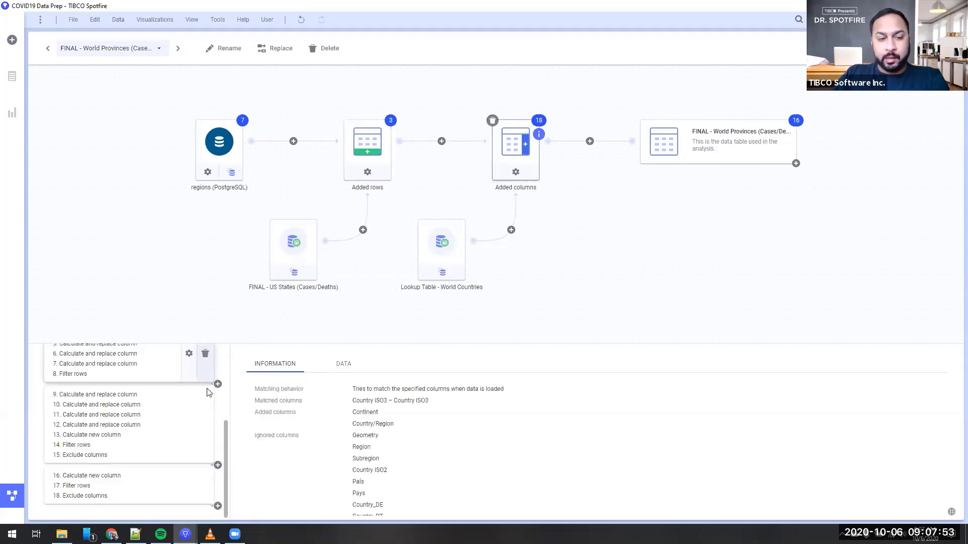
pyautogui.click(167, 421)
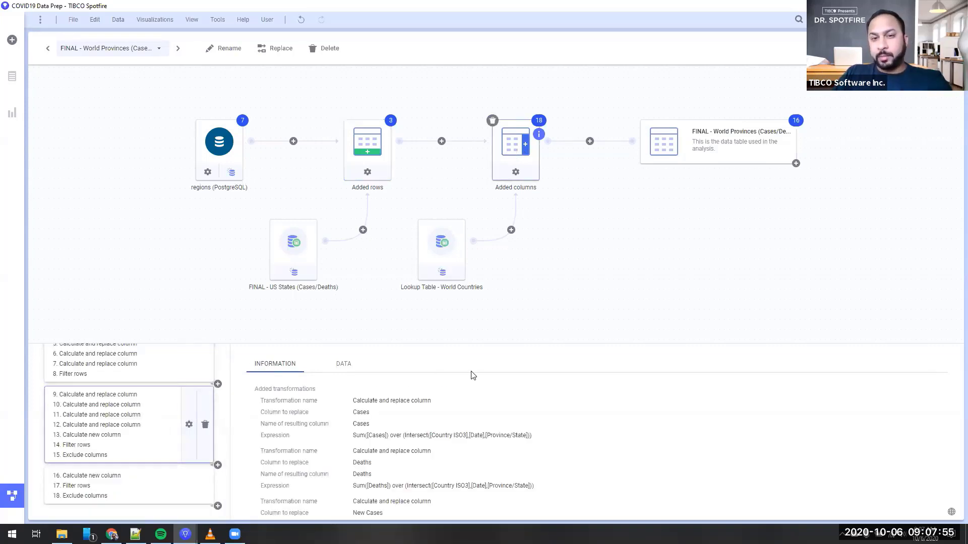
pyautogui.scroll(-5, 475, 427)
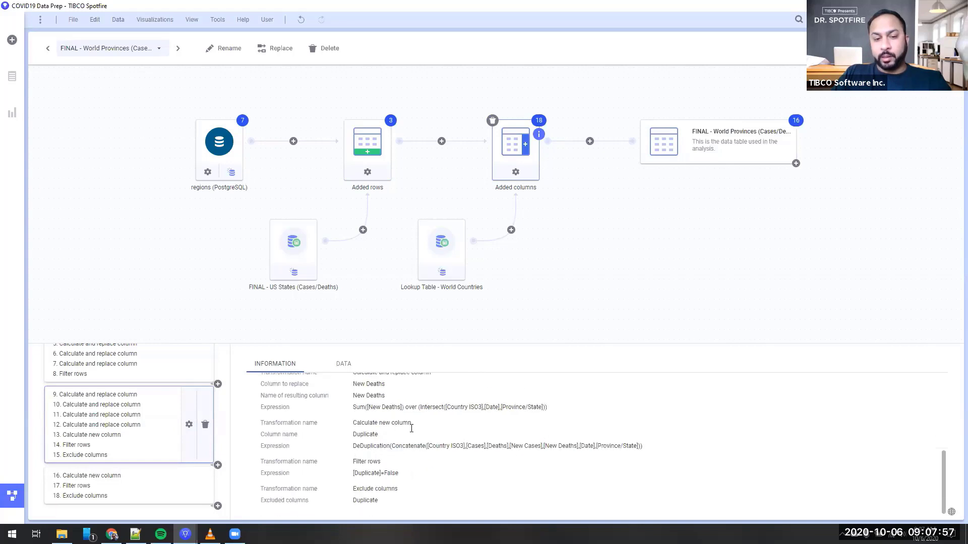
# Show the details of transformations 4 to 8 in Added columns and enlarge the details area to fit the whole Province/State CASE expression
pyautogui.click(158, 376)
pyautogui.scroll(-10, 394, 427)
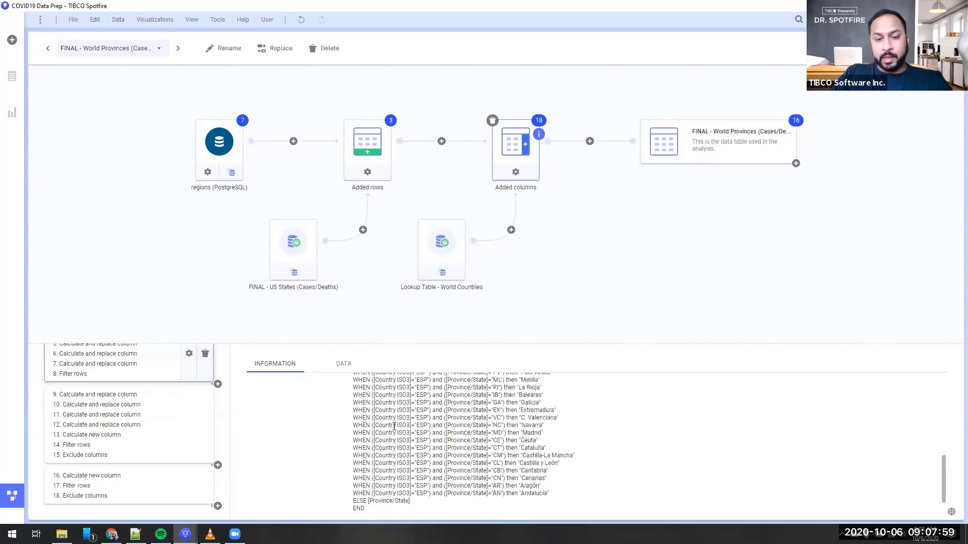
pyautogui.scroll(3, 394, 427)
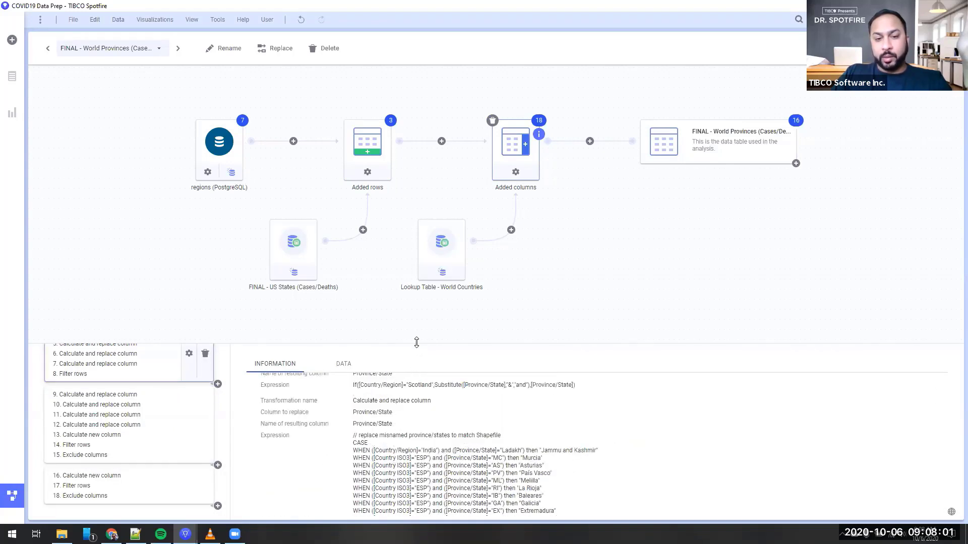
pyautogui.moveTo(416, 339); pyautogui.dragTo(415, 171)
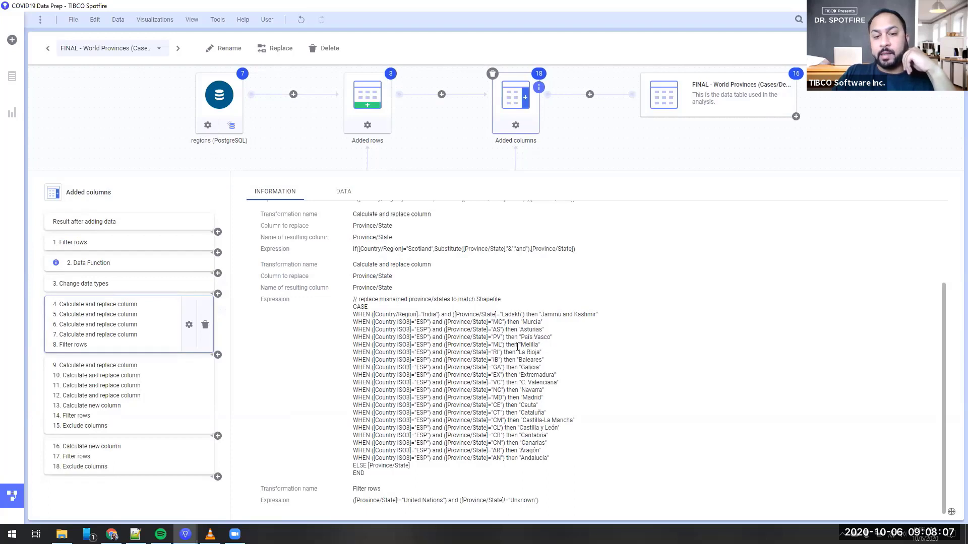
# Highlight the Ladakh condition and the "replace misnamed province/states to match Shapefile" comment in the Province/State expression
pyautogui.moveTo(580, 313); pyautogui.dragTo(455, 313)
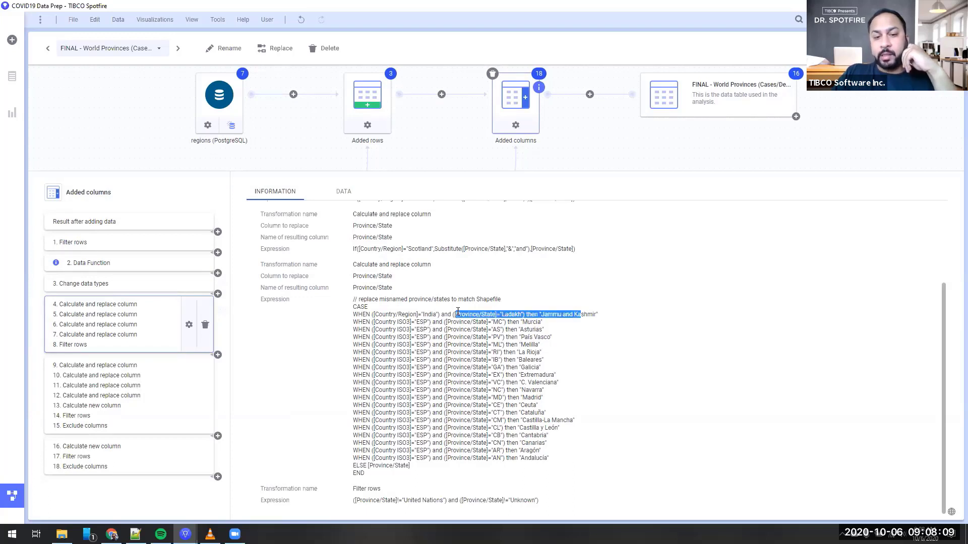
pyautogui.click(417, 312)
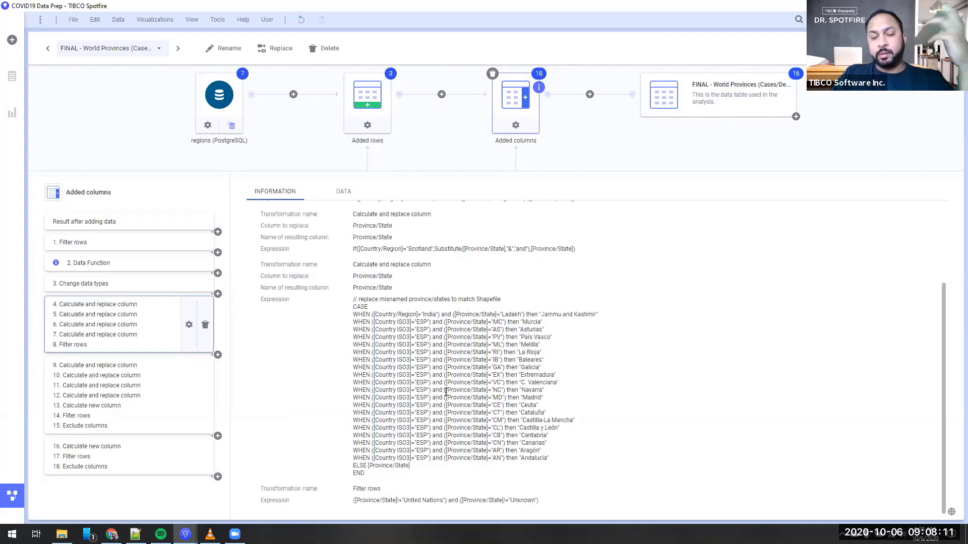
pyautogui.moveTo(404, 310); pyautogui.dragTo(402, 316)
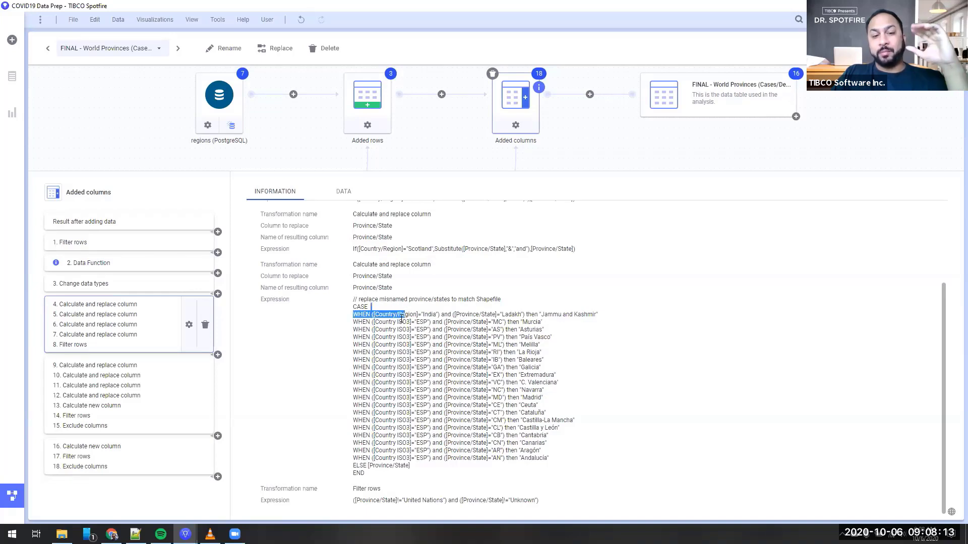
pyautogui.click(440, 427)
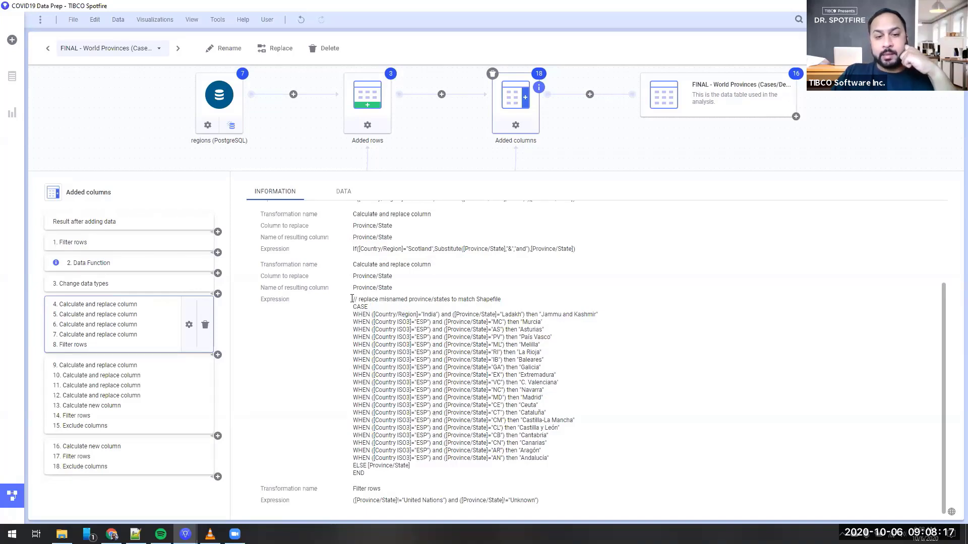
pyautogui.moveTo(359, 300); pyautogui.dragTo(510, 298)
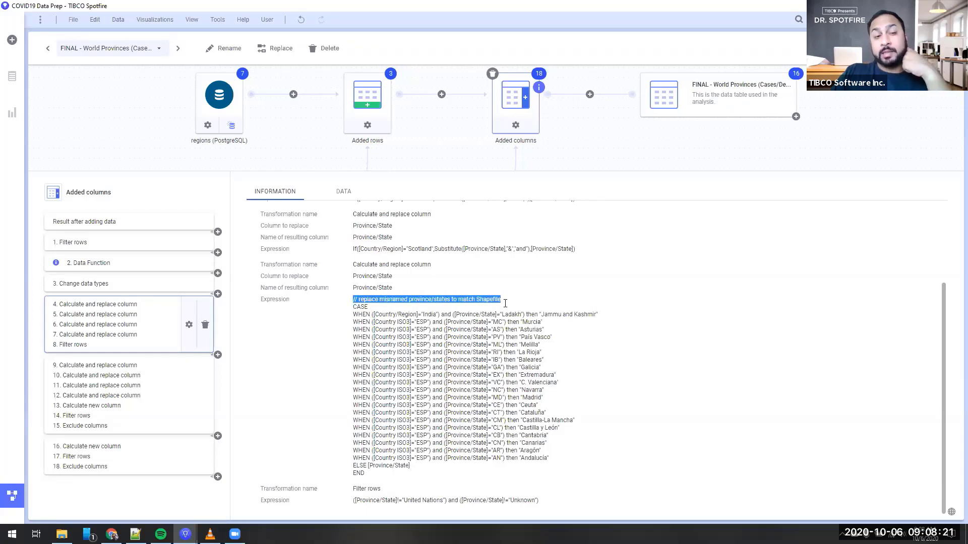
pyautogui.click(505, 301)
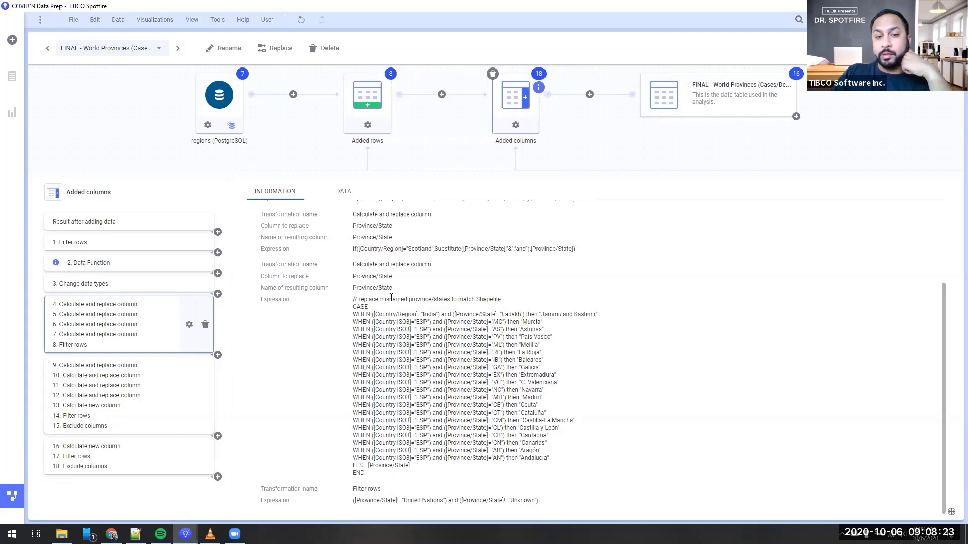
# Open the fourth Calculate and replace column transformation of group 4–8 for editing, read through its commented CASE expression, and close the dialogs without changes
pyautogui.click(190, 325)
pyautogui.click(433, 261)
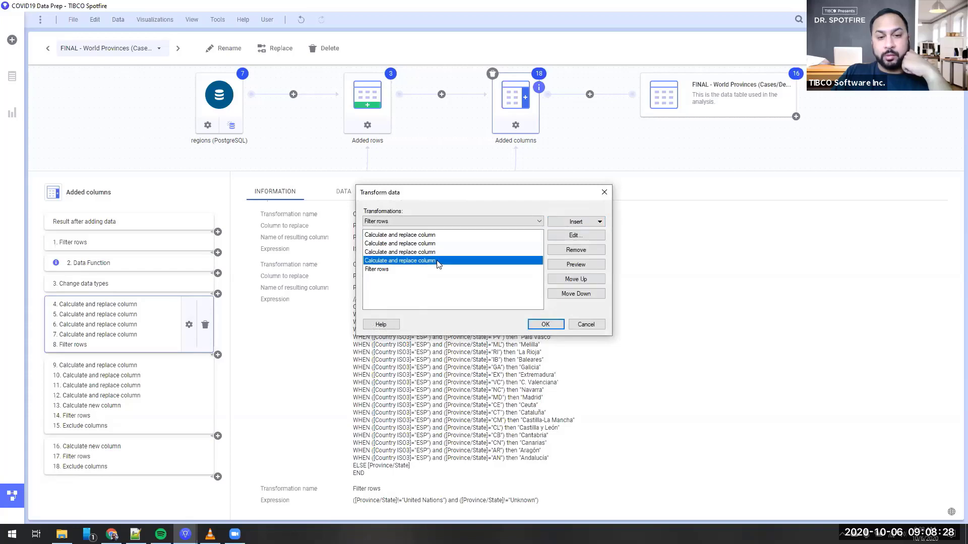
pyautogui.click(595, 235)
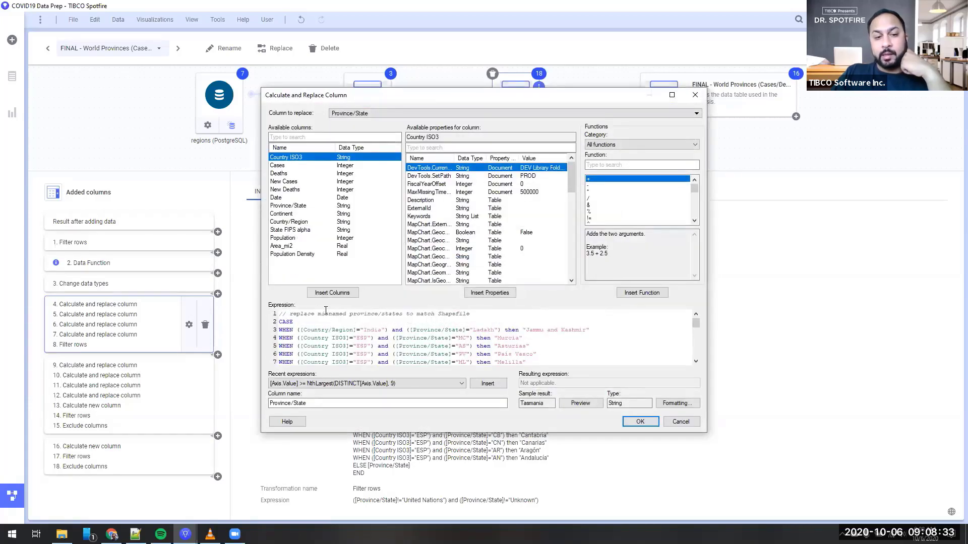
pyautogui.moveTo(325, 314); pyautogui.dragTo(395, 315)
pyautogui.click(394, 314)
pyautogui.scroll(-2, 398, 317)
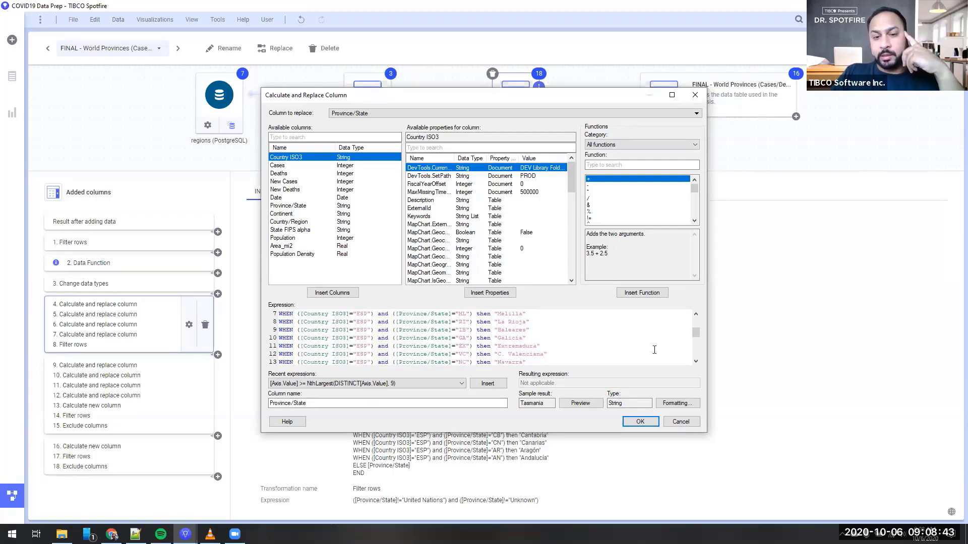
pyautogui.scroll(-4, 671, 333)
pyautogui.click(640, 420)
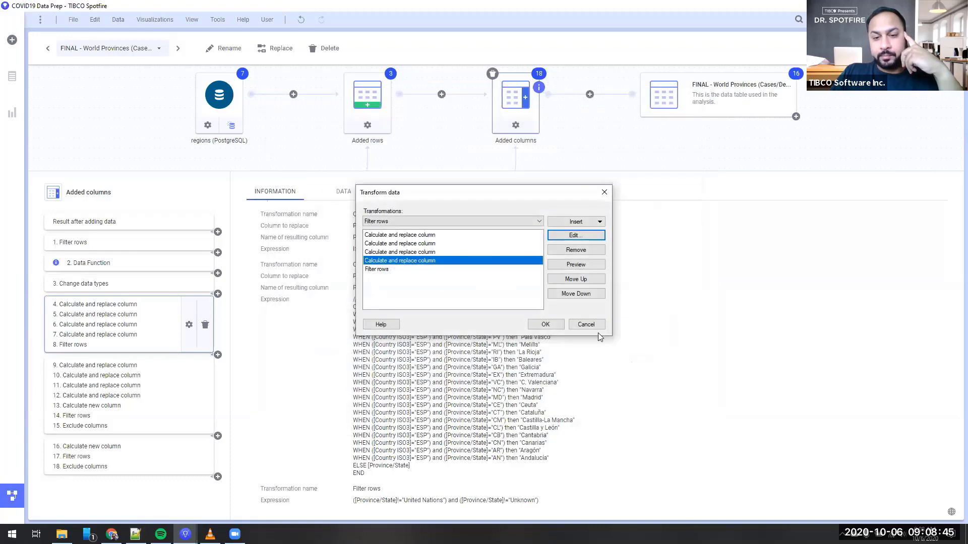
pyautogui.click(598, 332)
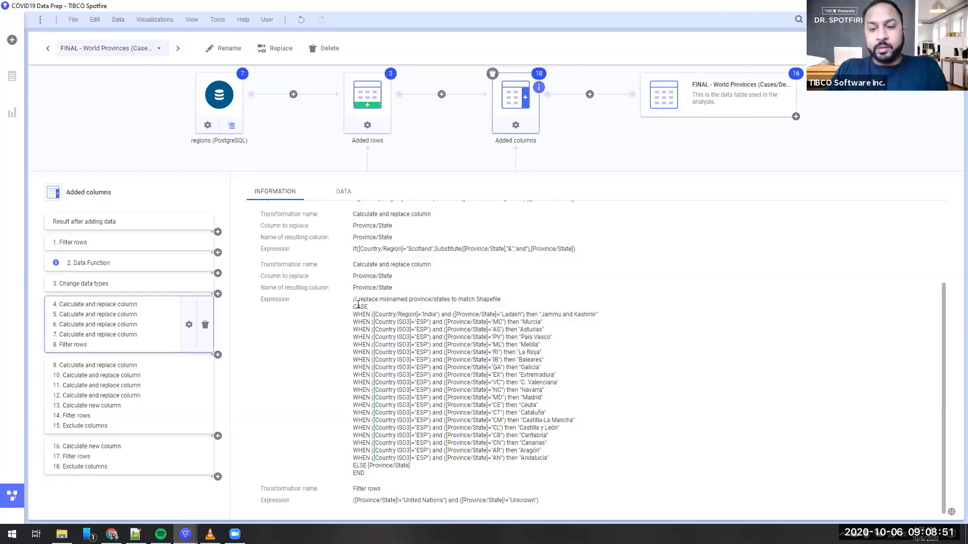
# Highlight the commented CASE expression in the details and briefly open the editable transformation list of group 4–8, leaving it without changes
pyautogui.moveTo(353, 300); pyautogui.dragTo(502, 401)
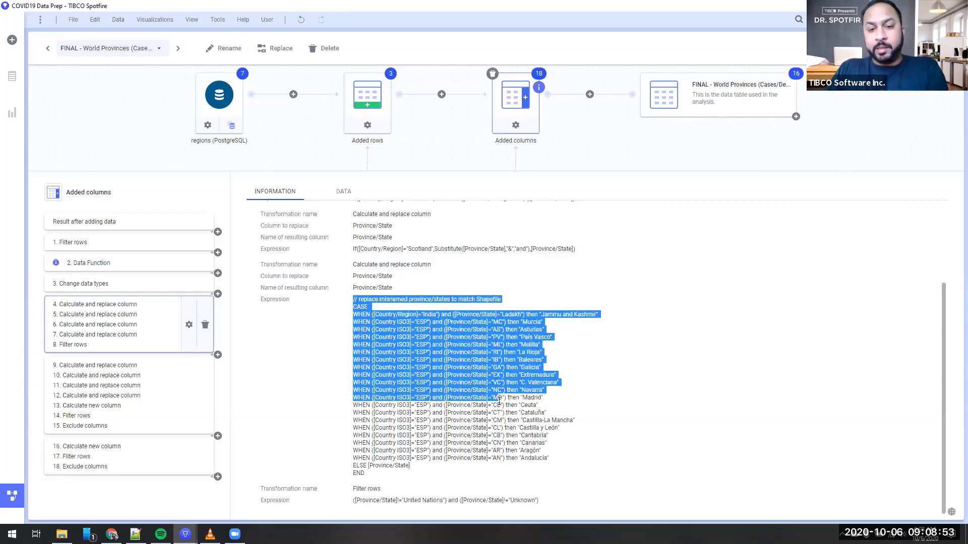
pyautogui.click(567, 386)
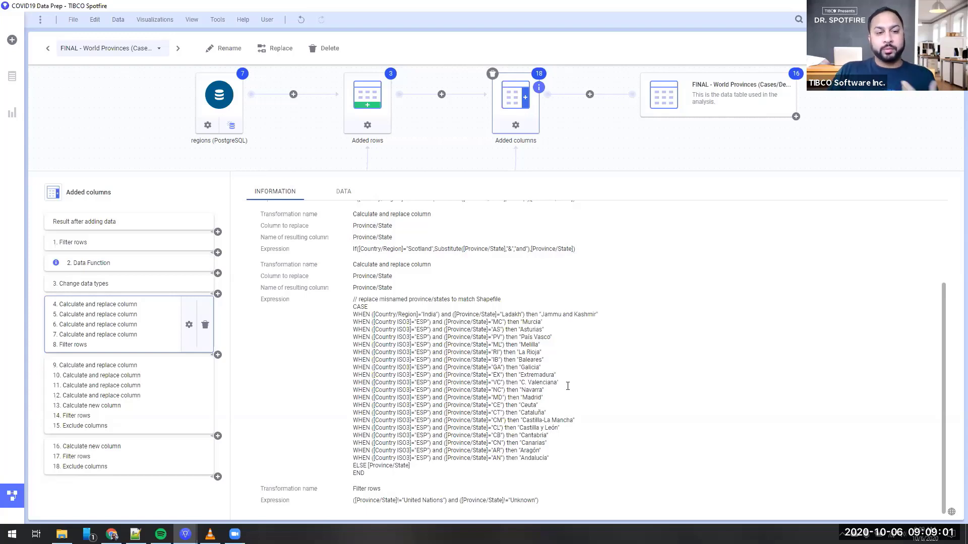
pyautogui.click(189, 324)
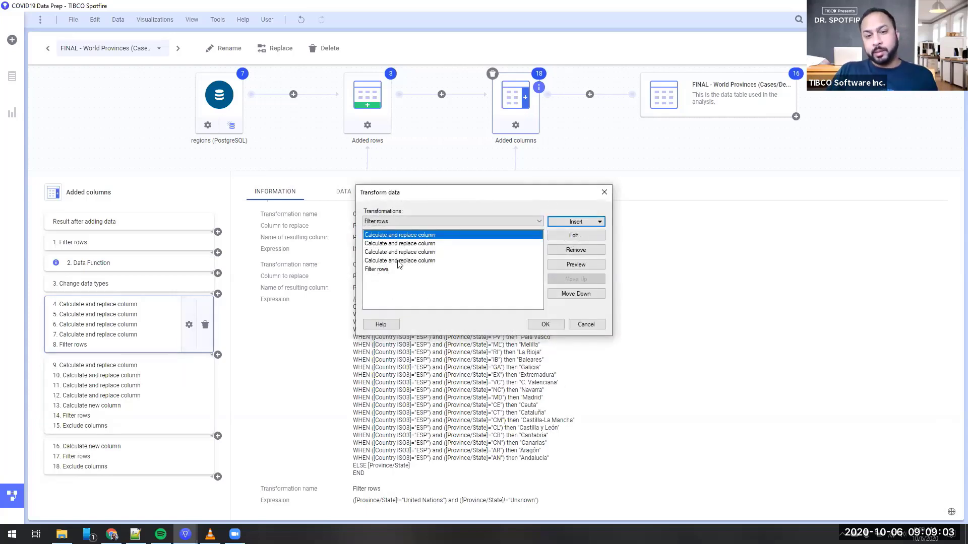
pyautogui.click(587, 324)
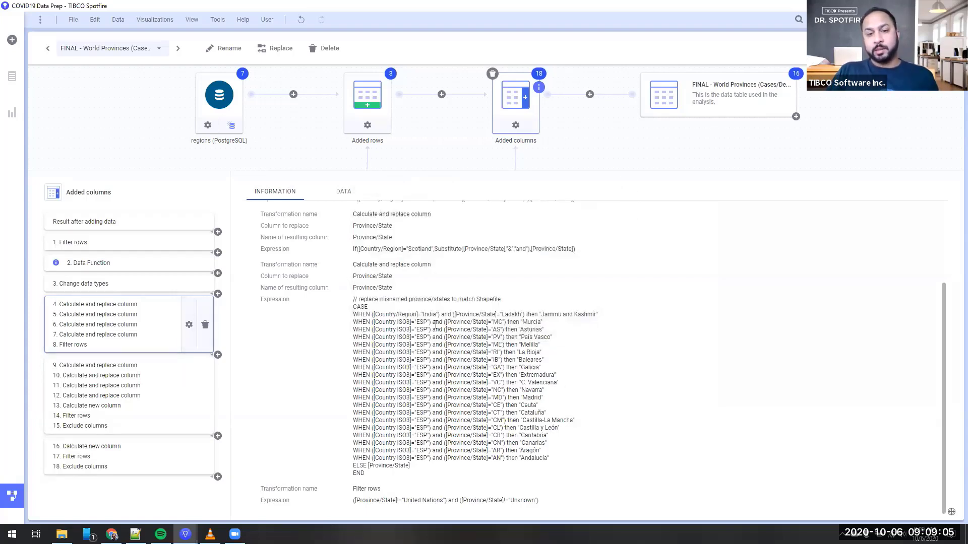
# Check the data preview of transformations 4 to 8 and return to their details to view the Province/State CASE expression
pyautogui.click(345, 194)
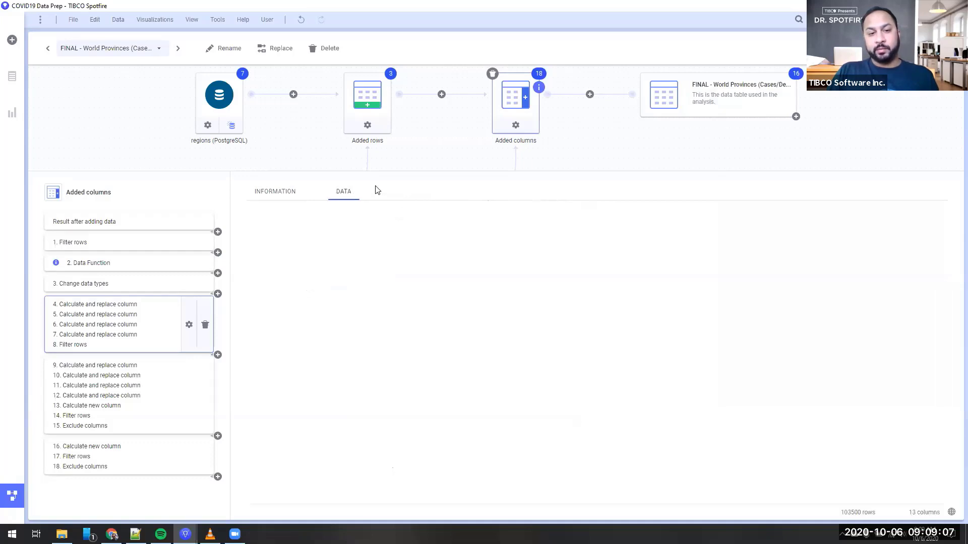
pyautogui.click(288, 193)
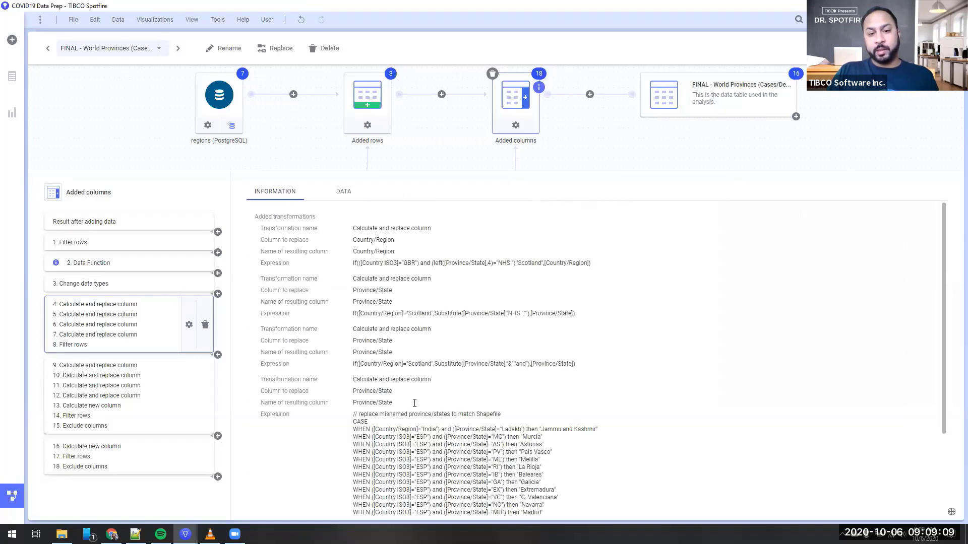
pyautogui.scroll(-5, 385, 359)
pyautogui.moveTo(370, 345); pyautogui.dragTo(479, 375)
pyautogui.click(554, 372)
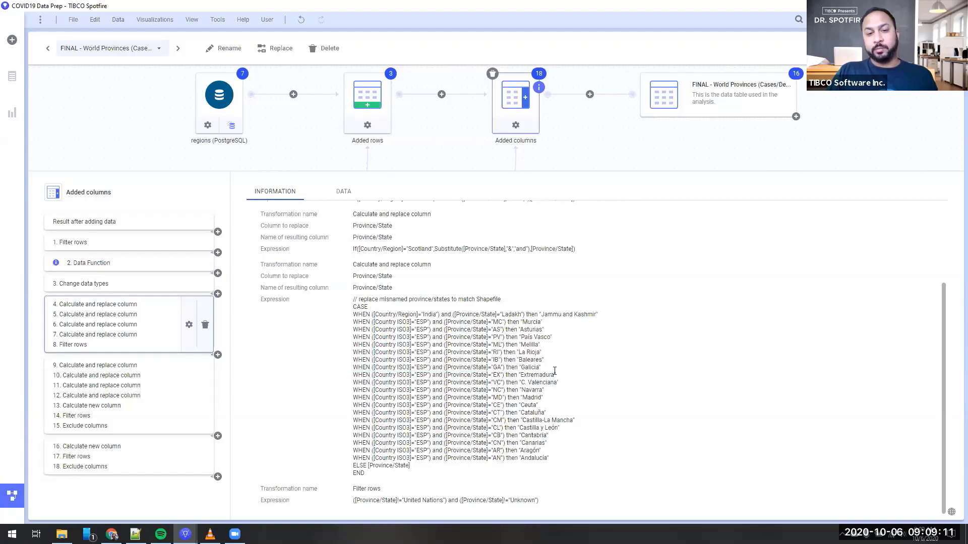
# Highlight the first Calculate and replace column transformation for Country/Region and look over the remaining expressions of group 4–8
pyautogui.scroll(4, 504, 386)
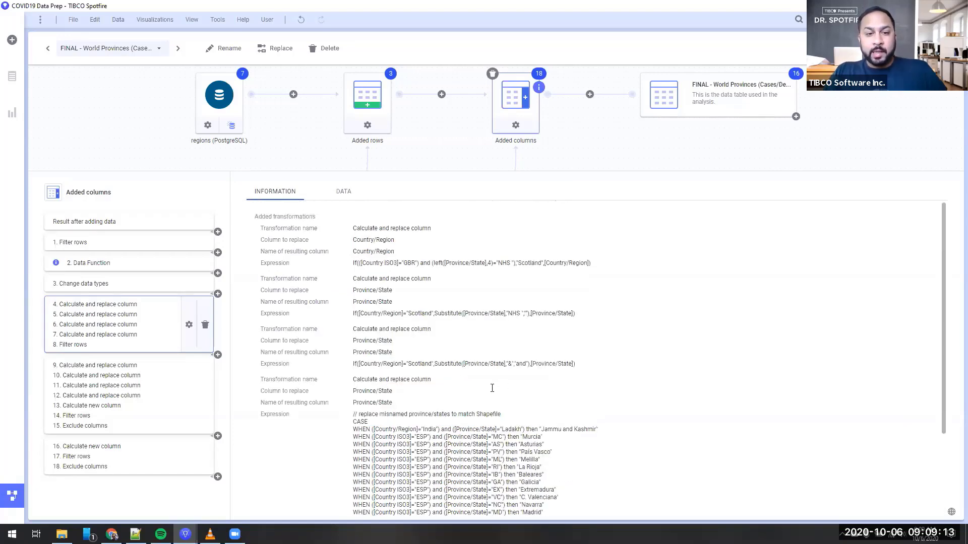
pyautogui.moveTo(371, 220); pyautogui.dragTo(400, 296)
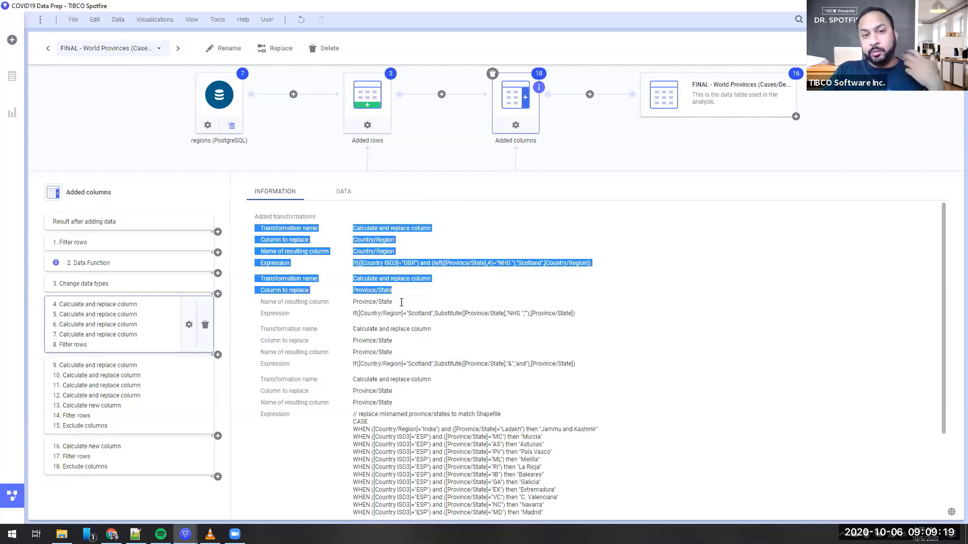
pyautogui.scroll(-2, 401, 302)
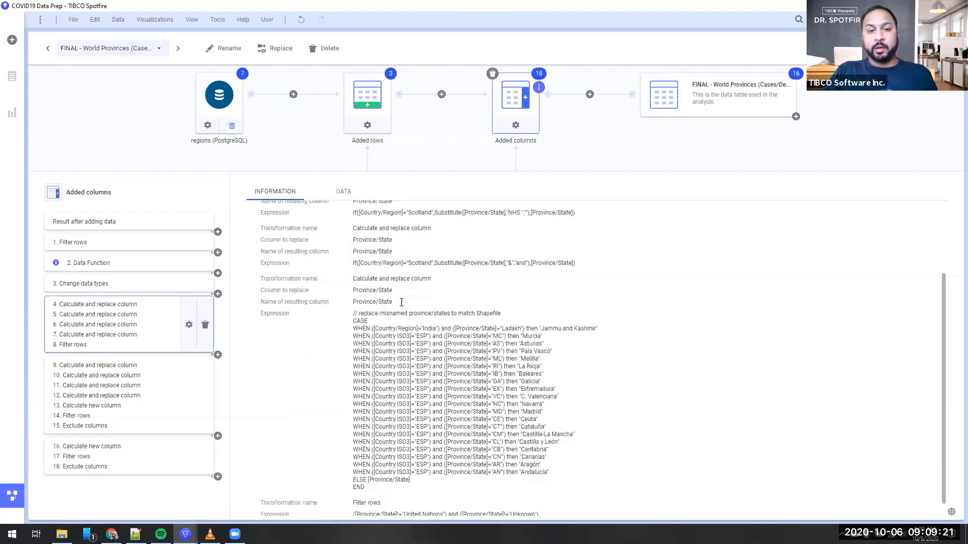
pyautogui.scroll(3, 401, 326)
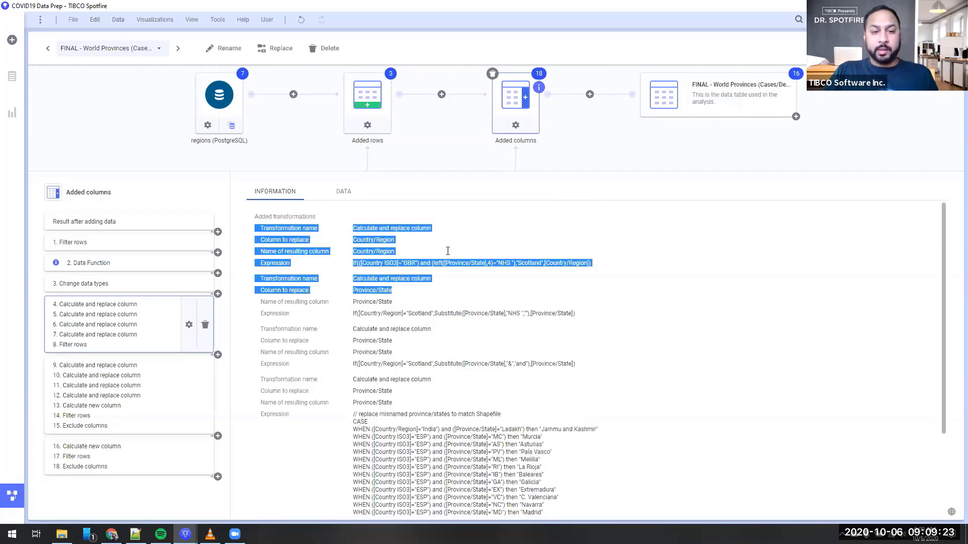
pyautogui.click(444, 373)
# Compare the details of transformation groups 9–15 and 4–8, and shrink the details area to show the whole data canvas
pyautogui.click(80, 384)
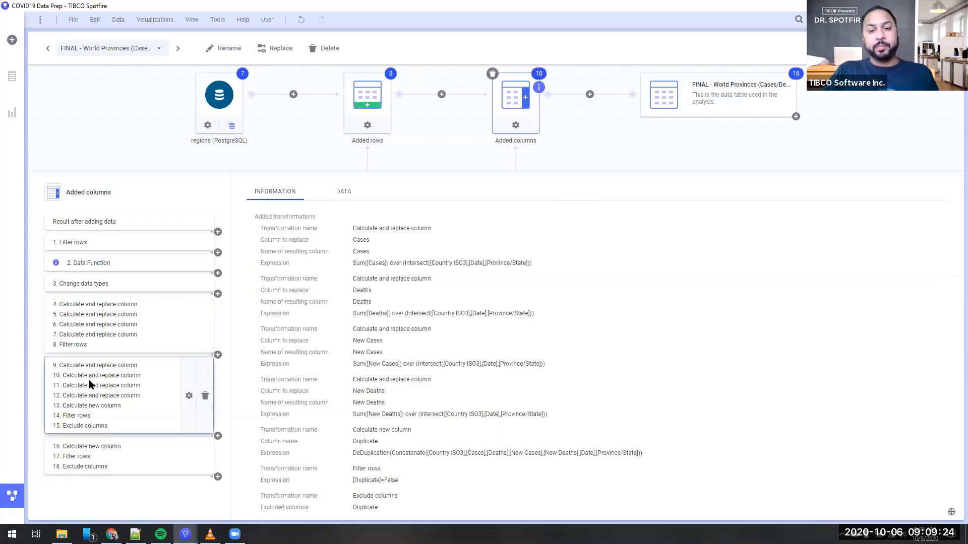
pyautogui.click(115, 322)
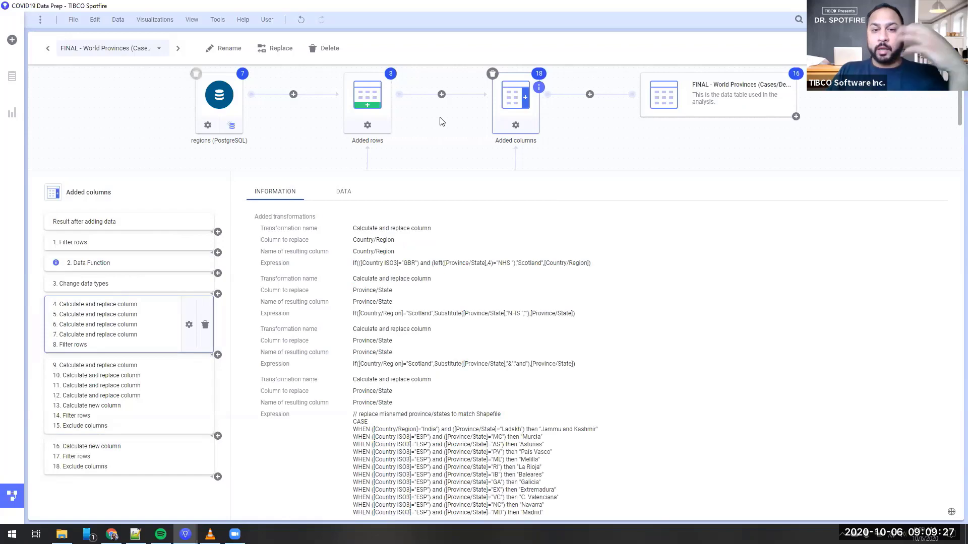
pyautogui.moveTo(339, 173); pyautogui.dragTo(339, 318)
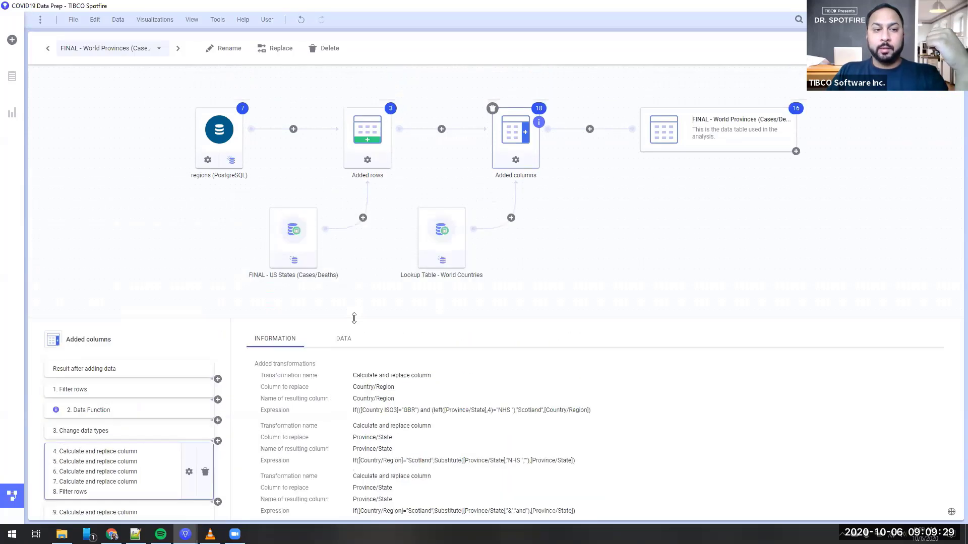
# Open the data table properties, read through the source information of FINAL - World Provinces (Cases/Deaths), and copy it to the clipboard
pyautogui.click(128, 23)
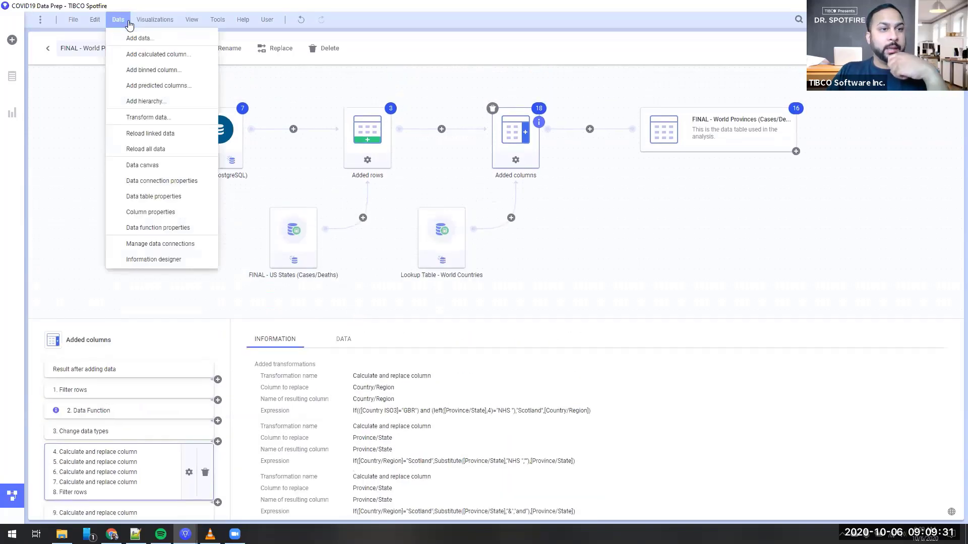
pyautogui.moveTo(95, 20)
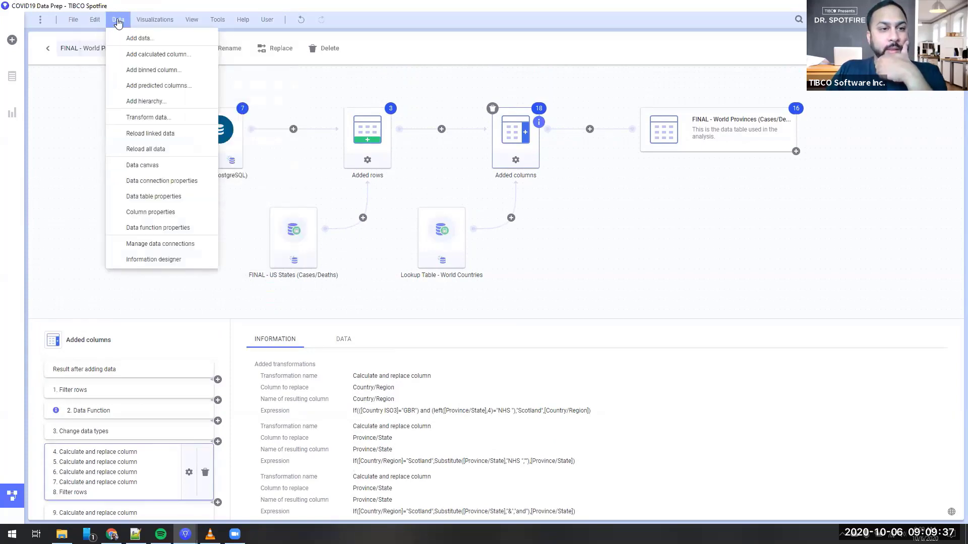
pyautogui.click(154, 197)
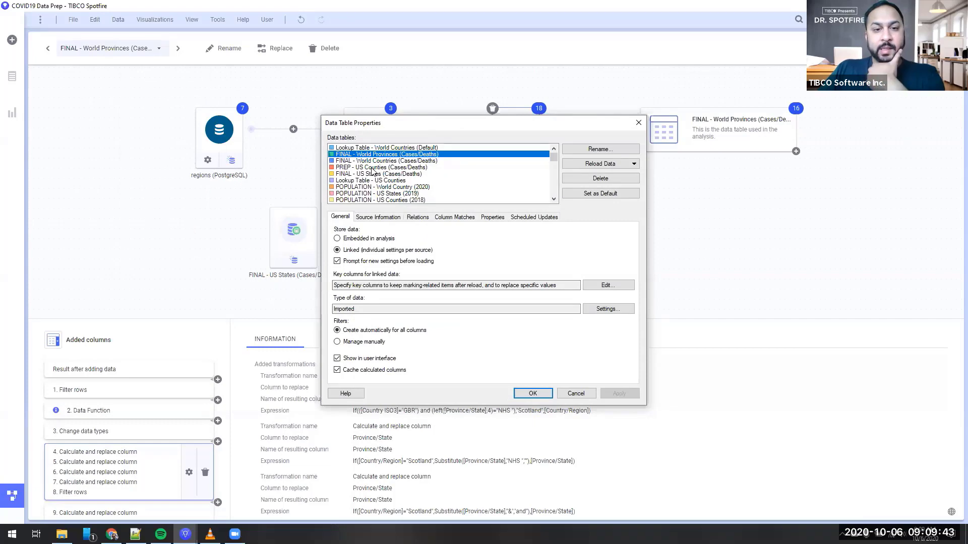
pyautogui.click(378, 216)
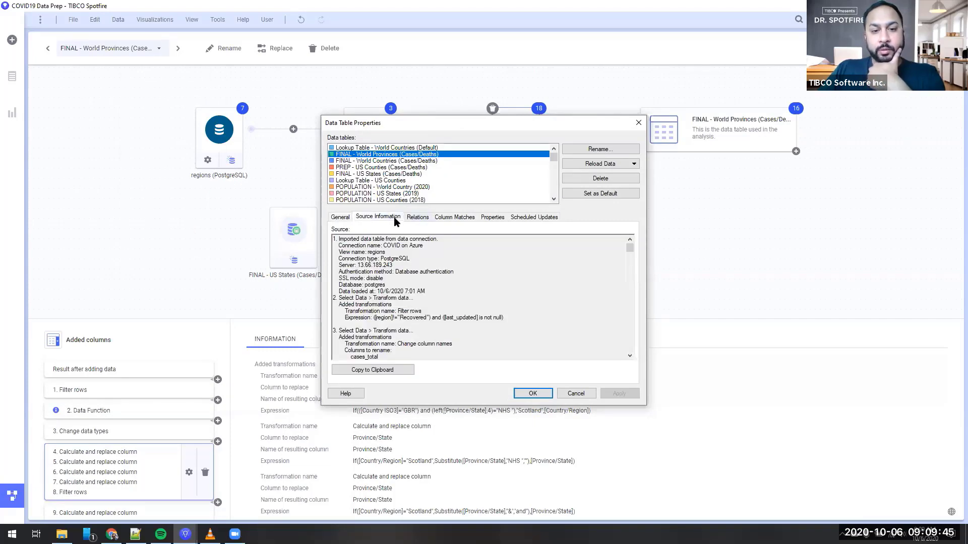
pyautogui.scroll(-3, 632, 268)
pyautogui.scroll(-15, 631, 268)
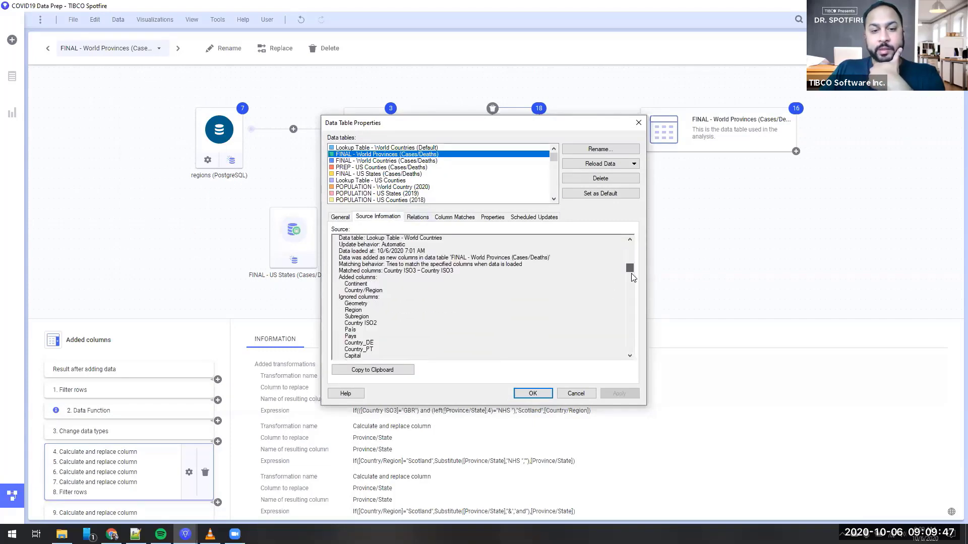
pyautogui.scroll(-10, 633, 300)
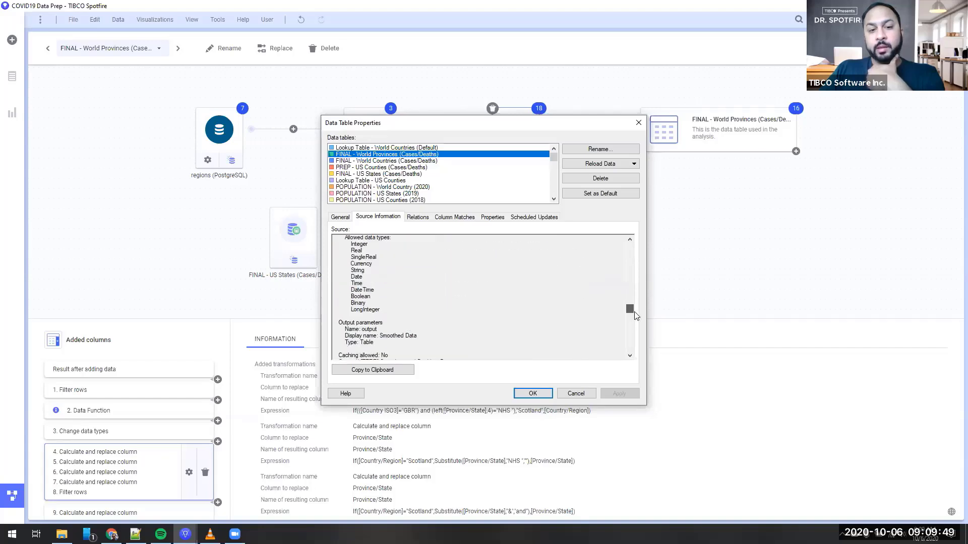
pyautogui.click(395, 372)
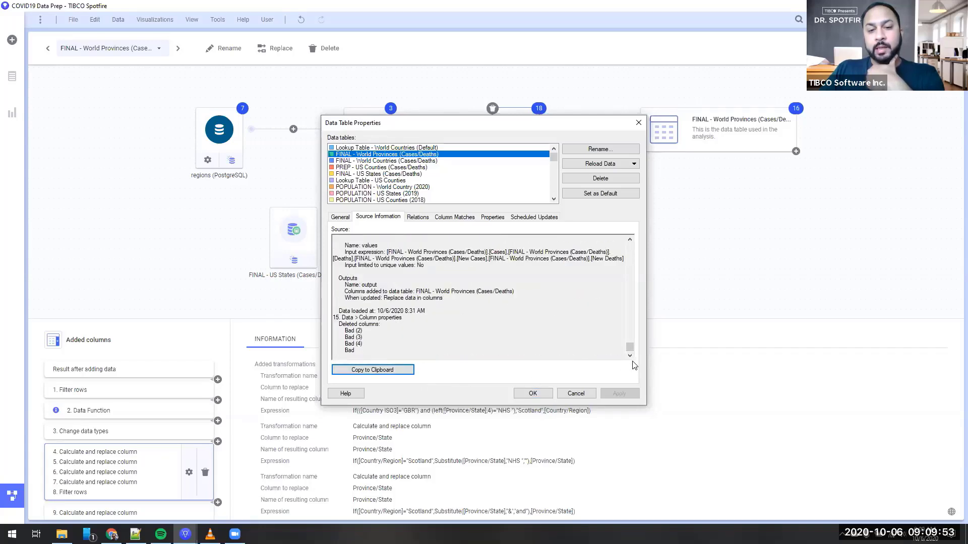
# Return to the start of the source information and show the general settings of FINAL - World Provinces (Cases/Deaths)
pyautogui.moveTo(629, 349); pyautogui.dragTo(617, 241)
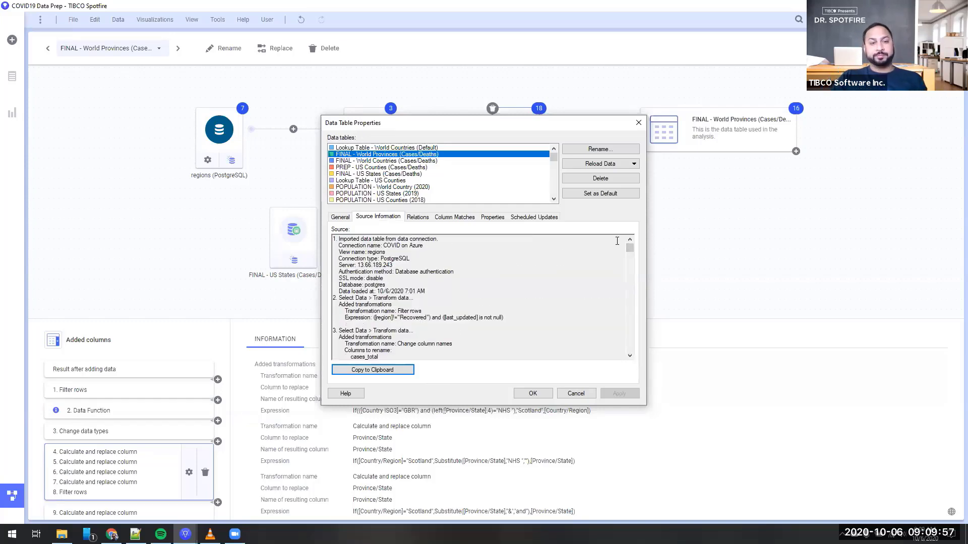
pyautogui.click(493, 291)
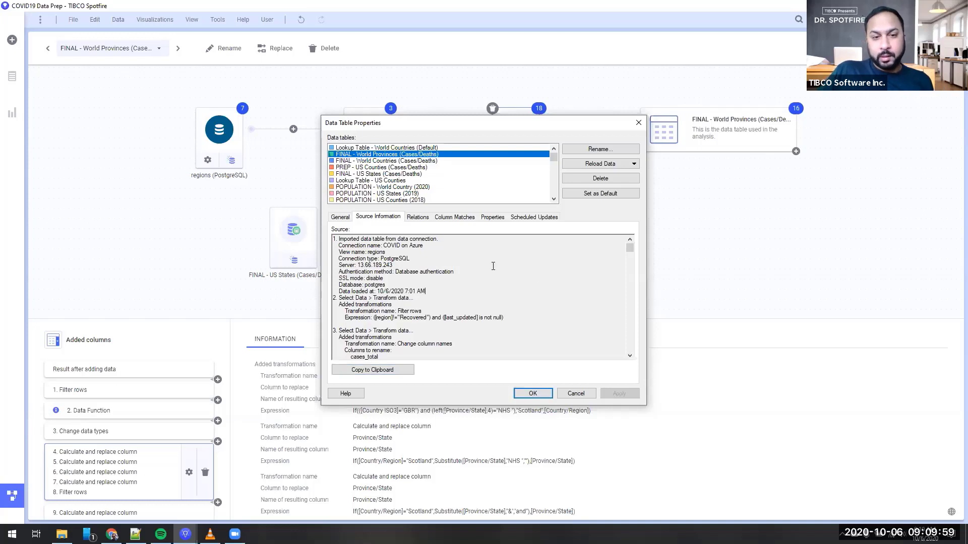
pyautogui.click(341, 217)
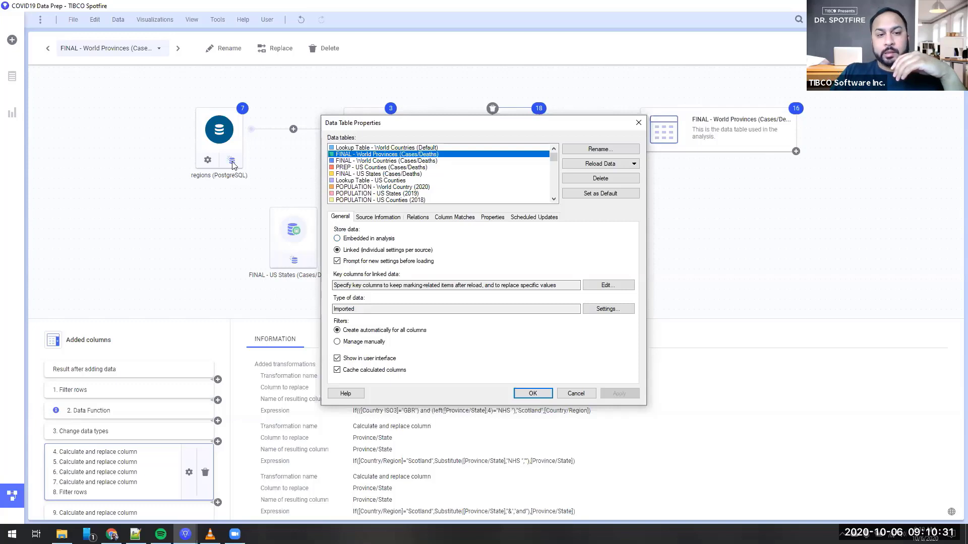
# Move the properties dialog clear of the data canvas, close it without changes, and preview the data of transformations 4–8
pyautogui.moveTo(338, 124); pyautogui.dragTo(411, 114)
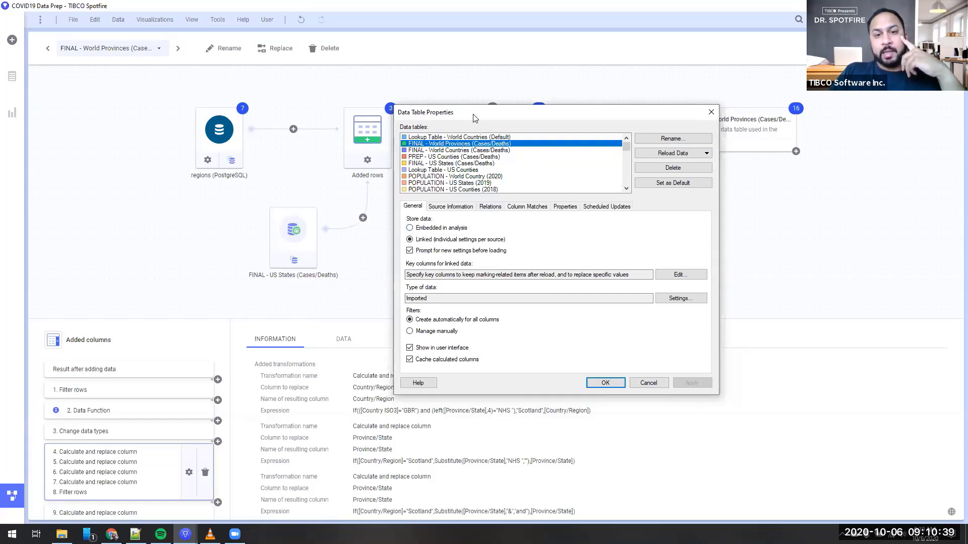
pyautogui.moveTo(474, 117); pyautogui.dragTo(685, 250)
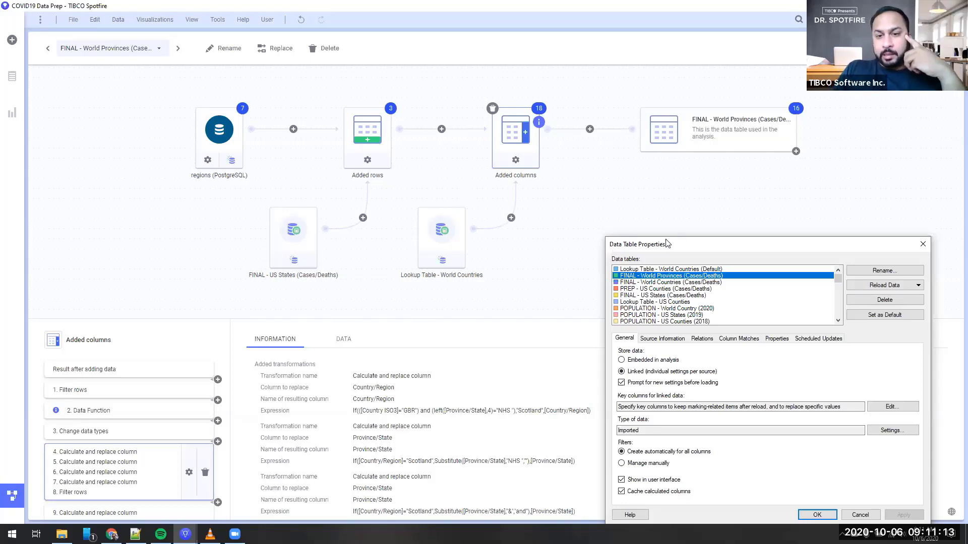
pyautogui.moveTo(667, 246); pyautogui.dragTo(657, 149)
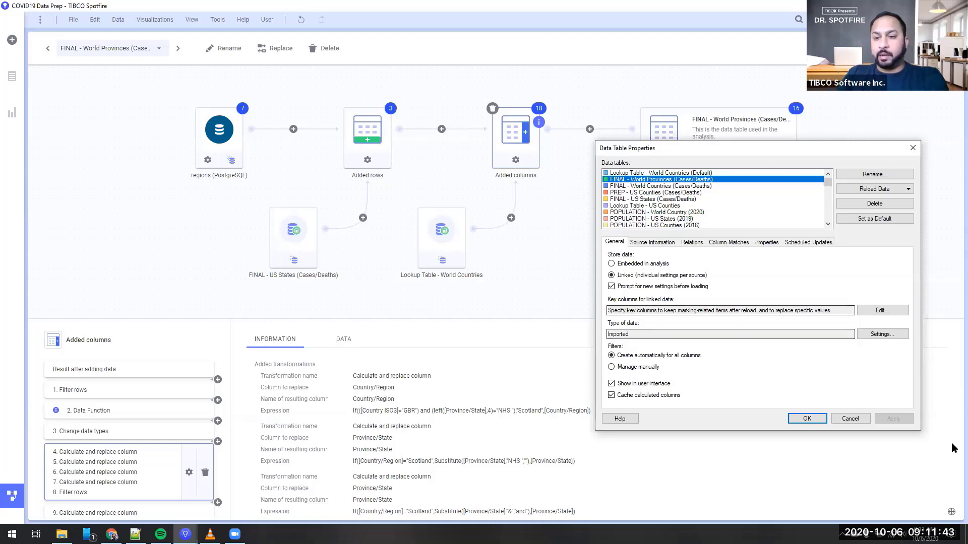
pyautogui.click(850, 419)
pyautogui.click(339, 341)
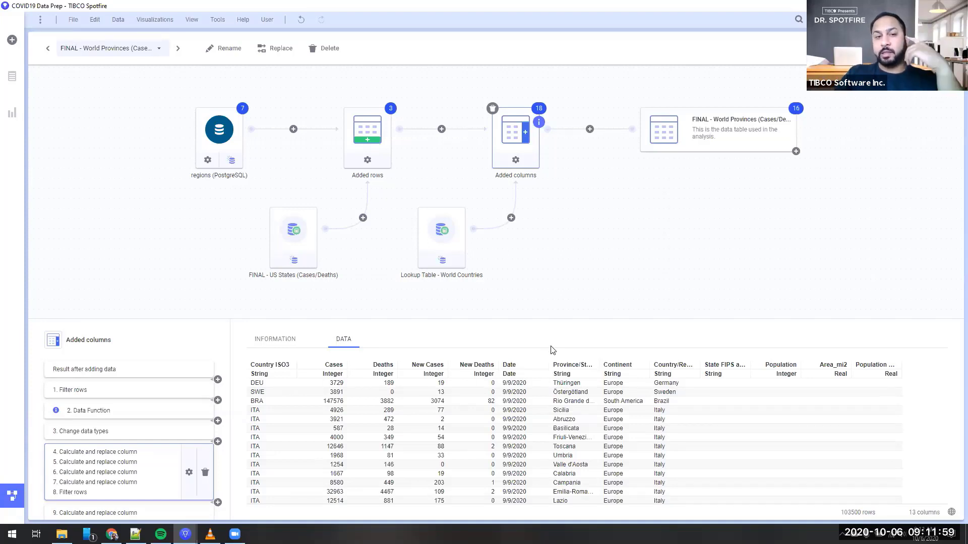
# Check the Show in user interface option in the data table properties of FINAL - World Provinces (Cases/Deaths), and close without changes
pyautogui.click(112, 26)
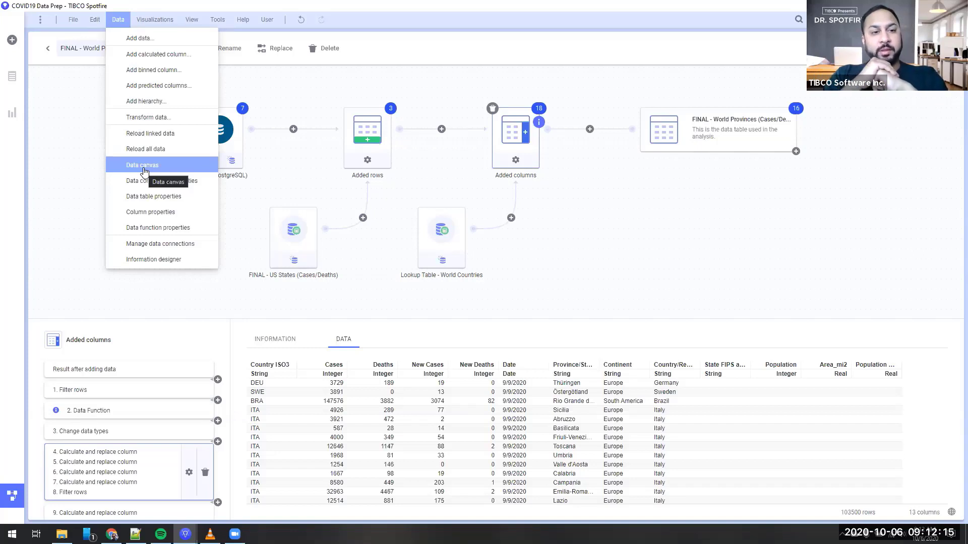
pyautogui.click(167, 197)
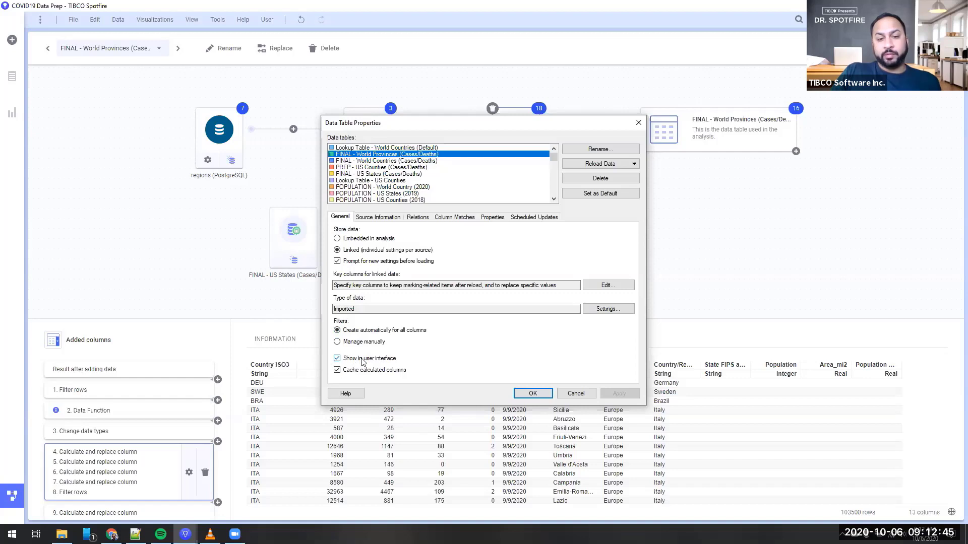
pyautogui.click(571, 395)
# Look through the full list of data tables available on the data canvas, and close it without switching tables
pyautogui.click(148, 56)
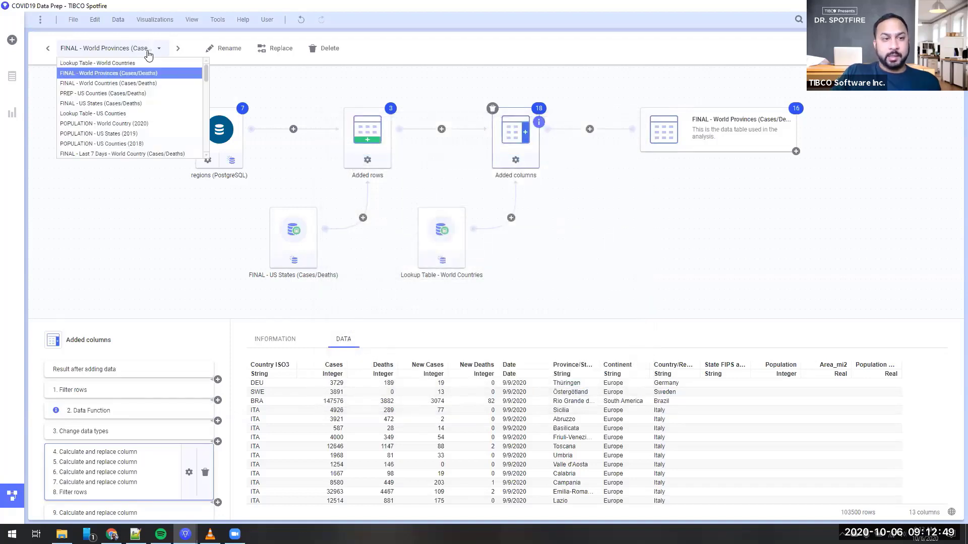
pyautogui.scroll(-3, 202, 96)
pyautogui.scroll(-5, 202, 95)
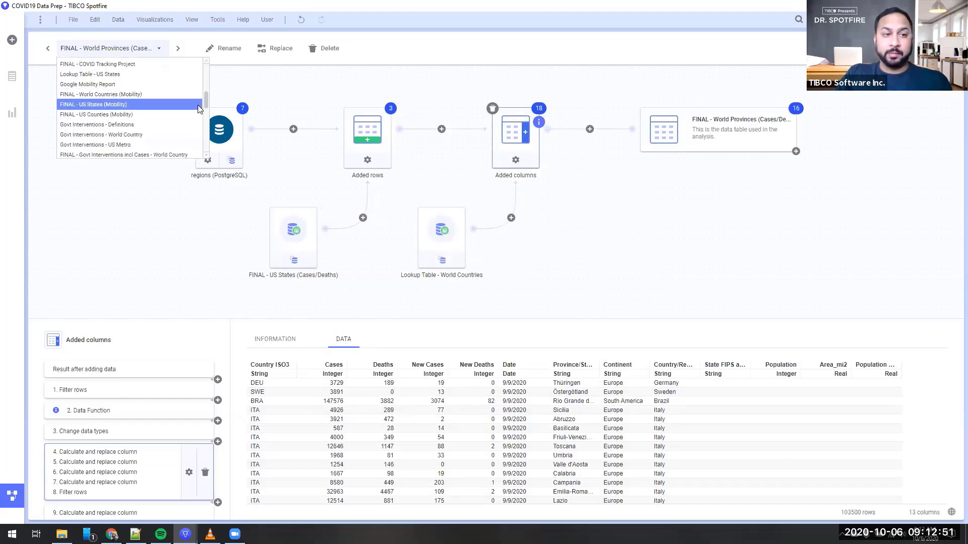
pyautogui.scroll(10, 194, 118)
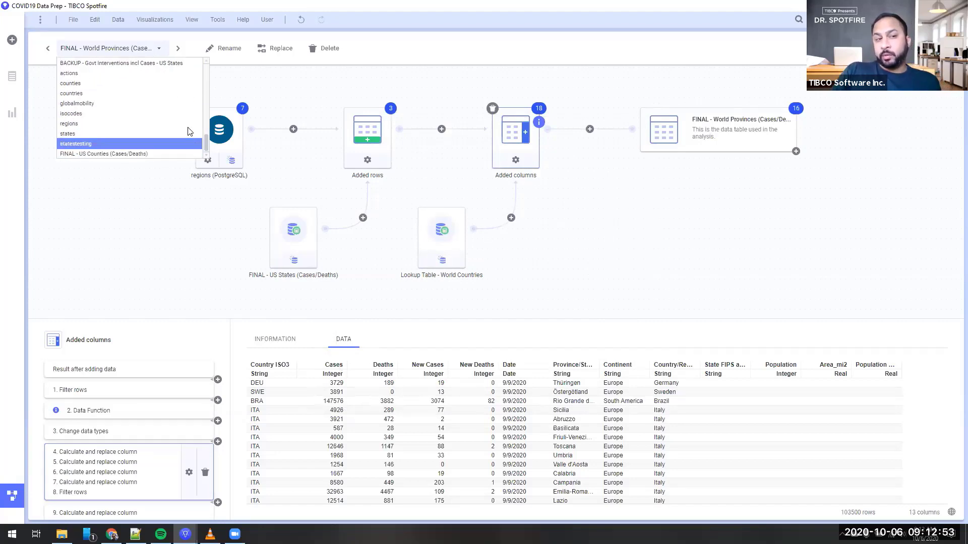
pyautogui.scroll(2, 204, 81)
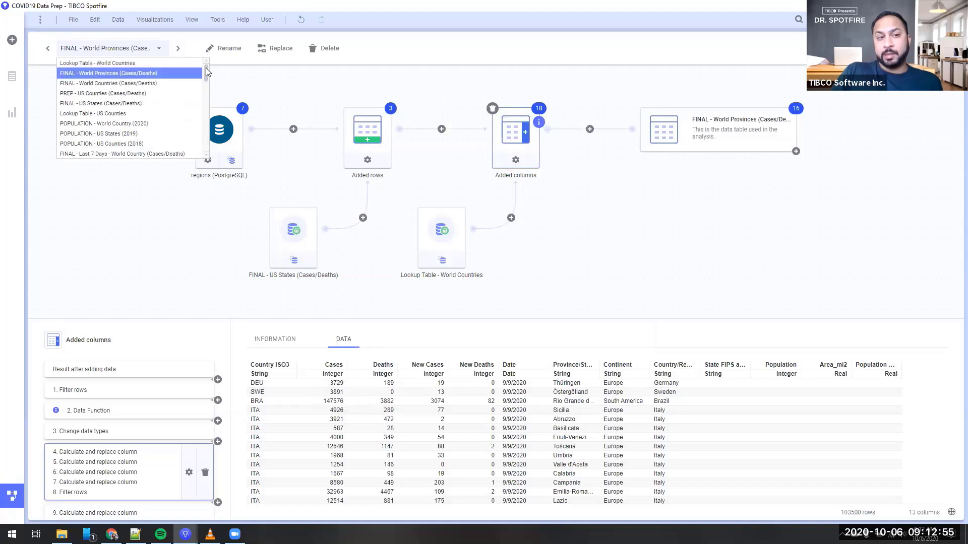
pyautogui.click(291, 101)
# Filter the list of data tables by "final" to review the FINAL tables, and close the list
pyautogui.click(161, 49)
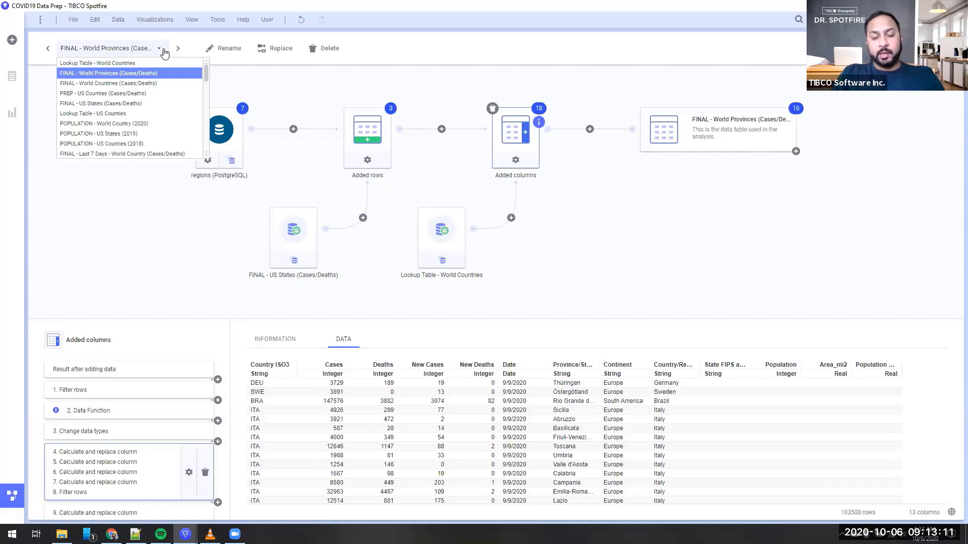
pyautogui.write('final')
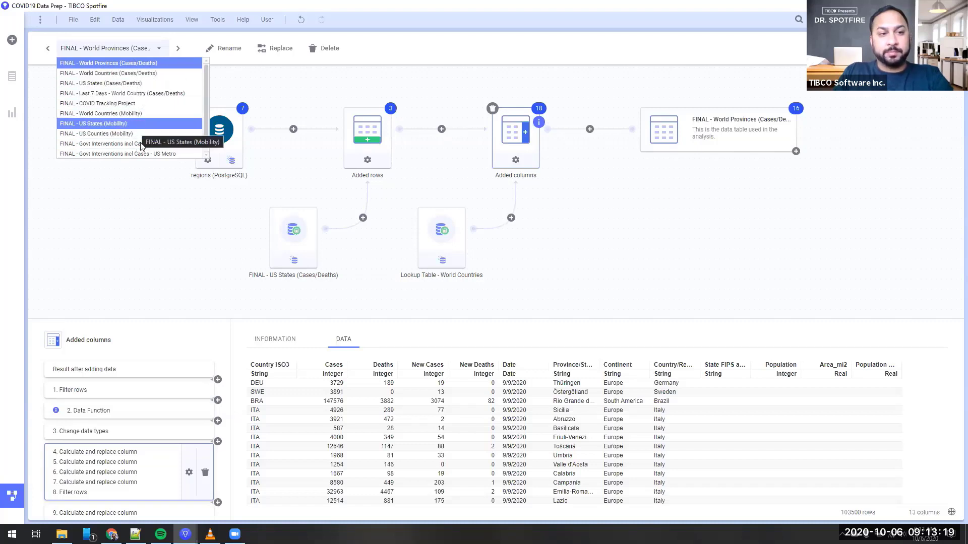
pyautogui.press('Escape')
# Filter the data table list for the PREP tables and show PREP - US Counties (Cases/Deaths) on the canvas
pyautogui.click(169, 51)
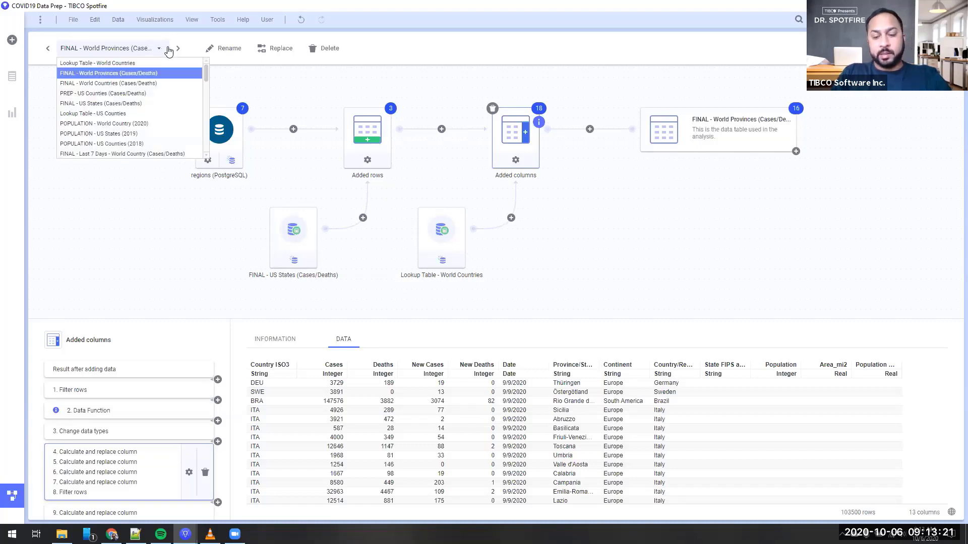
pyautogui.click(168, 50)
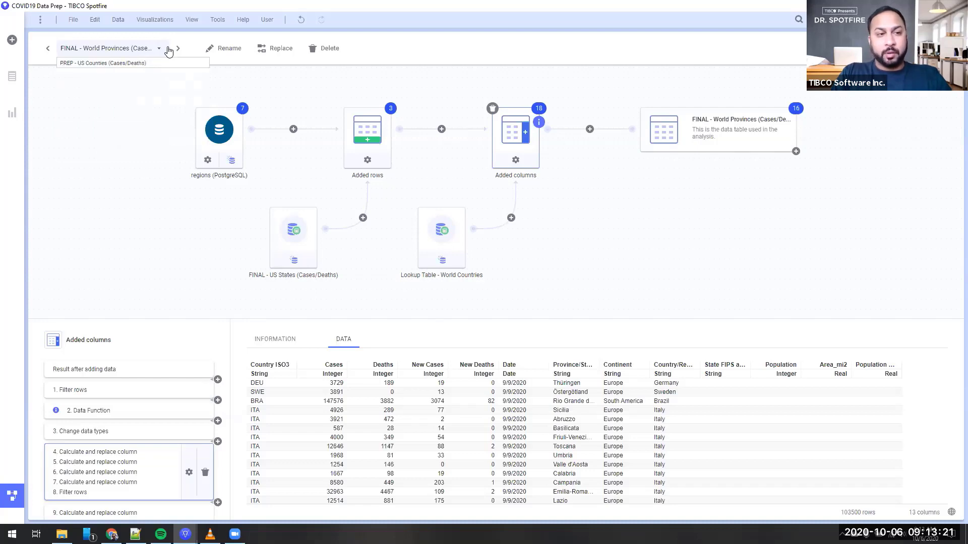
pyautogui.click(65, 64)
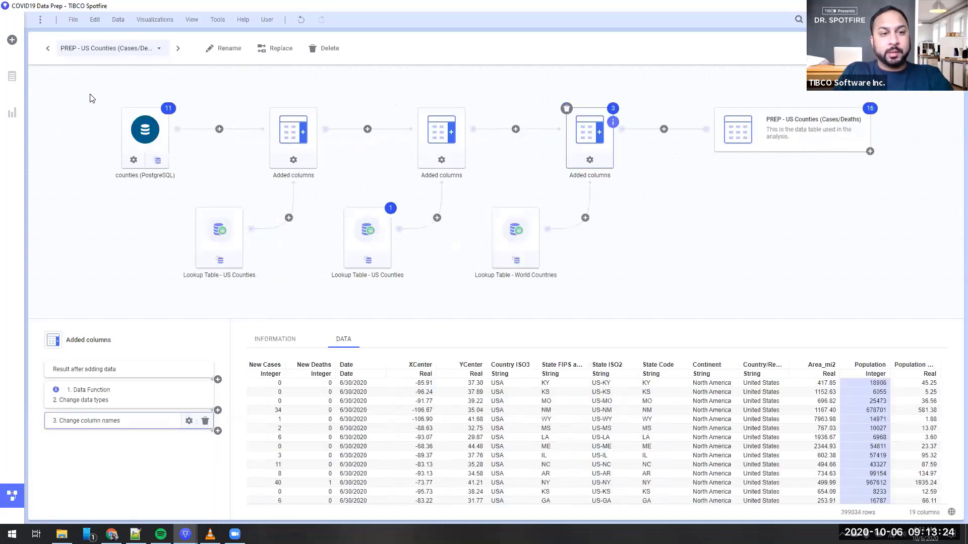
# Narrow the data table list to the BACKUP tables, look over them, and close the list without switching
pyautogui.click(116, 59)
pyautogui.scroll(-5, 116, 59)
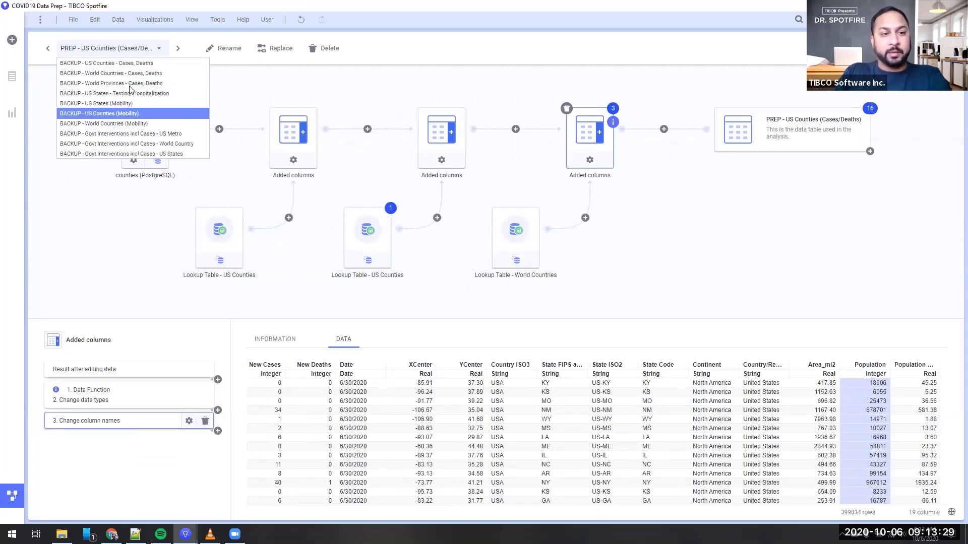
pyautogui.click(262, 93)
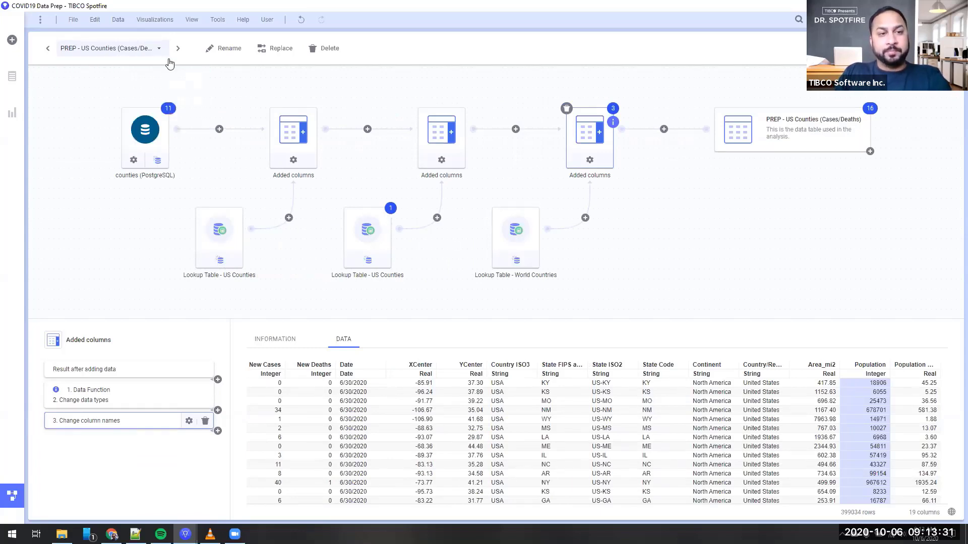
# View the Lookup Table - World Countries canvas and its use as a source in FINAL - World Countries (Cases/Deaths)
pyautogui.click(166, 59)
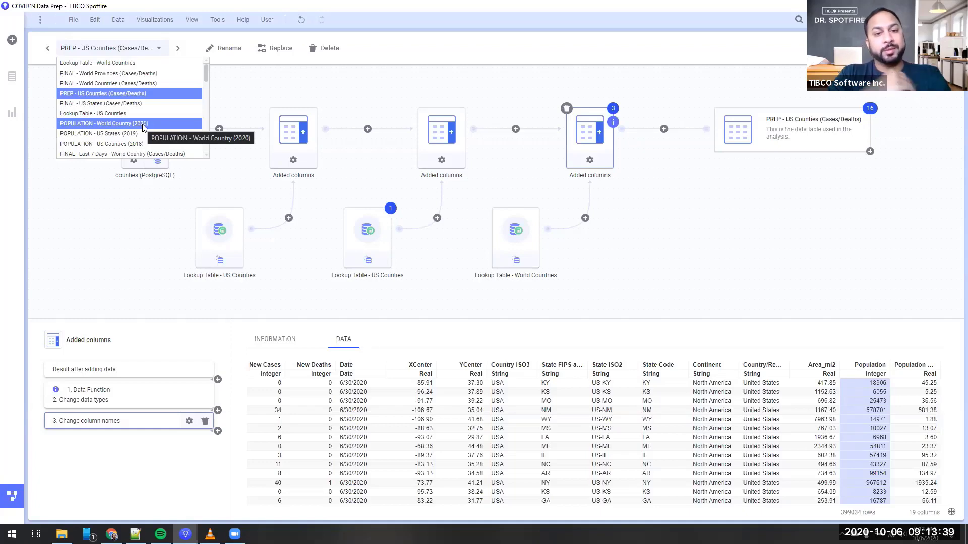
pyautogui.click(129, 65)
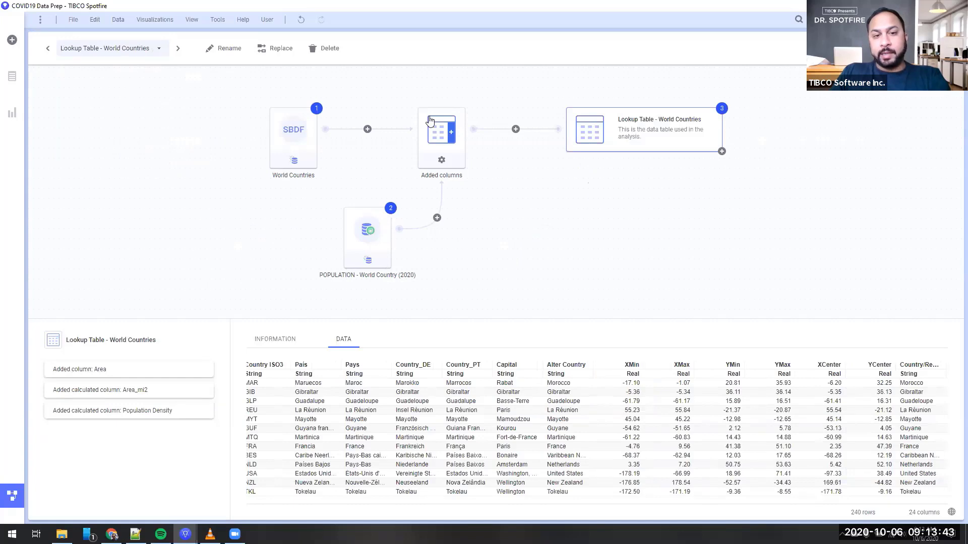
pyautogui.click(153, 51)
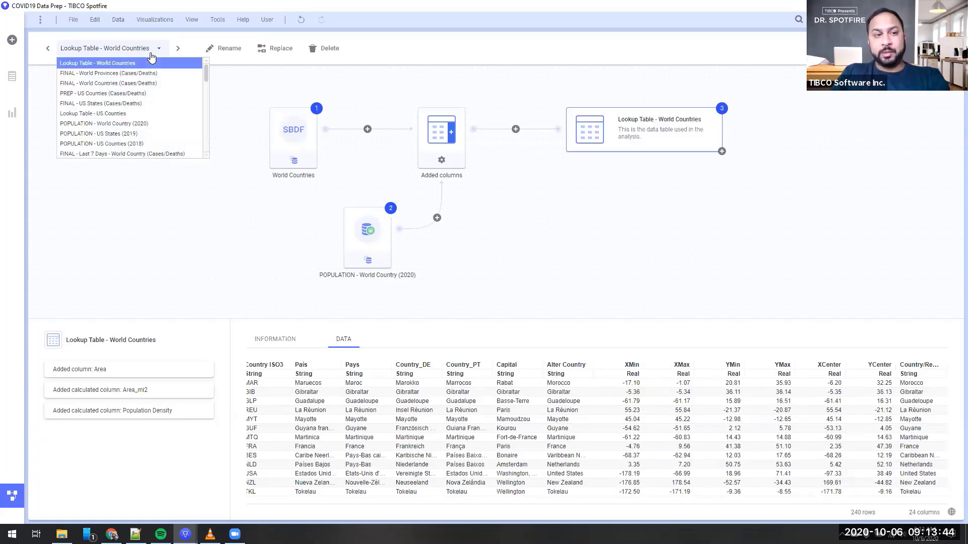
pyautogui.click(143, 83)
pyautogui.click(370, 229)
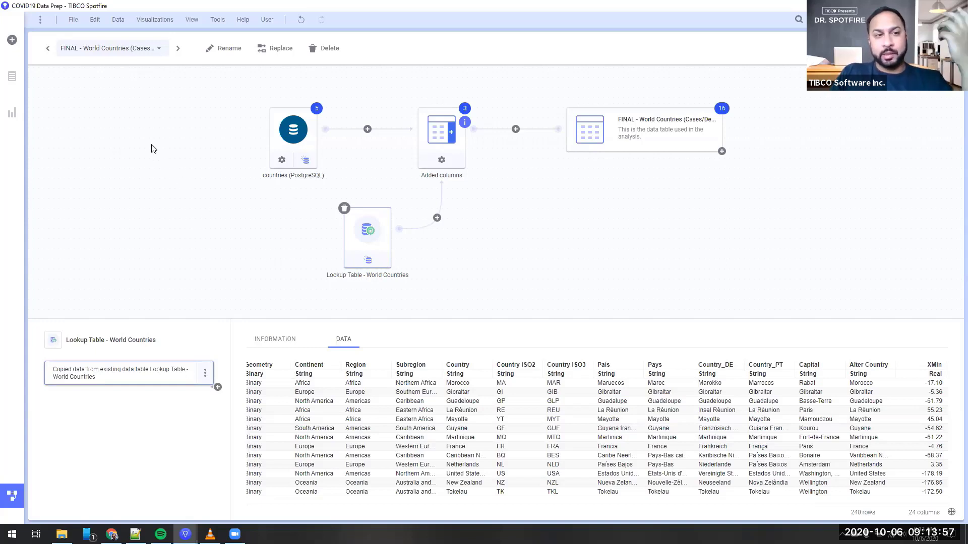
# Turn off Show in user interface for Lookup Table - World Countries, and check the list of data tables
pyautogui.click(117, 20)
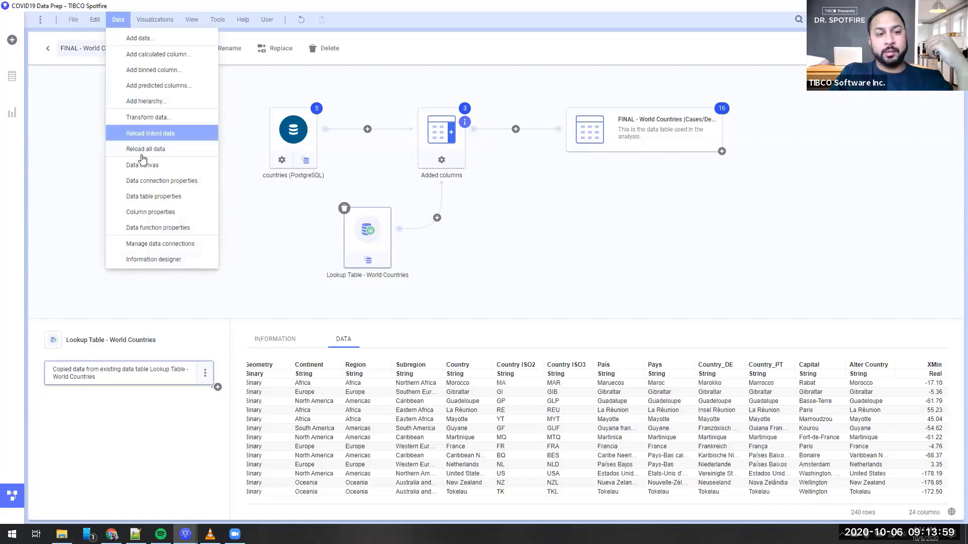
pyautogui.click(145, 199)
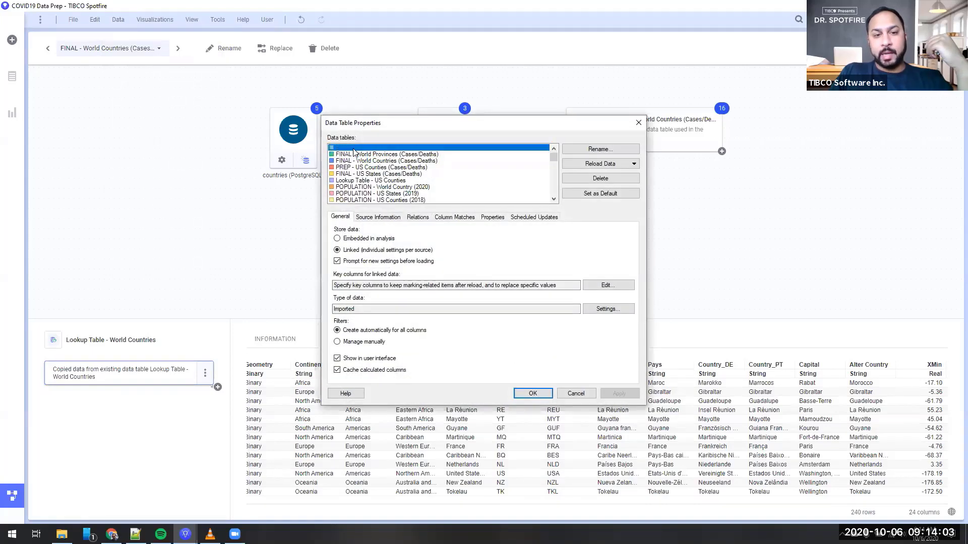
pyautogui.click(364, 359)
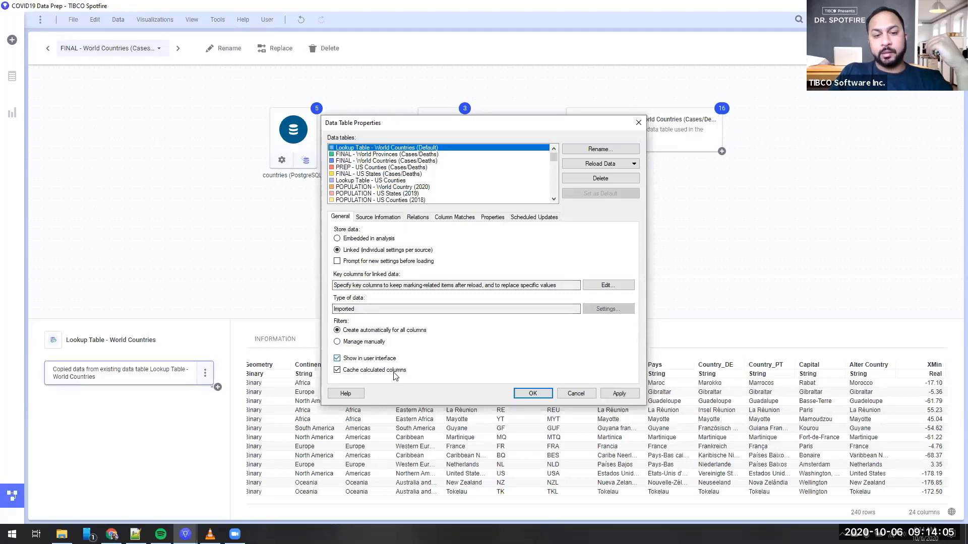
pyautogui.click(533, 393)
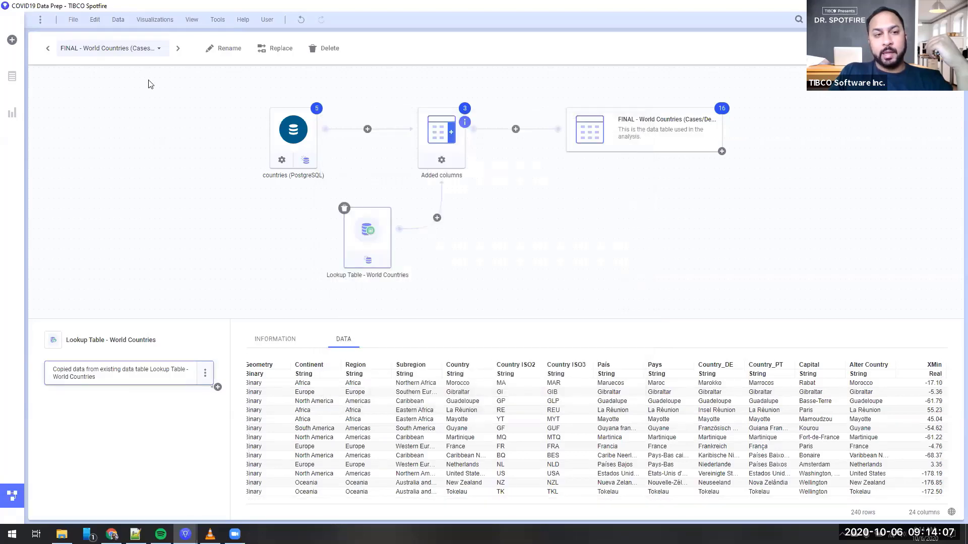
pyautogui.click(155, 51)
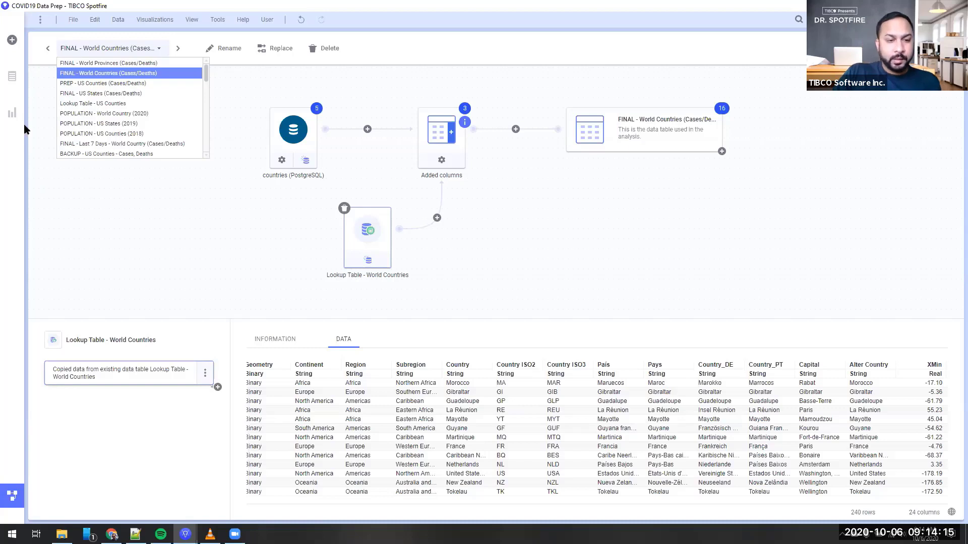
pyautogui.click(232, 225)
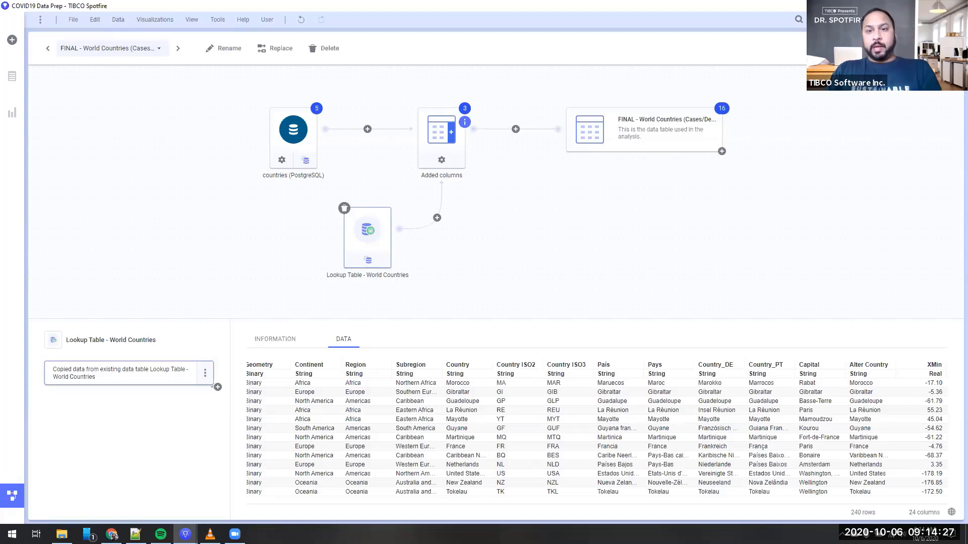
# Preview the final FINAL - World Countries (Cases/Deaths) table, and look at the Add calculated column dialog without adding a column
pyautogui.click(659, 122)
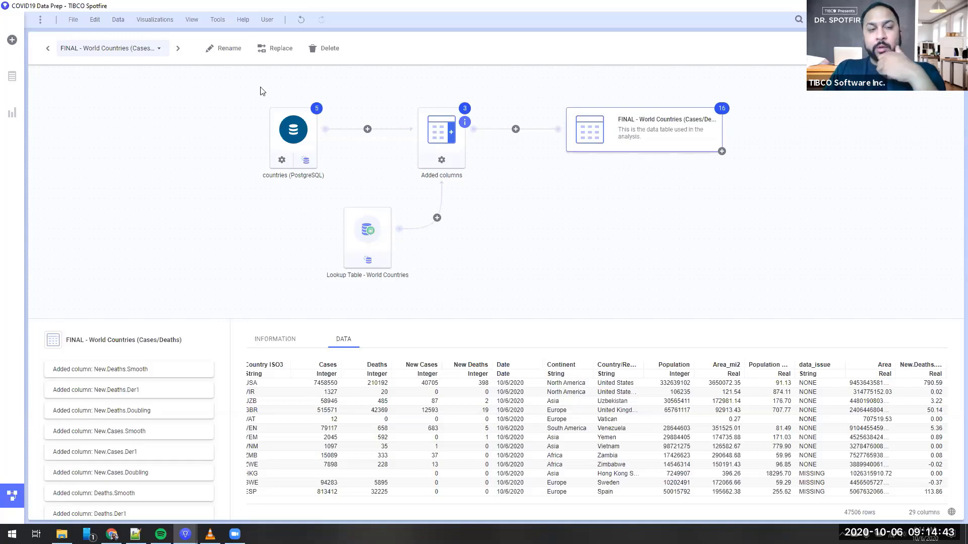
pyautogui.click(118, 20)
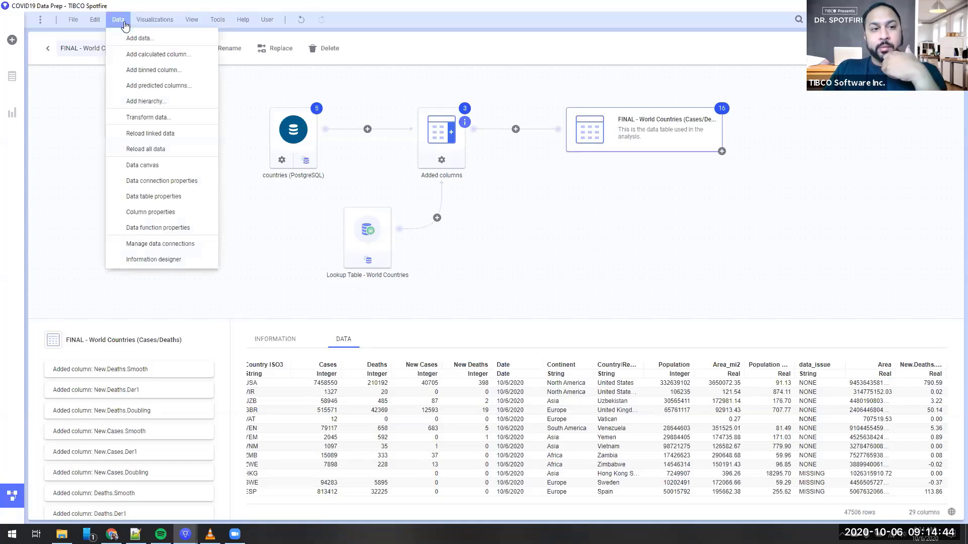
pyautogui.click(126, 58)
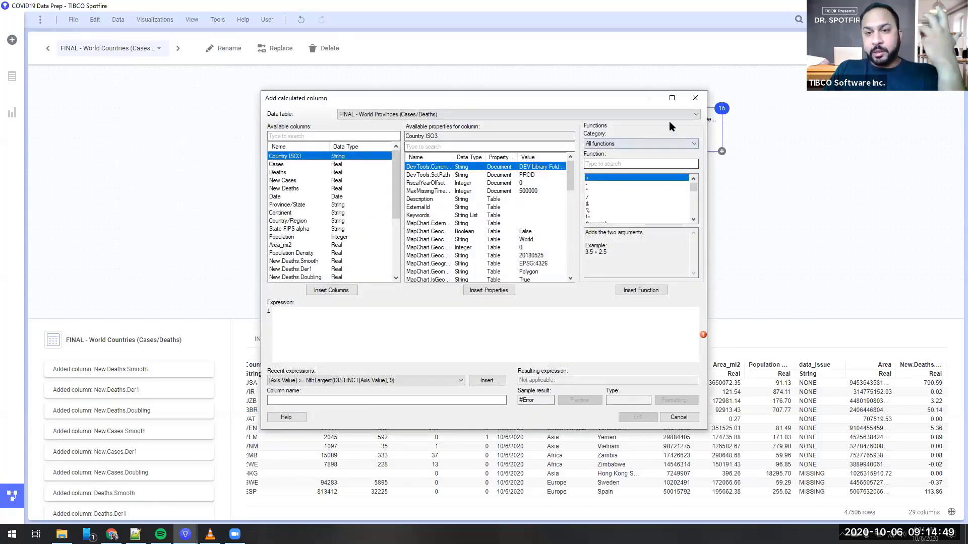
pyautogui.click(698, 100)
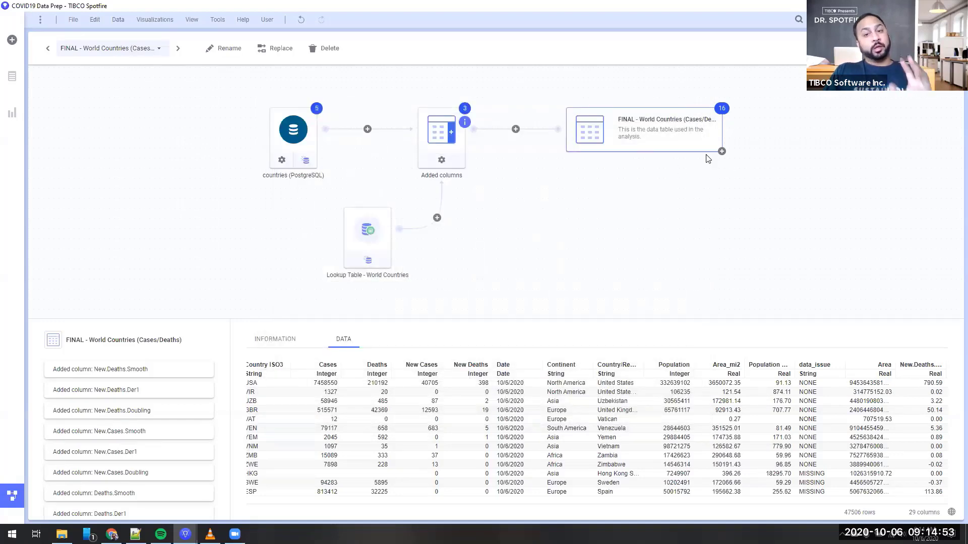
# Preview the result after adding data in the Added columns node of FINAL - World Countries (Cases/Deaths)
pyautogui.click(424, 150)
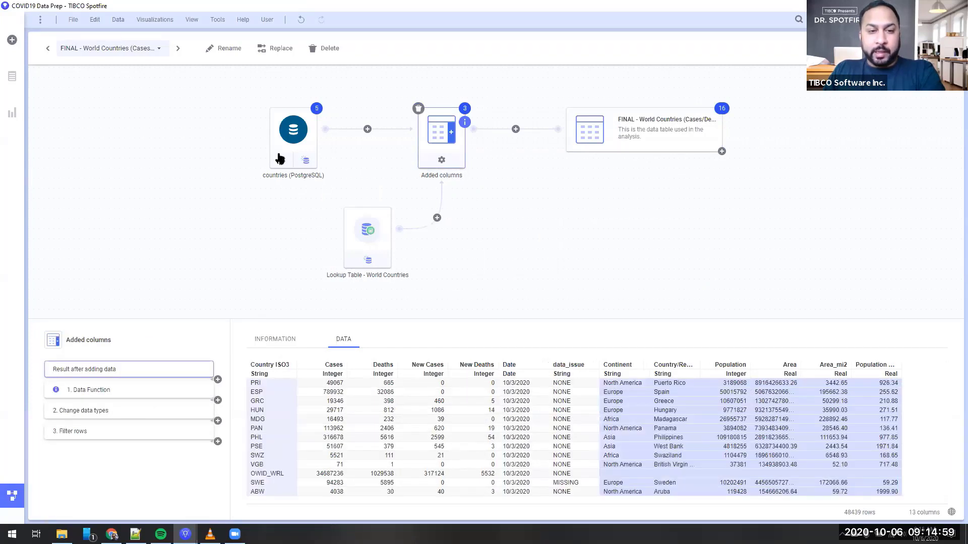
# Compare the data previews of the countries (PostgreSQL) source, the Added columns node and the FINAL - World Countries (Cases/Deaths) table
pyautogui.click(284, 138)
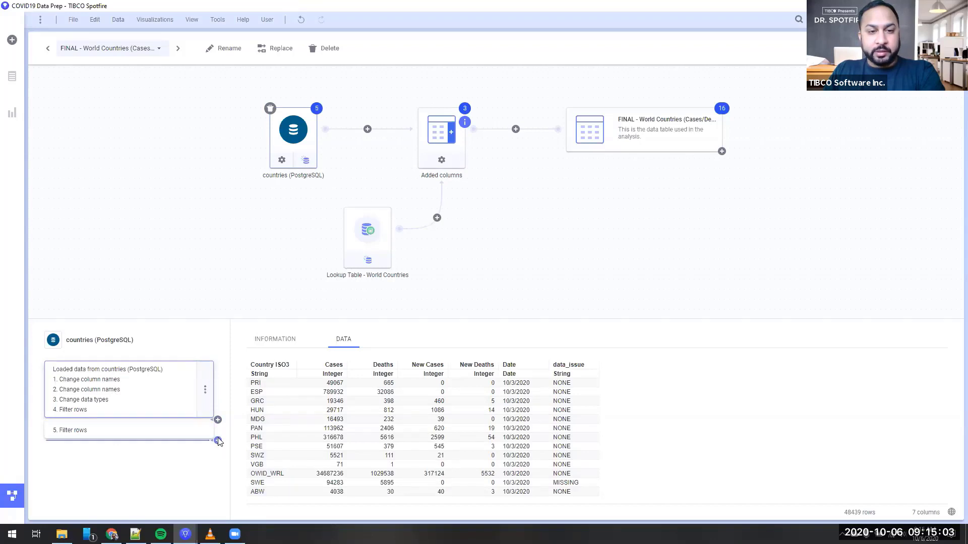
pyautogui.click(458, 141)
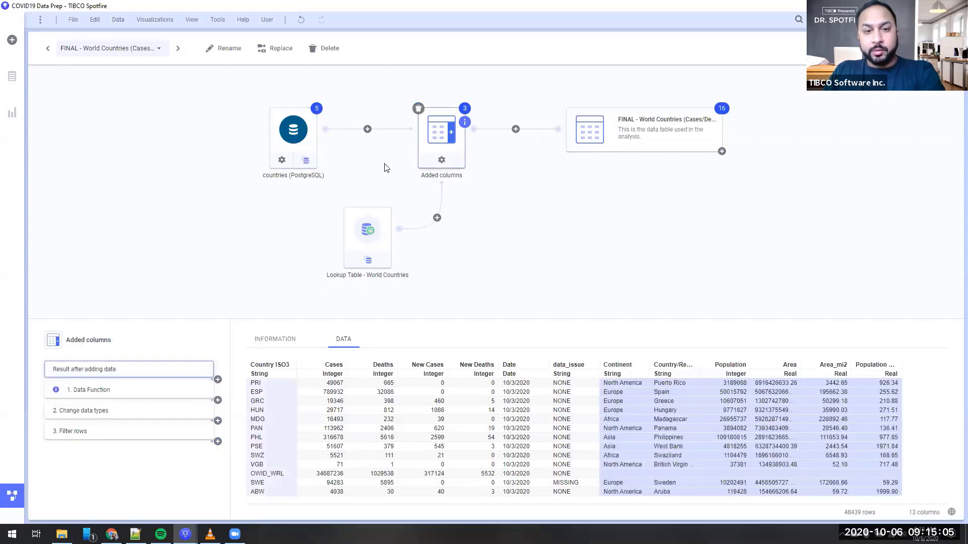
pyautogui.click(298, 145)
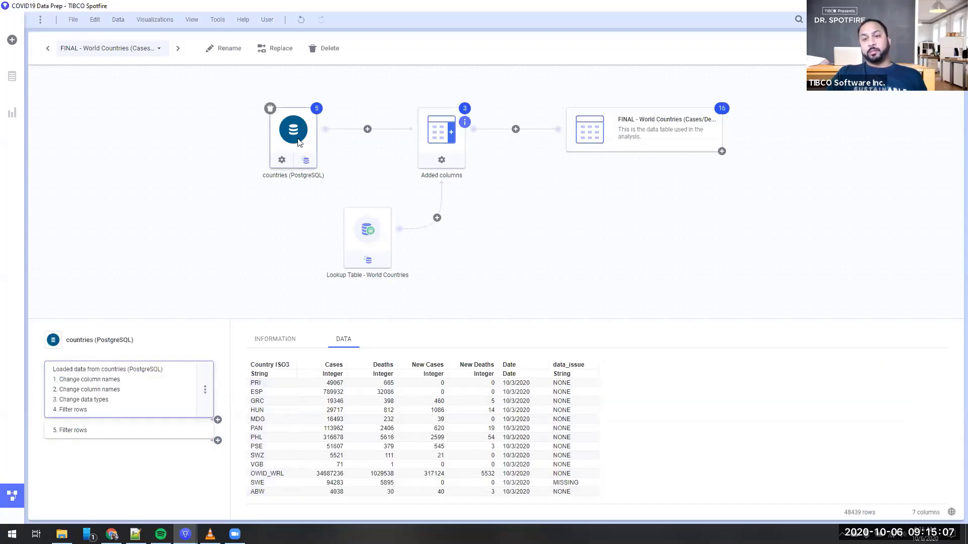
pyautogui.click(650, 144)
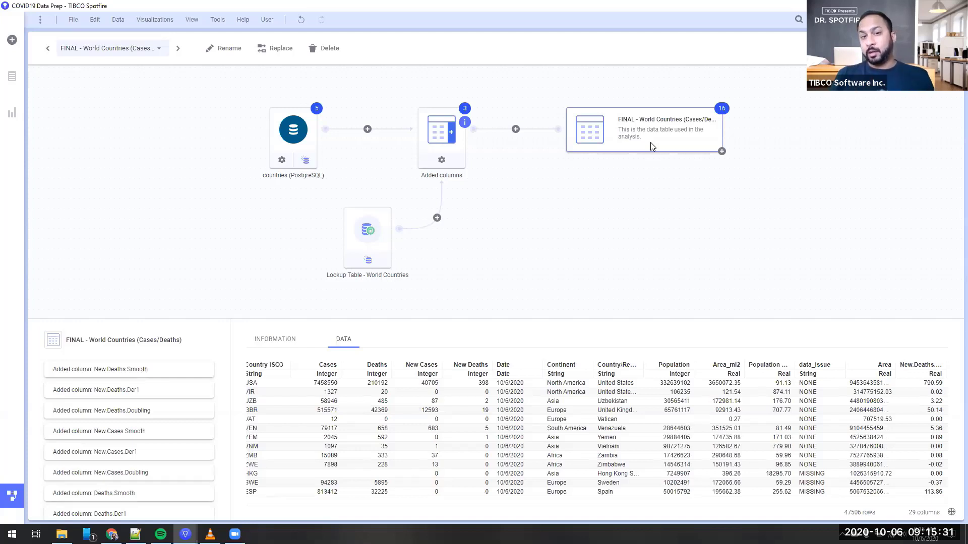
# Preview the Change data types transformation of the Added columns node, and look over the available data commands without running any
pyautogui.click(455, 131)
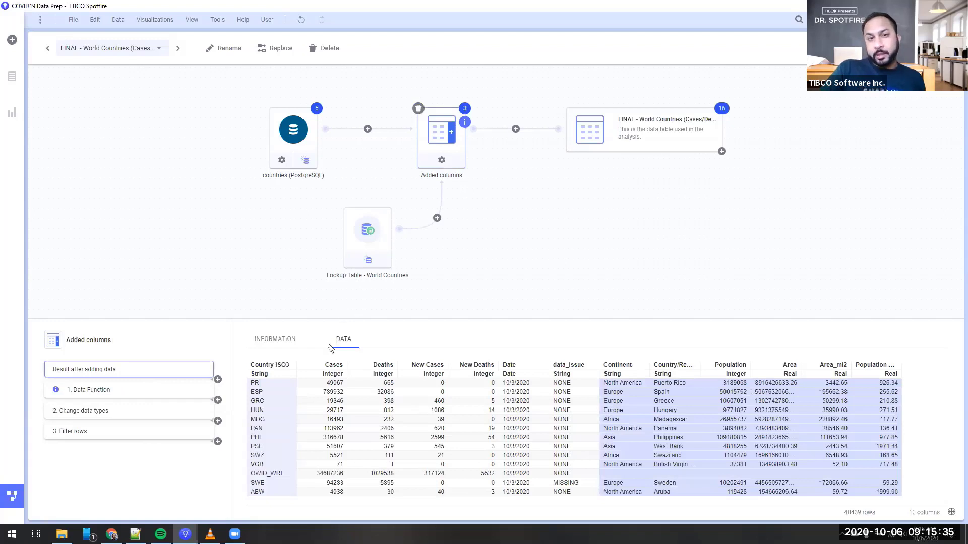
pyautogui.click(151, 408)
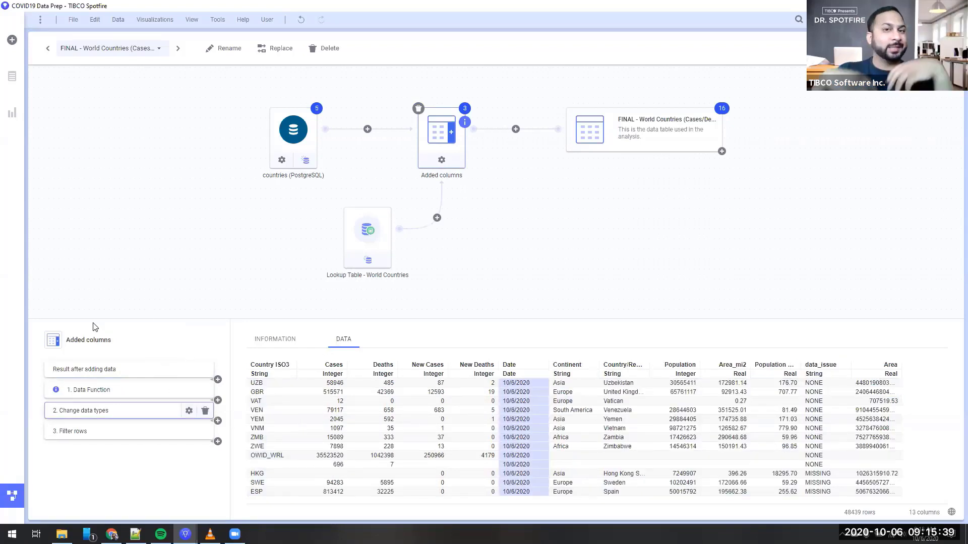
pyautogui.click(118, 20)
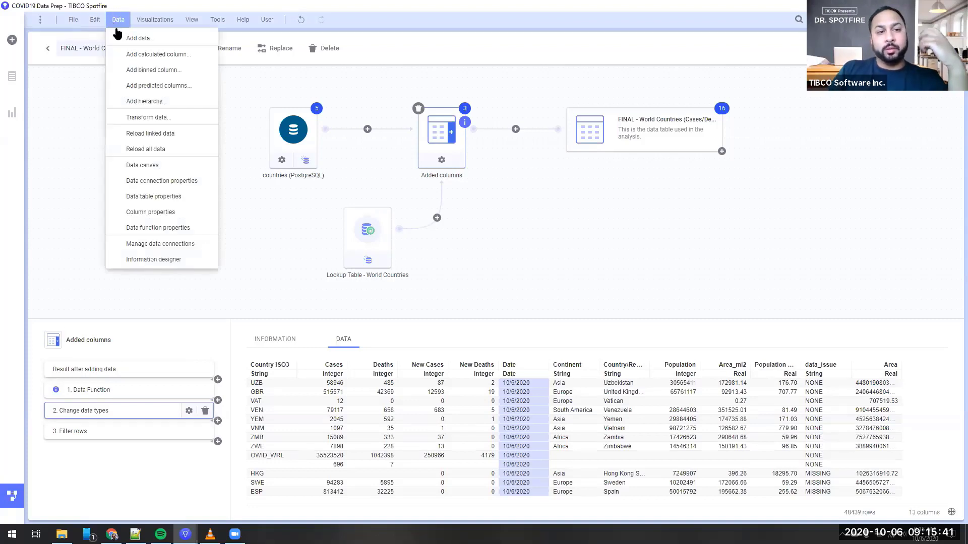
pyautogui.click(171, 141)
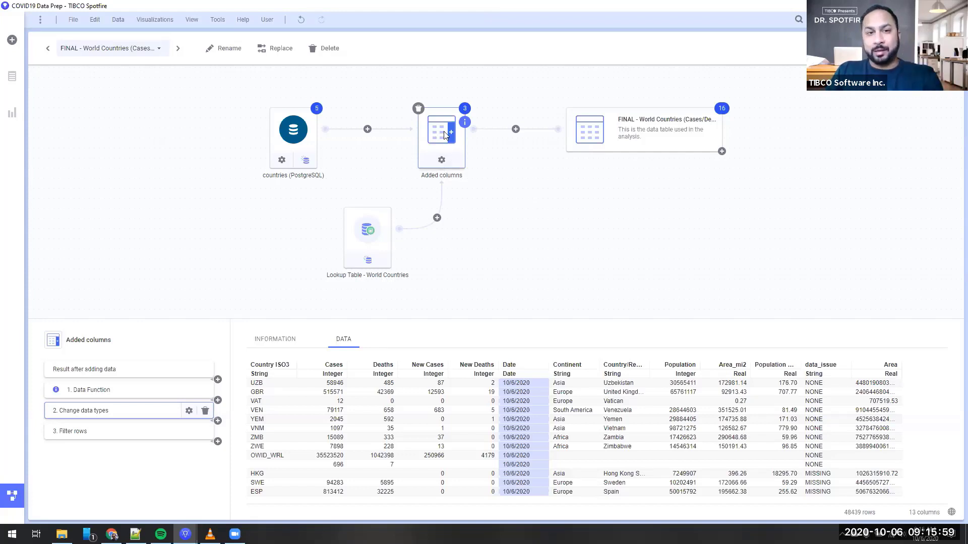
# Look through the added columns of the FINAL - World Countries (Cases/Deaths) table and preview the New.Deaths.Smooth column
pyautogui.click(662, 138)
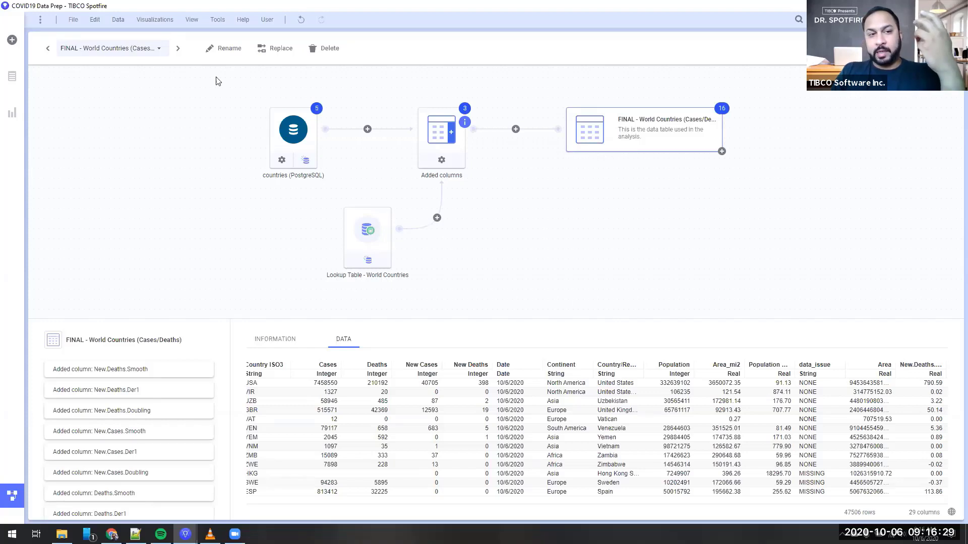
pyautogui.scroll(-4, 103, 441)
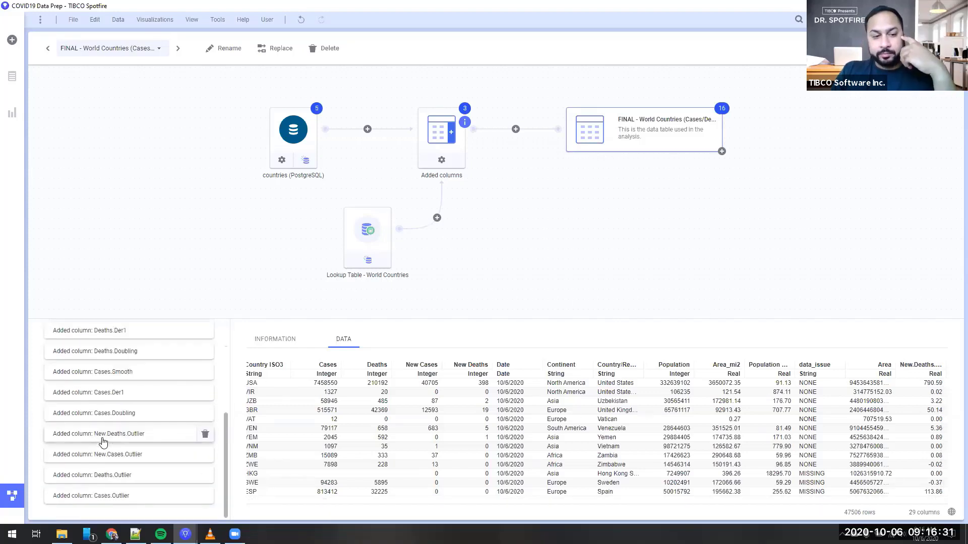
pyautogui.scroll(5, 103, 442)
pyautogui.click(140, 372)
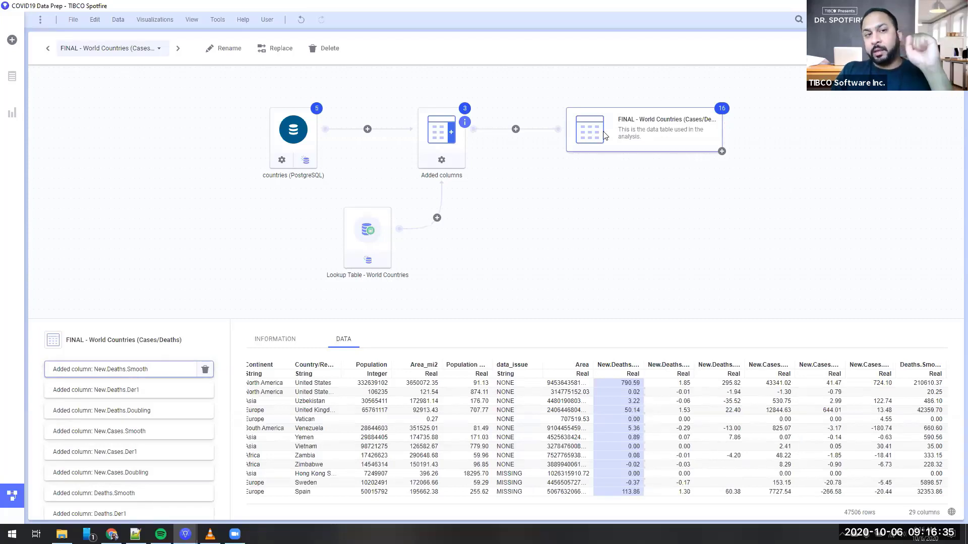
# Examine the script, input parameters and output parameters of the Smoother - Country Level data function, leaving it unedited
pyautogui.click(118, 22)
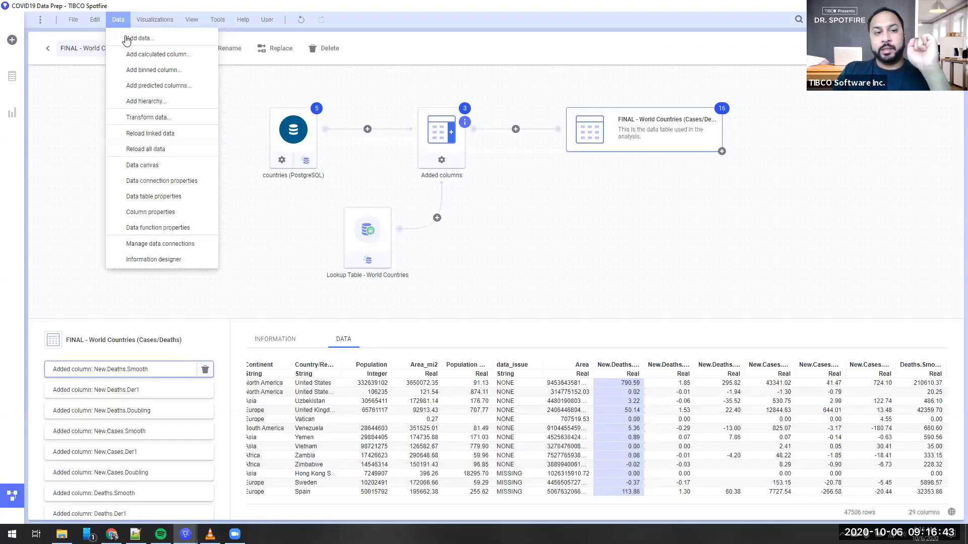
pyautogui.click(151, 227)
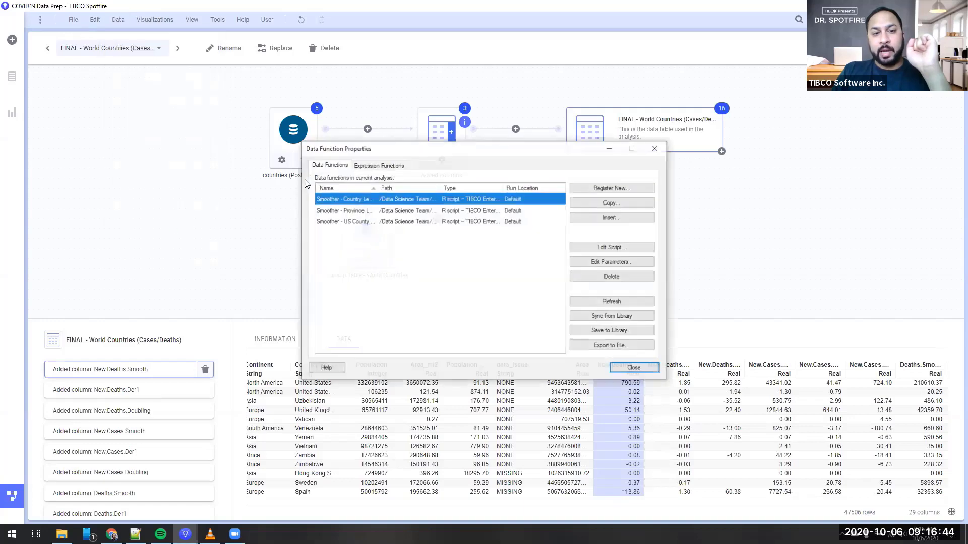
pyautogui.click(399, 210)
pyautogui.click(394, 199)
pyautogui.click(611, 248)
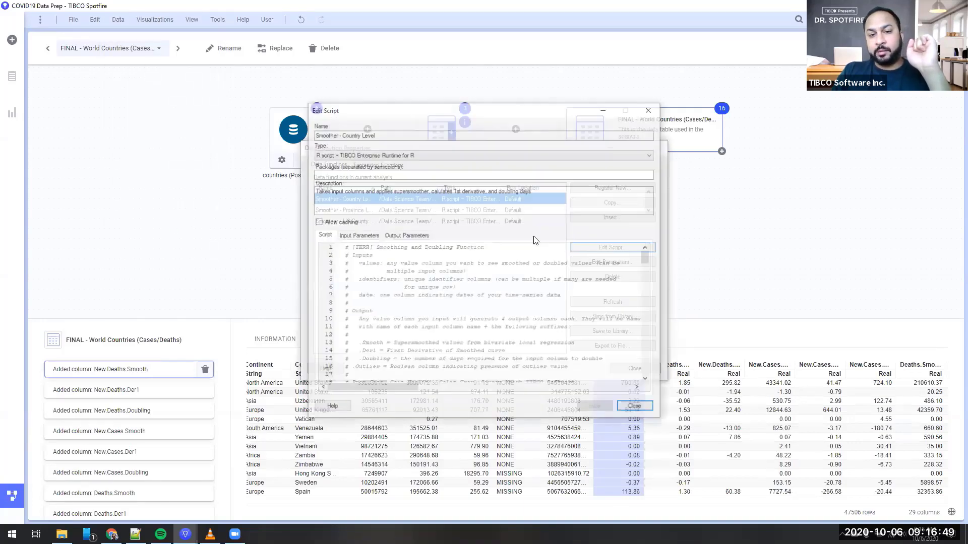
pyautogui.click(359, 236)
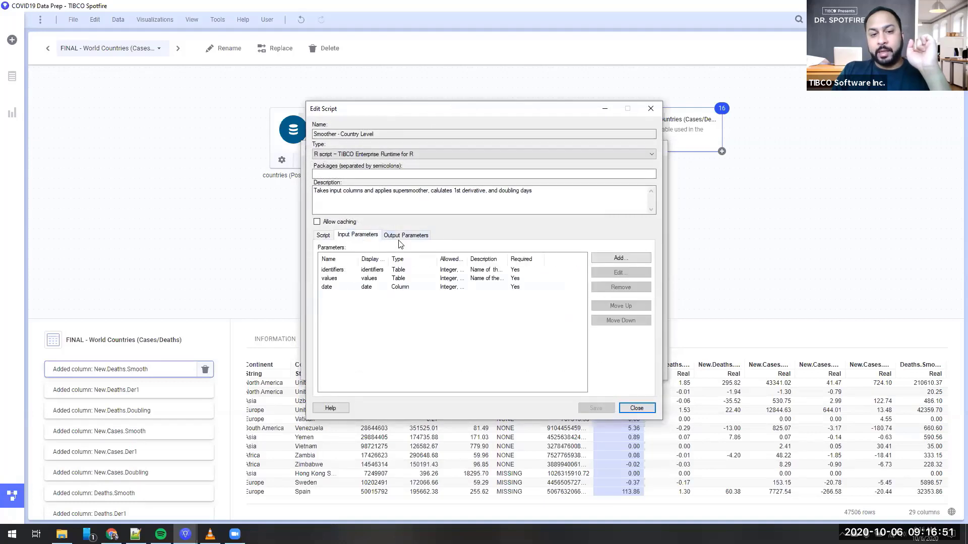
pyautogui.click(405, 235)
pyautogui.click(367, 272)
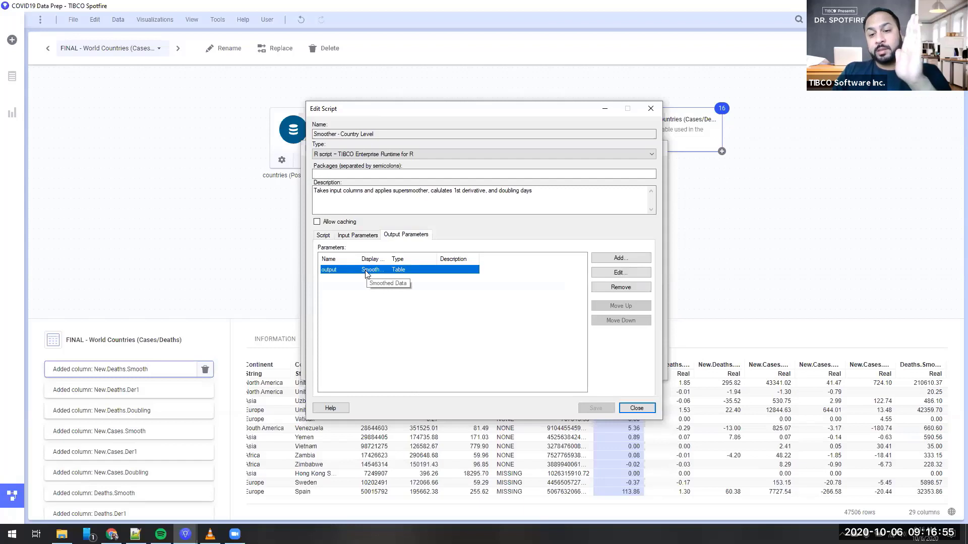
pyautogui.click(636, 409)
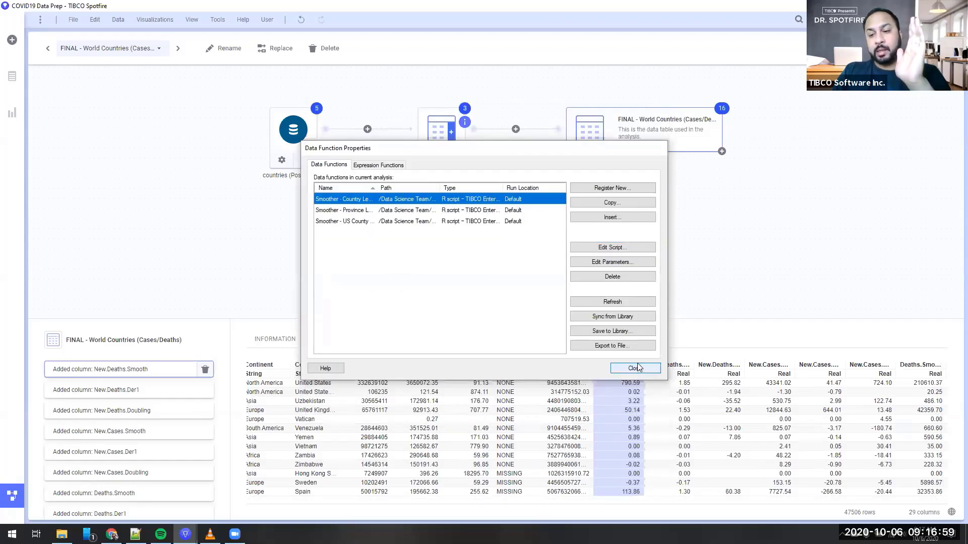
pyautogui.click(638, 370)
# Preview the New.Deaths.Der1, New.Deaths.Doubling and New.Deaths.Smooth columns, and read the source function information for New.Deaths.Doubling
pyautogui.click(150, 391)
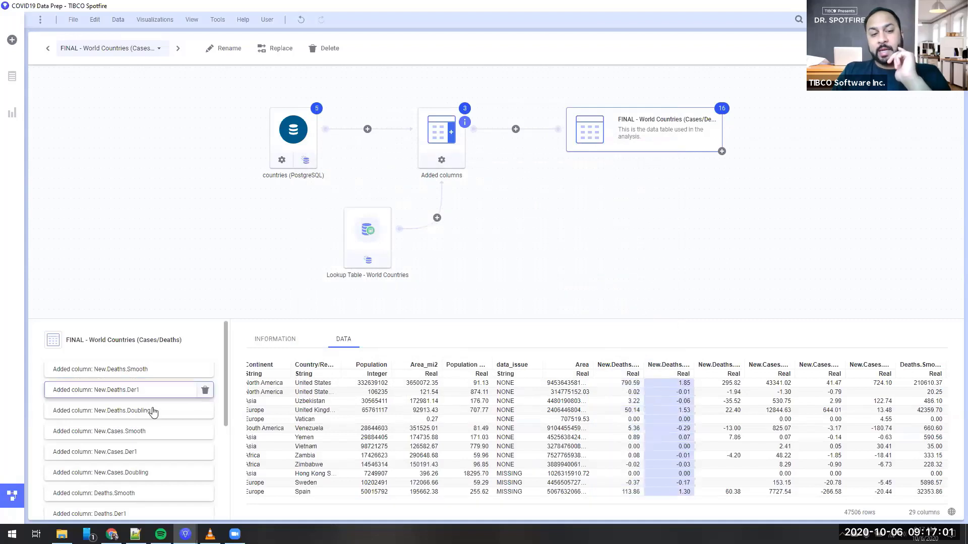
pyautogui.click(151, 411)
pyautogui.click(277, 343)
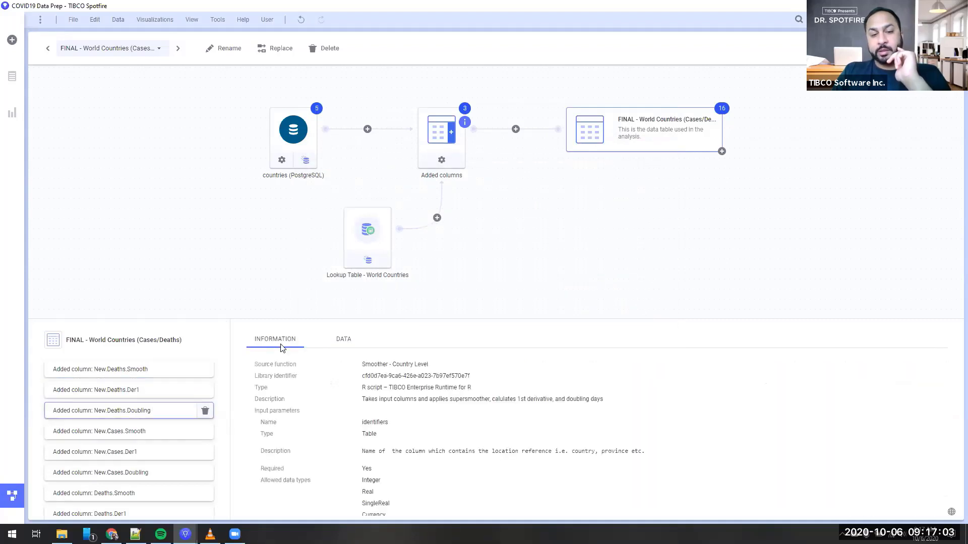
pyautogui.scroll(-5, 348, 456)
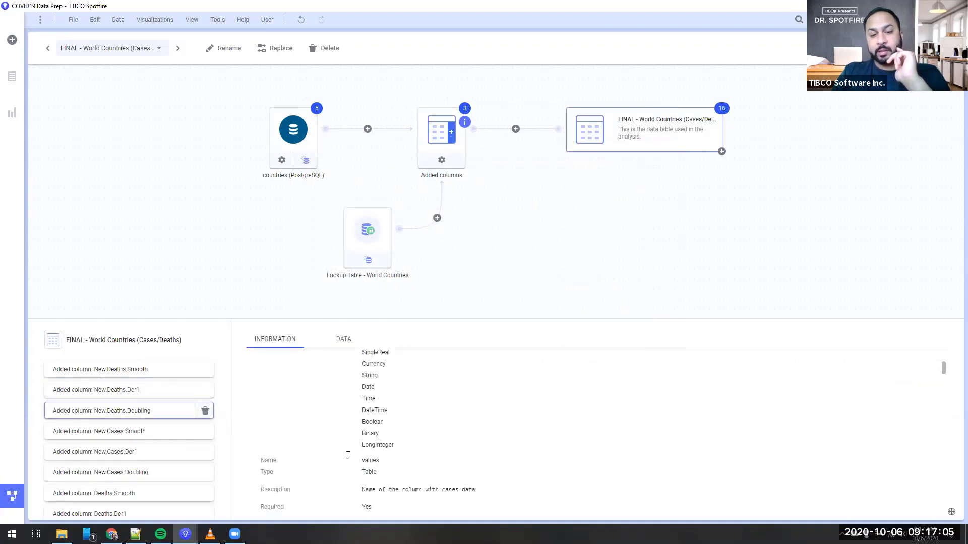
pyautogui.click(343, 338)
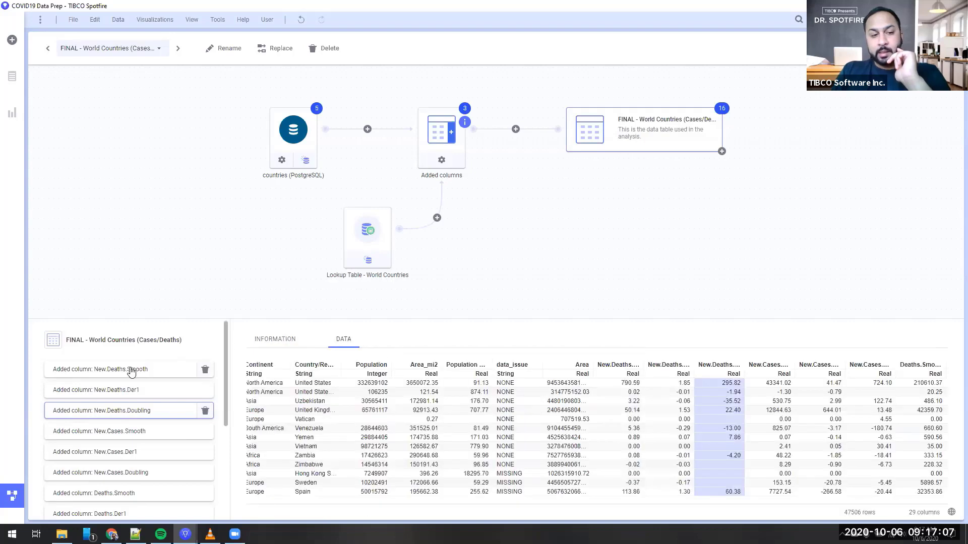
pyautogui.click(191, 370)
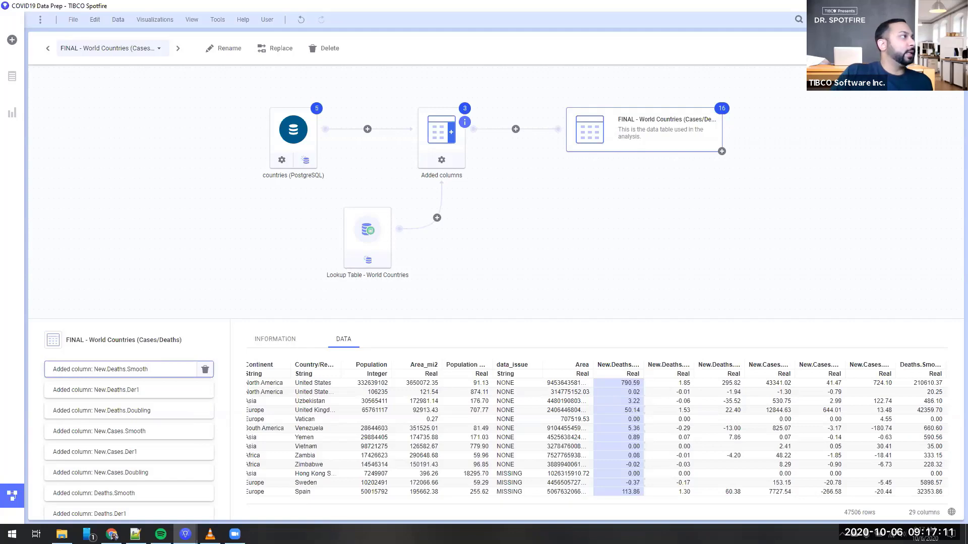
# Switch to the COVID-19 Live Report in Chrome, look over its Global Status Check page and open the US Counties overview
pyautogui.click(112, 534)
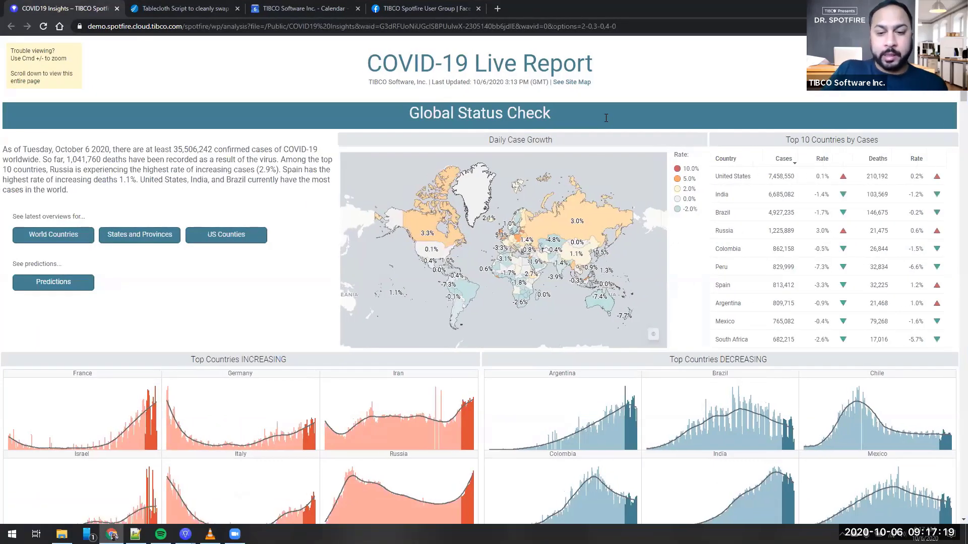
pyautogui.rightClick(590, 535)
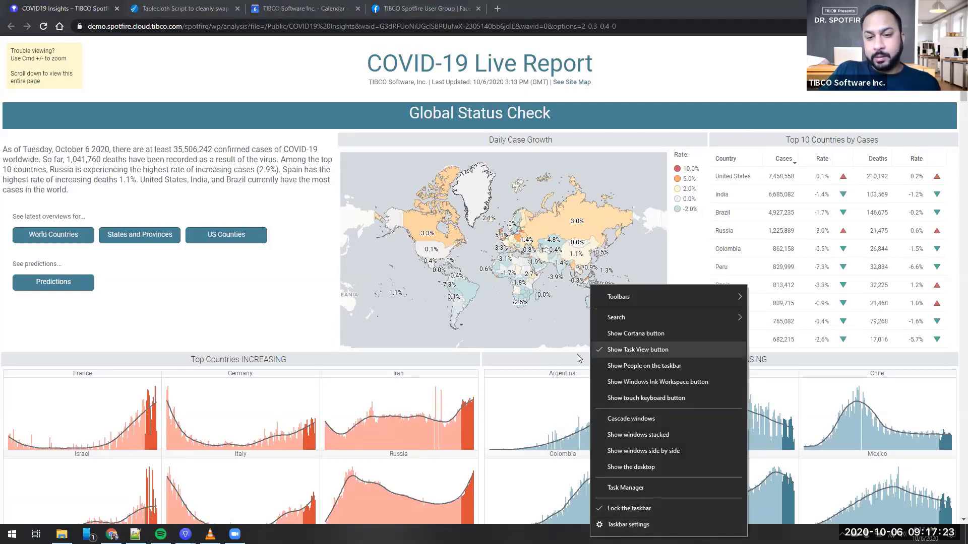
pyautogui.click(448, 359)
pyautogui.scroll(-1, 450, 356)
pyautogui.scroll(-3, 450, 356)
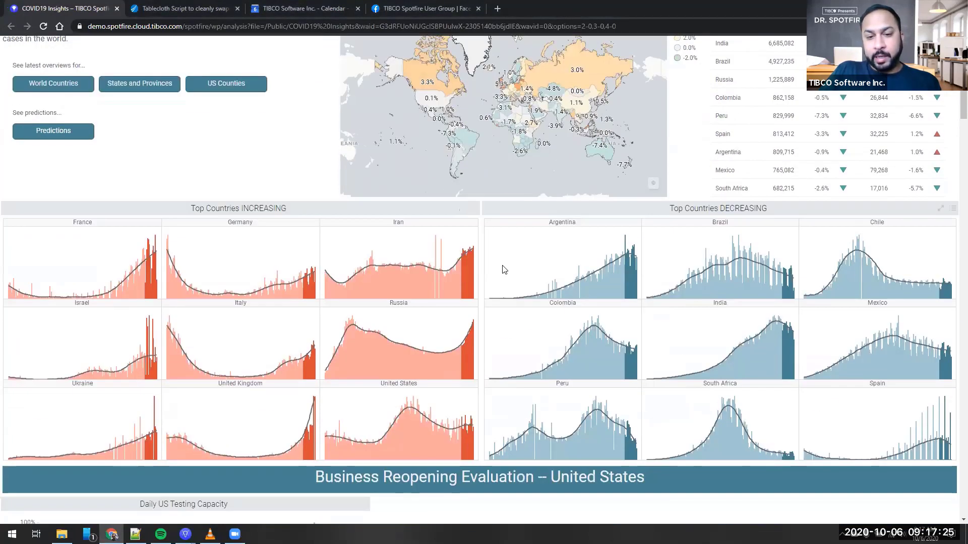
pyautogui.scroll(-4, 504, 270)
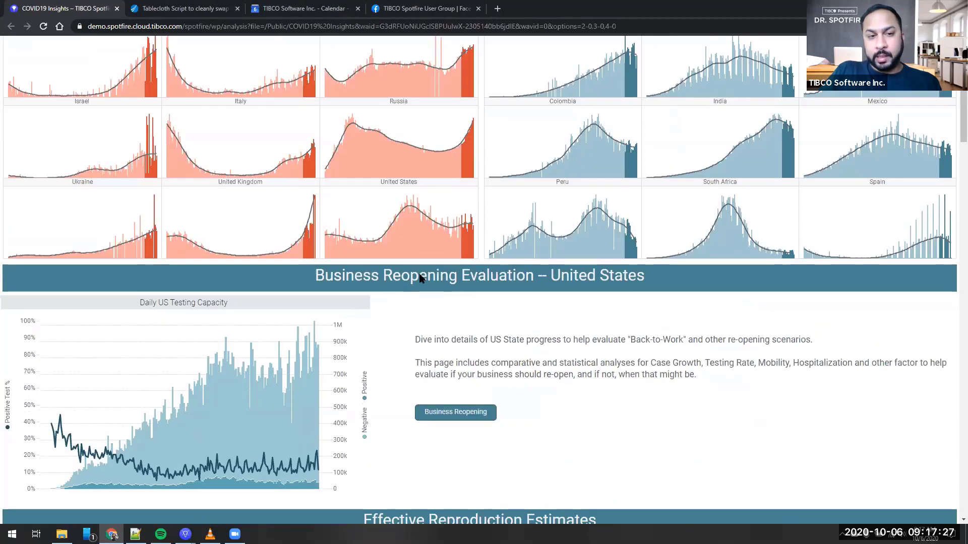
pyautogui.scroll(7, 503, 271)
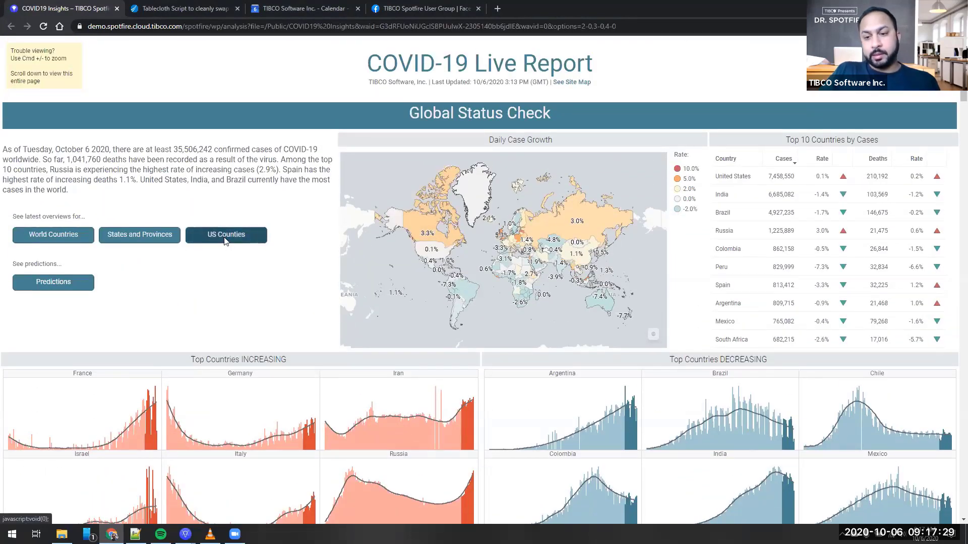
pyautogui.click(225, 241)
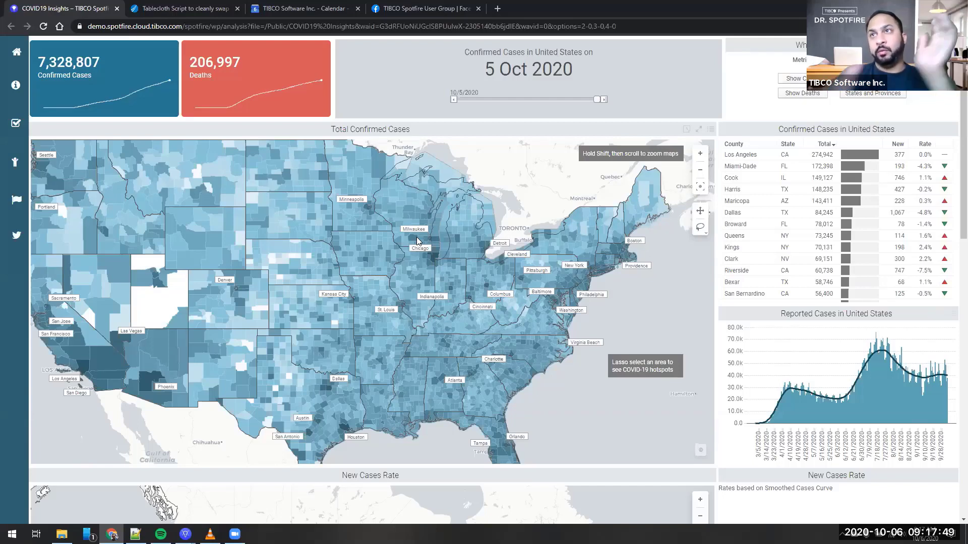
pyautogui.moveTo(417, 241)
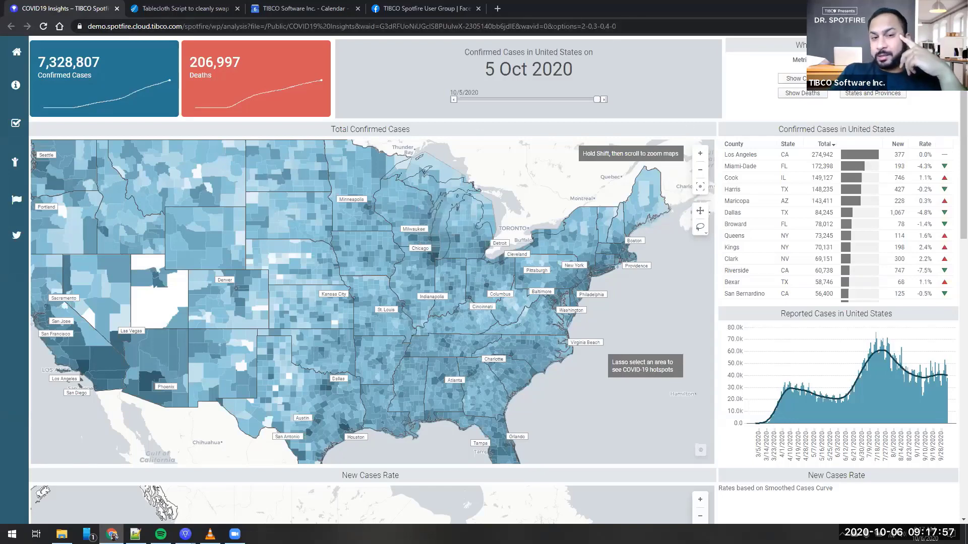
# Return to Spotfire and display the data canvas of the PREP - US Counties (Cases/Deaths) table
pyautogui.click(185, 534)
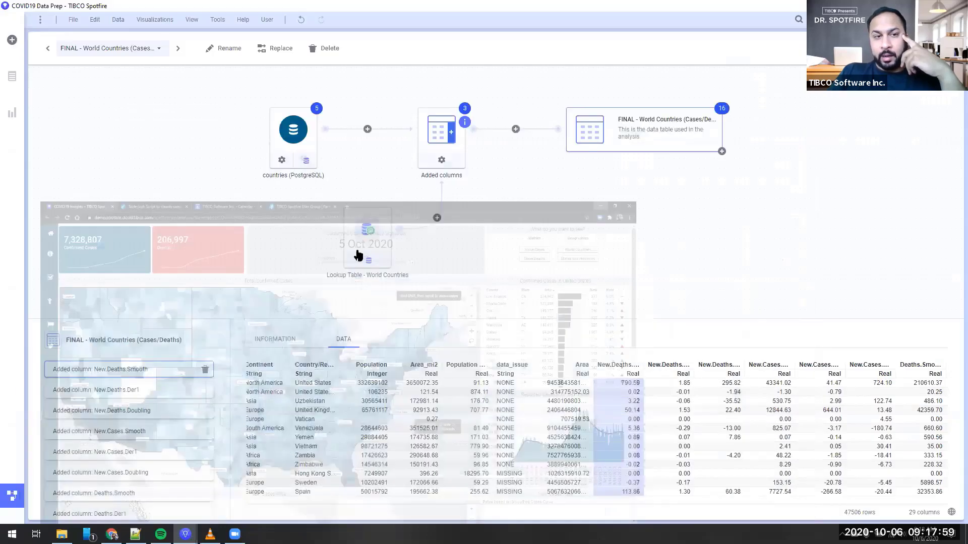
pyautogui.click(147, 50)
pyautogui.click(147, 51)
pyautogui.click(147, 50)
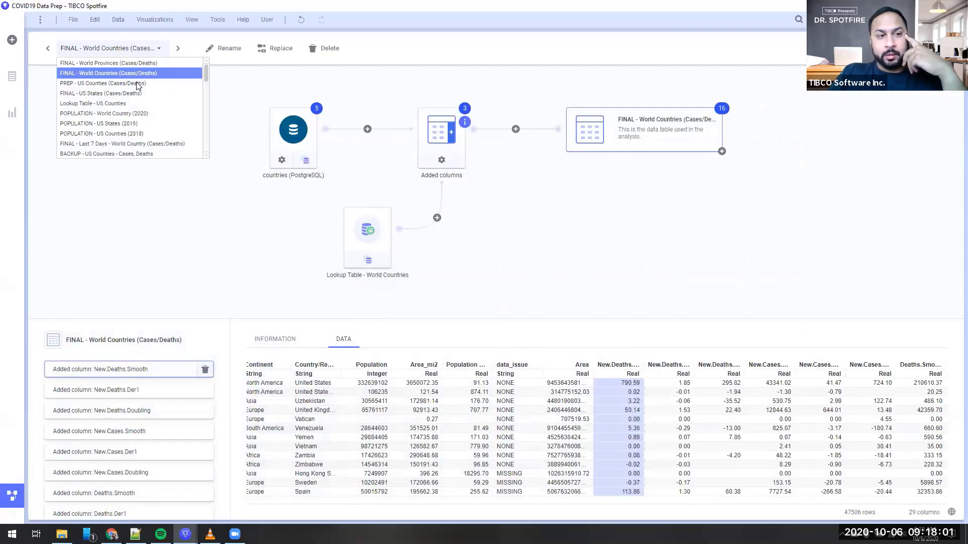
pyautogui.click(136, 84)
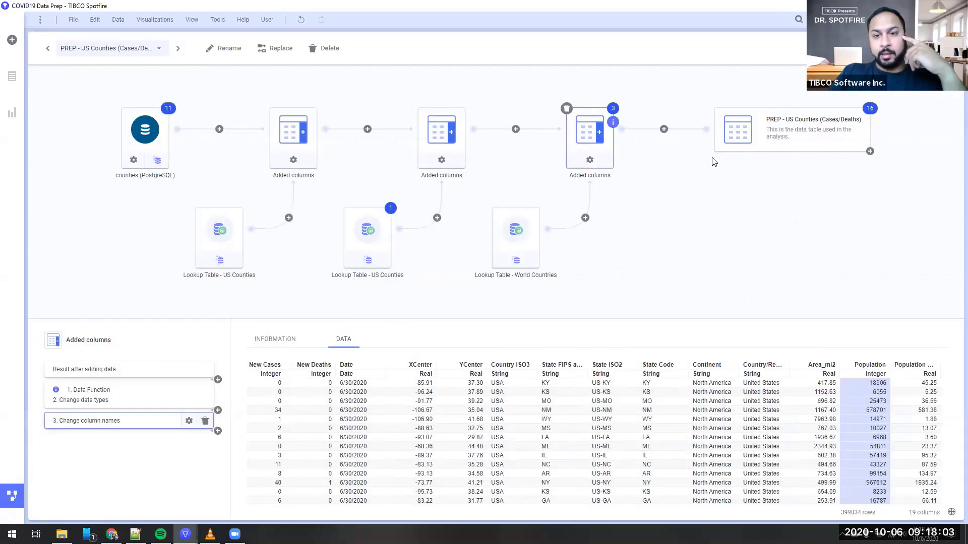
# Read the connection and transformation information of the counties (PostgreSQL) source, including the expression that replaces the fips column
pyautogui.click(154, 135)
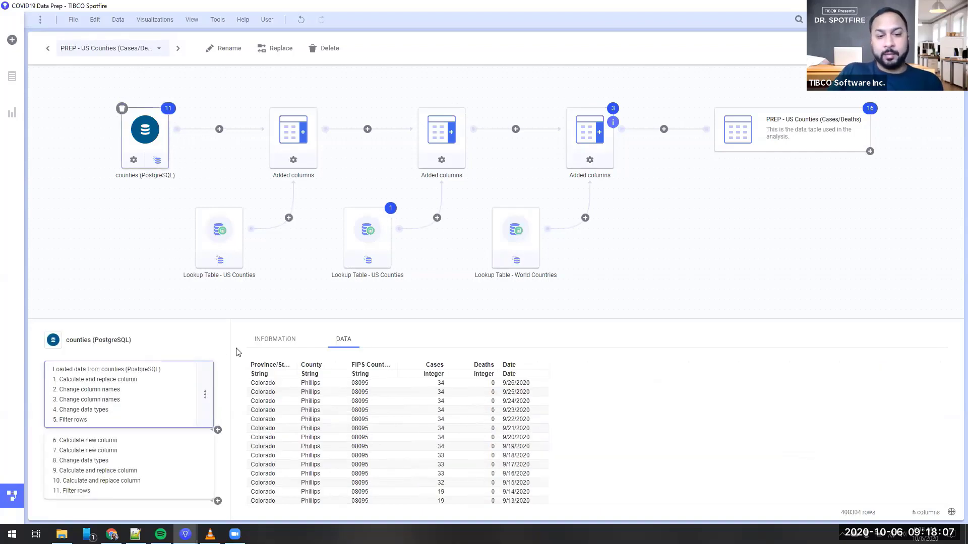
pyautogui.click(272, 340)
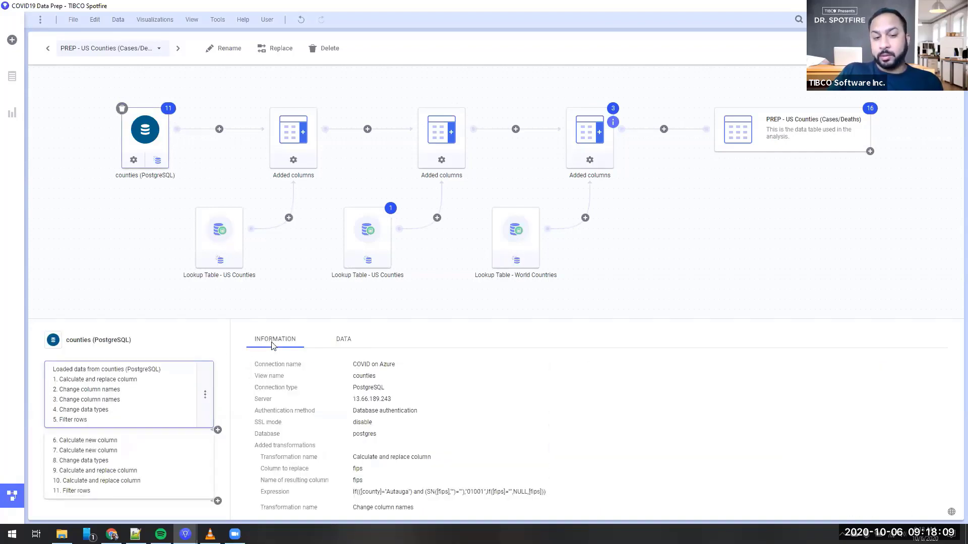
pyautogui.scroll(-3, 323, 437)
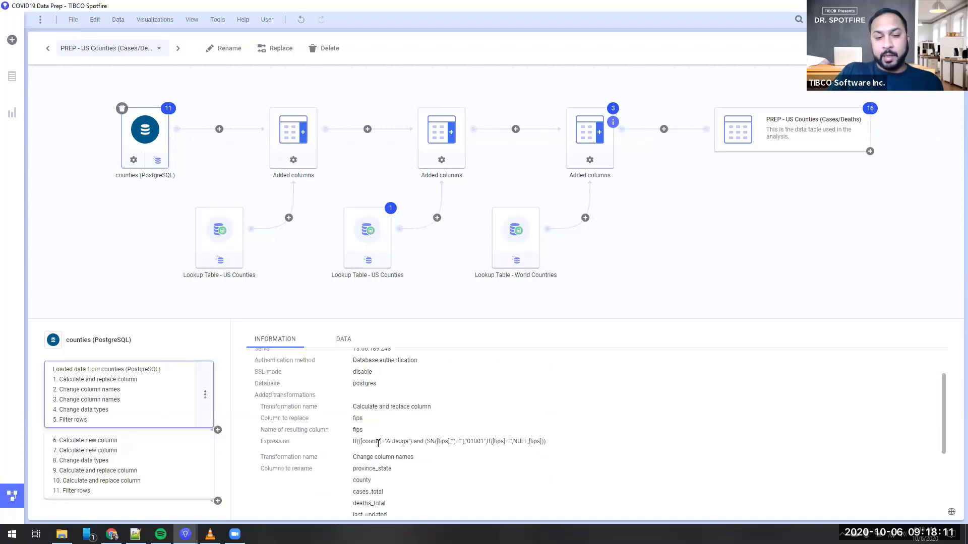
# Read the remaining transformations of the counties (PostgreSQL) source, highlighting the date condition in the filter rows expression
pyautogui.scroll(-1, 352, 422)
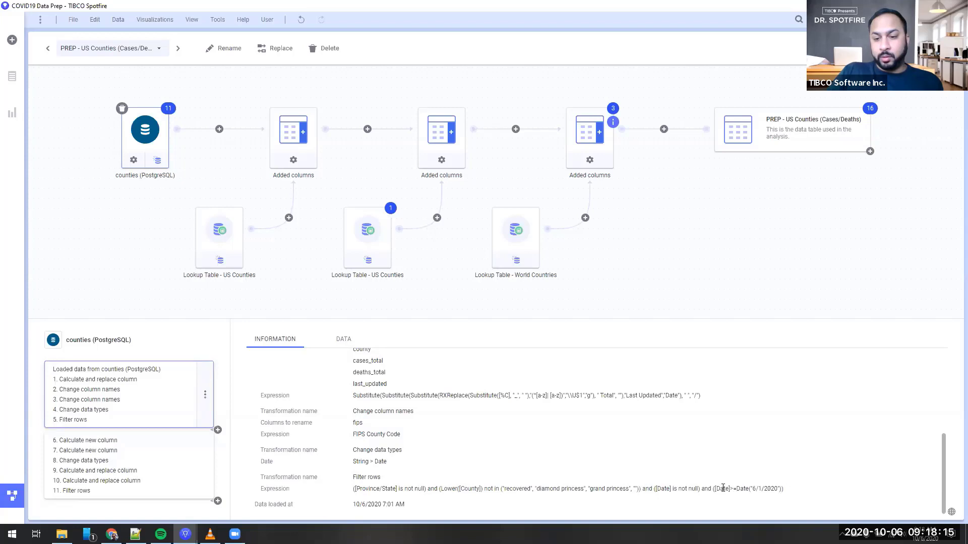
pyautogui.moveTo(716, 489); pyautogui.dragTo(781, 491)
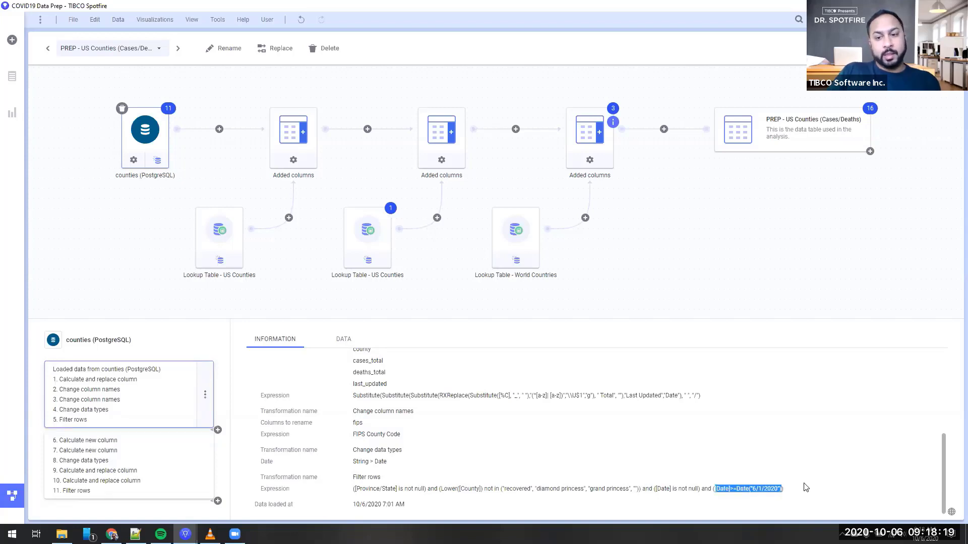
pyautogui.click(805, 488)
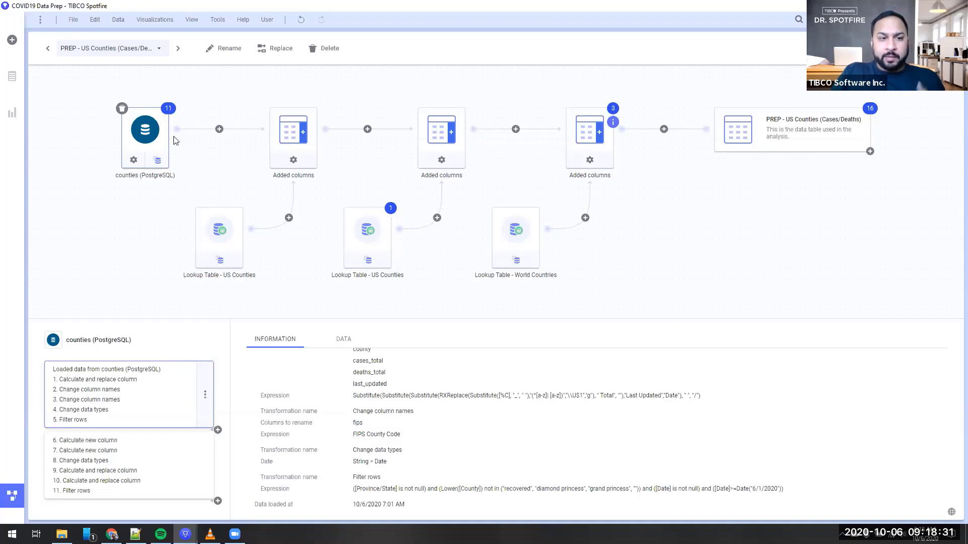
# Read the source function information of the New.Deaths.Smooth, New.Deaths.Der1, New.Deaths.Doubling and Deaths.Der1 columns in the PREP - US Counties (Cases/Deaths) table
pyautogui.click(744, 135)
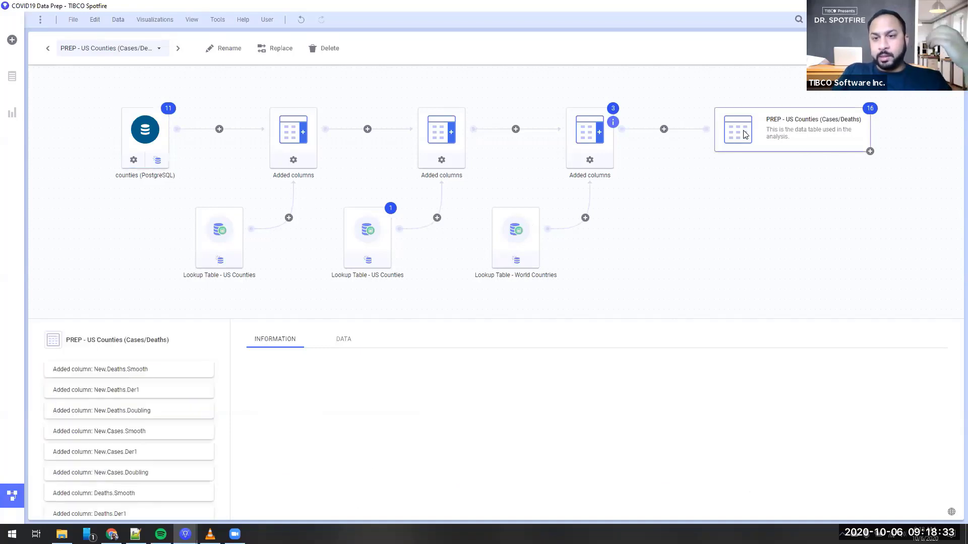
pyautogui.click(96, 367)
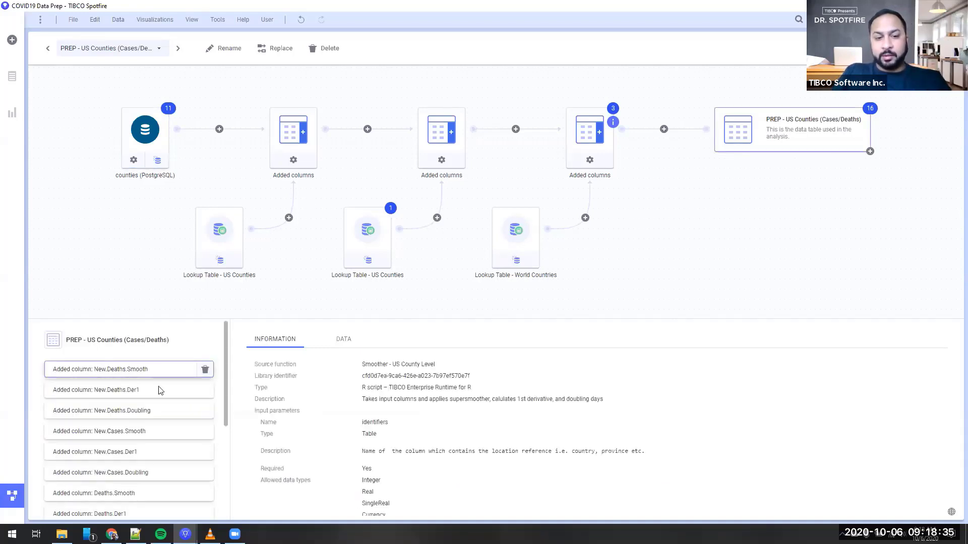
pyautogui.click(120, 391)
pyautogui.click(126, 411)
pyautogui.scroll(-2, 126, 413)
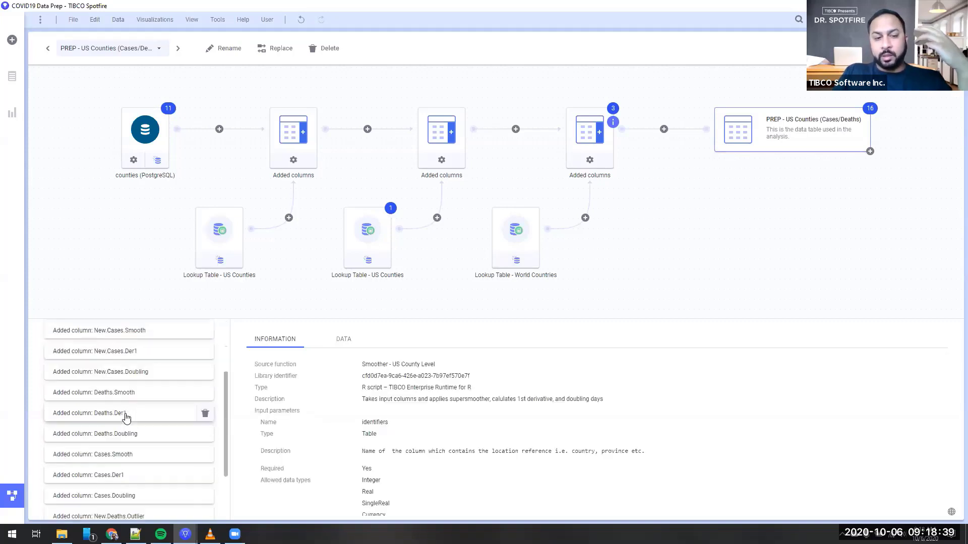
pyautogui.click(125, 413)
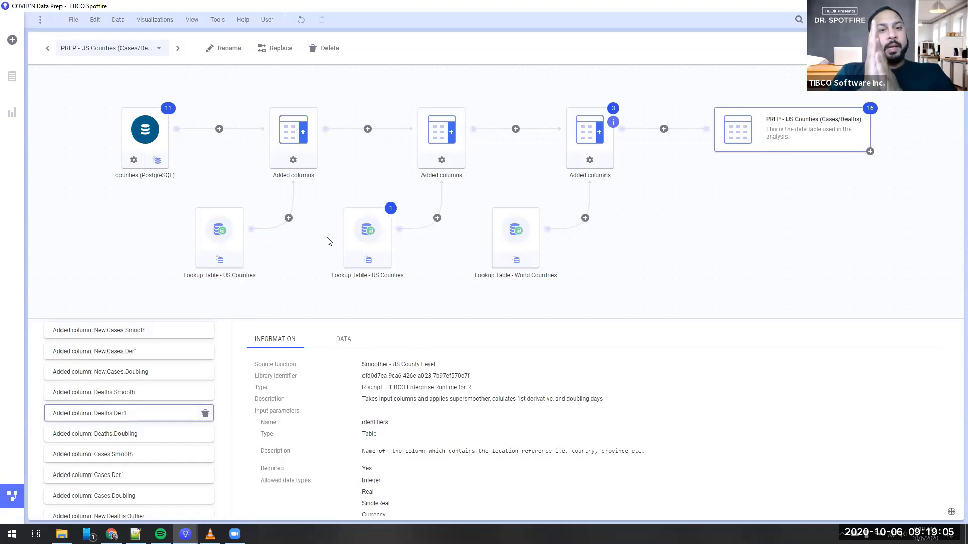
# Add a linked copy of PREP - US Counties (Cases/Deaths) to the analysis as a new data table
pyautogui.click(15, 45)
pyautogui.click(91, 108)
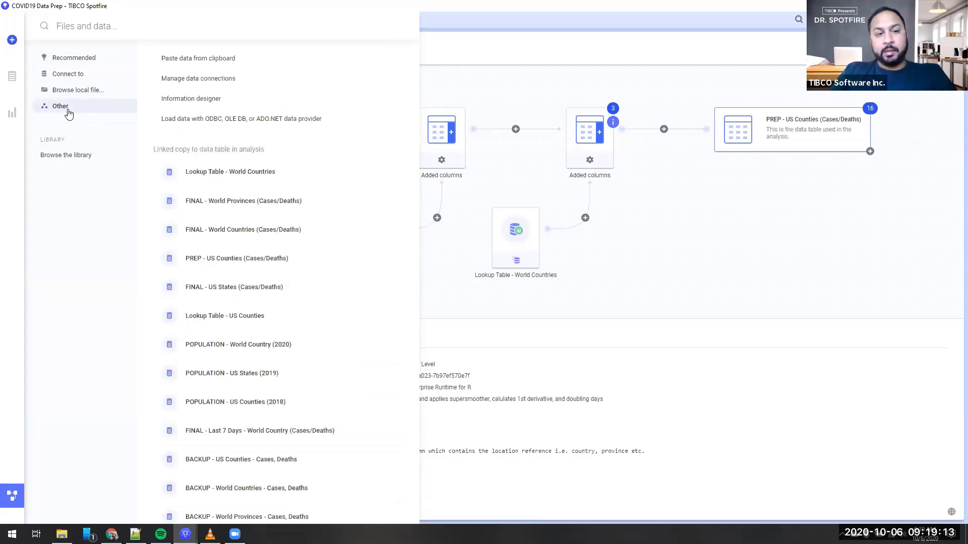
pyautogui.click(231, 259)
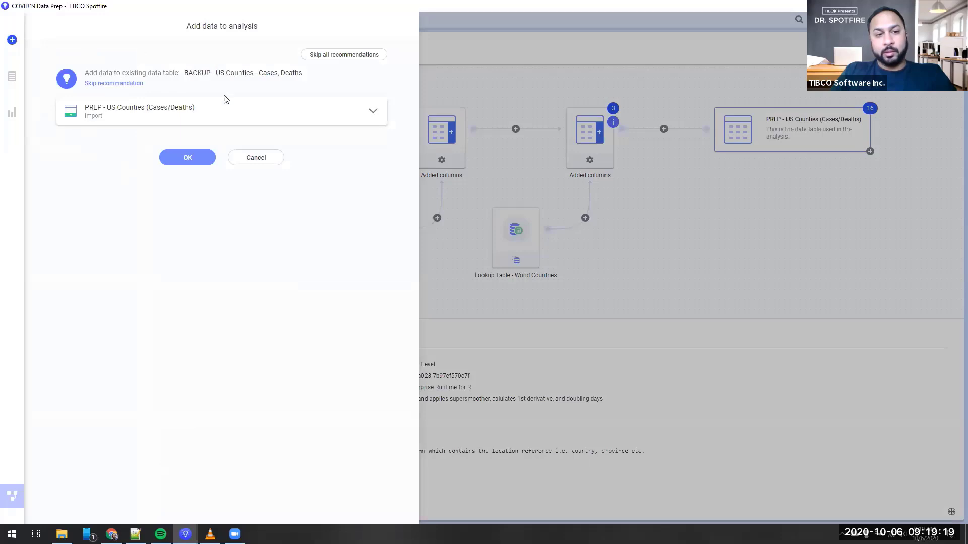
pyautogui.click(263, 119)
pyautogui.click(166, 150)
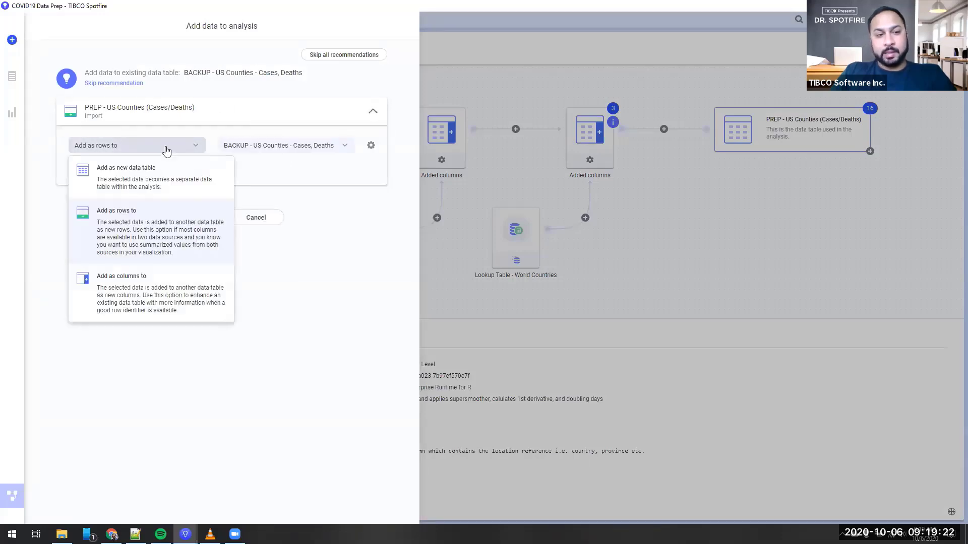
pyautogui.click(162, 174)
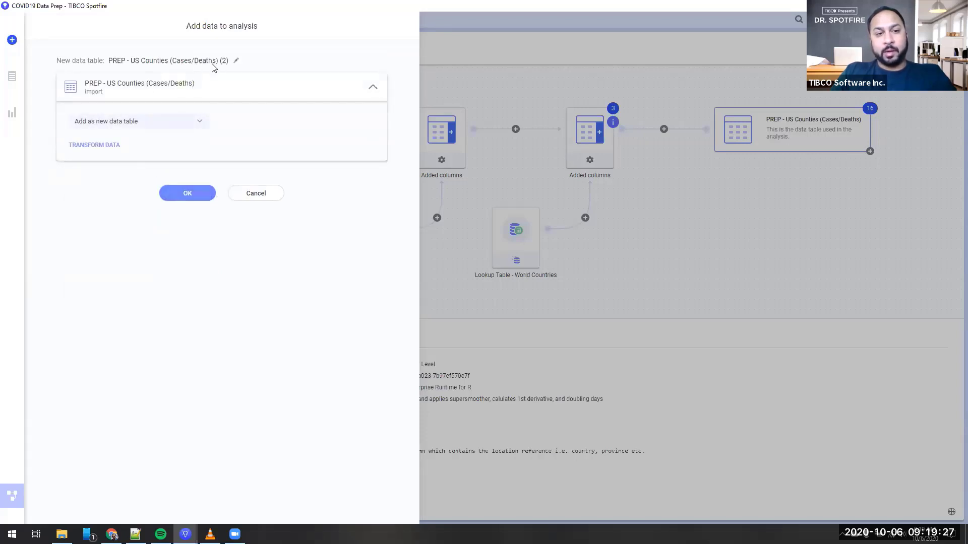
pyautogui.click(187, 196)
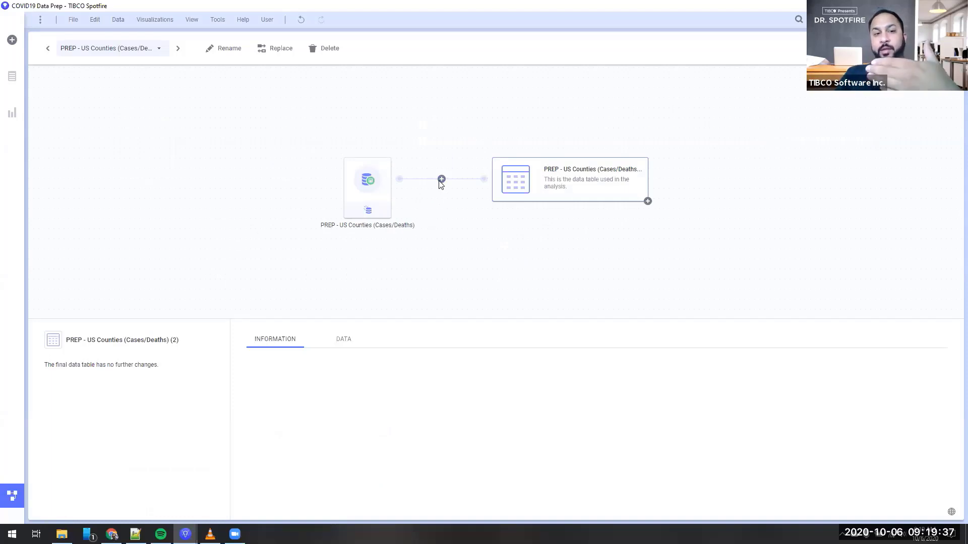
# Find the tables matching "prep" and display the data canvas of the original PREP - US Counties (Cases/Deaths) table
pyautogui.click(111, 47)
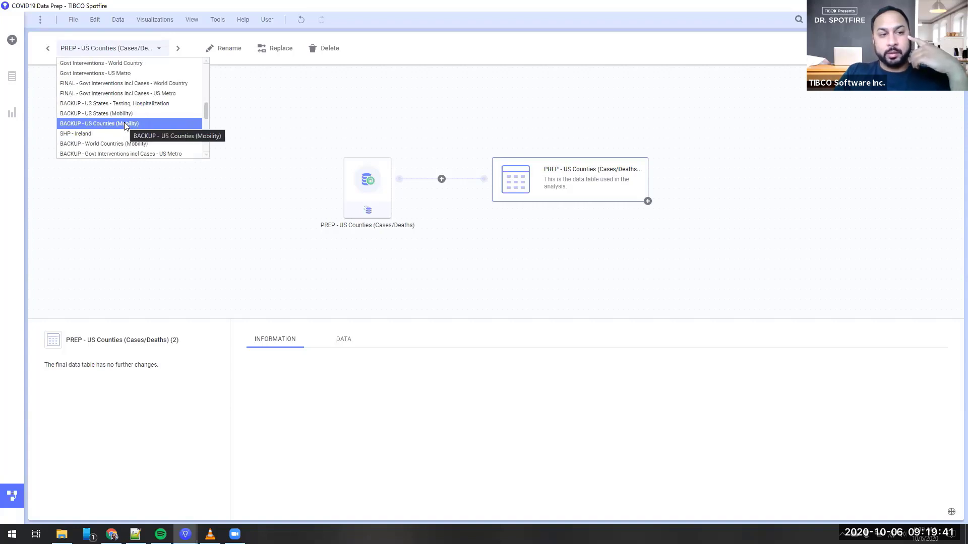
pyautogui.scroll(3, 124, 123)
pyautogui.scroll(-6, 124, 122)
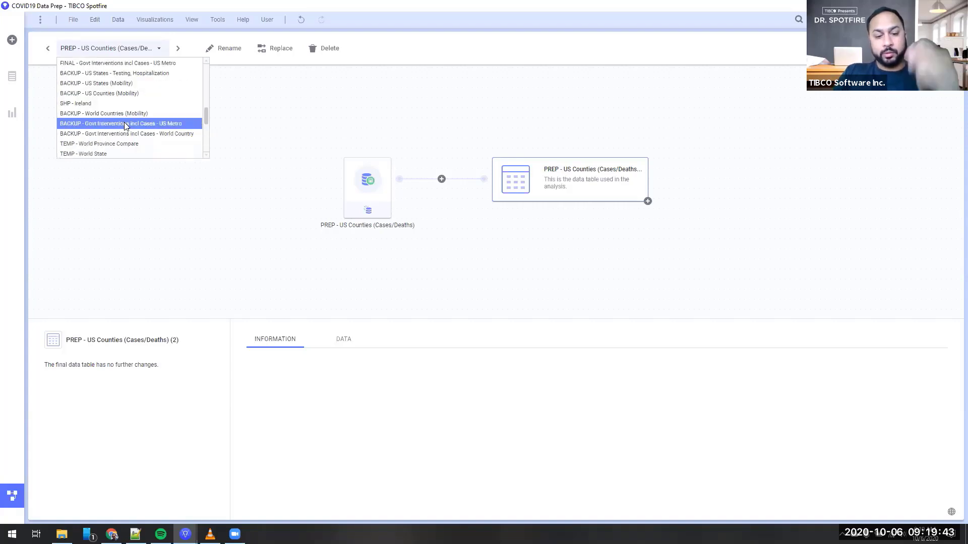
pyautogui.write('prep')
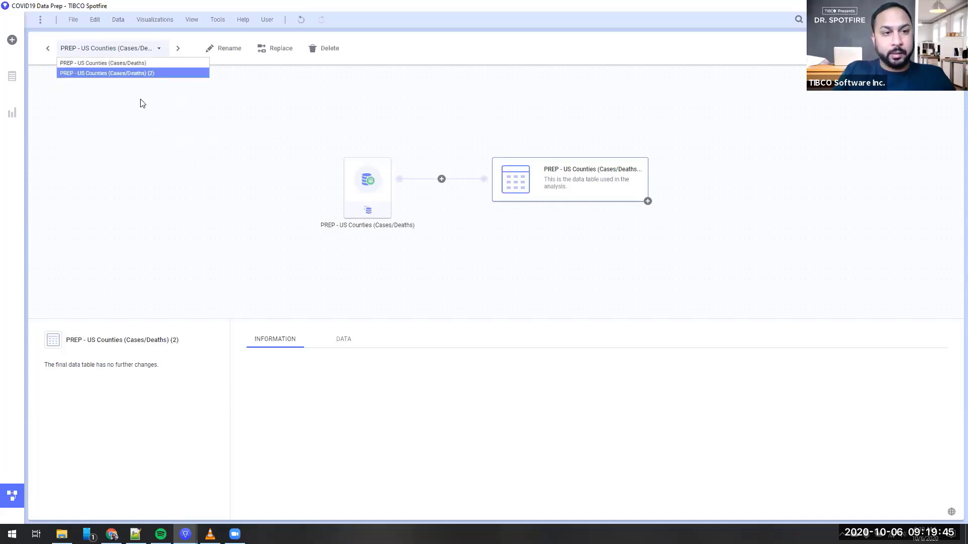
pyautogui.click(151, 63)
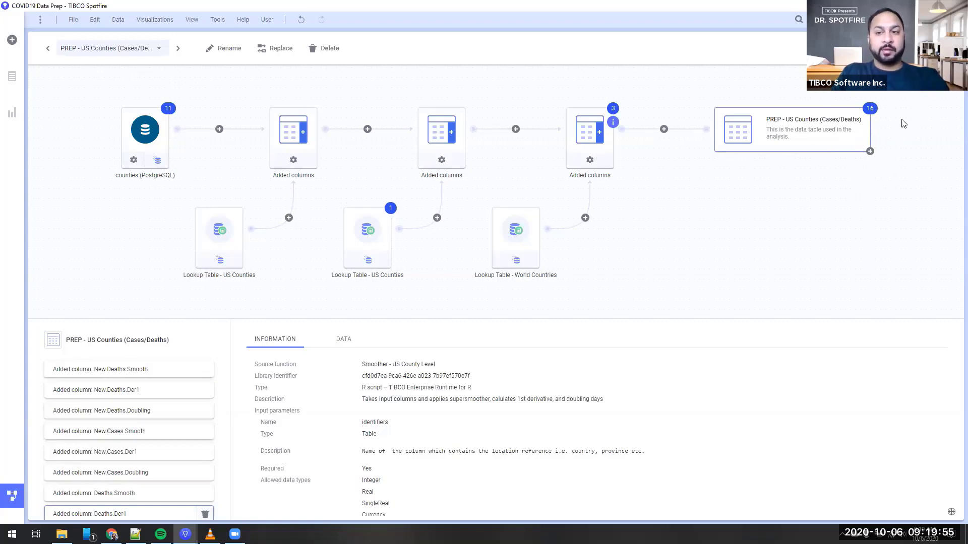
# Return to the data canvas of the linked copy, PREP - US Counties (Cases/Deaths) (2)
pyautogui.click(155, 56)
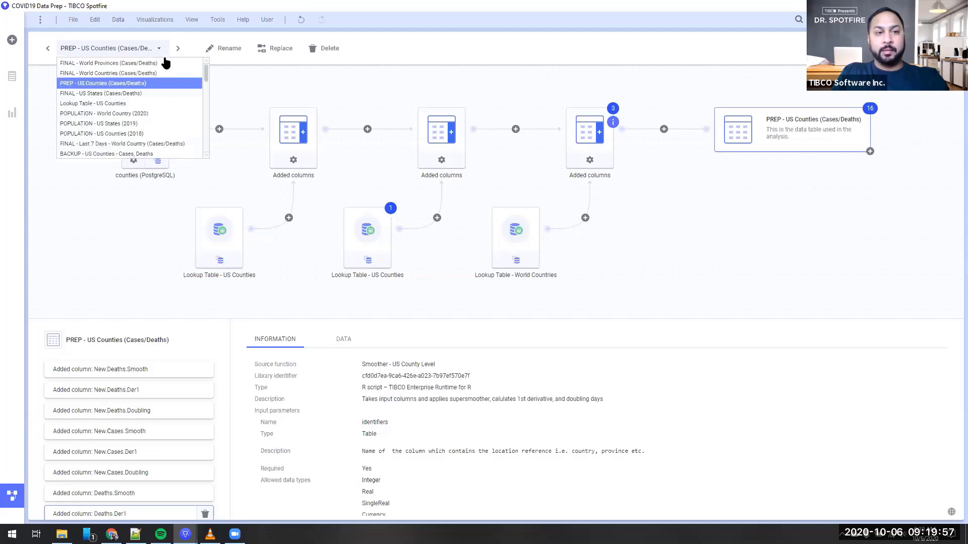
pyautogui.moveTo(203, 74); pyautogui.dragTo(195, 152)
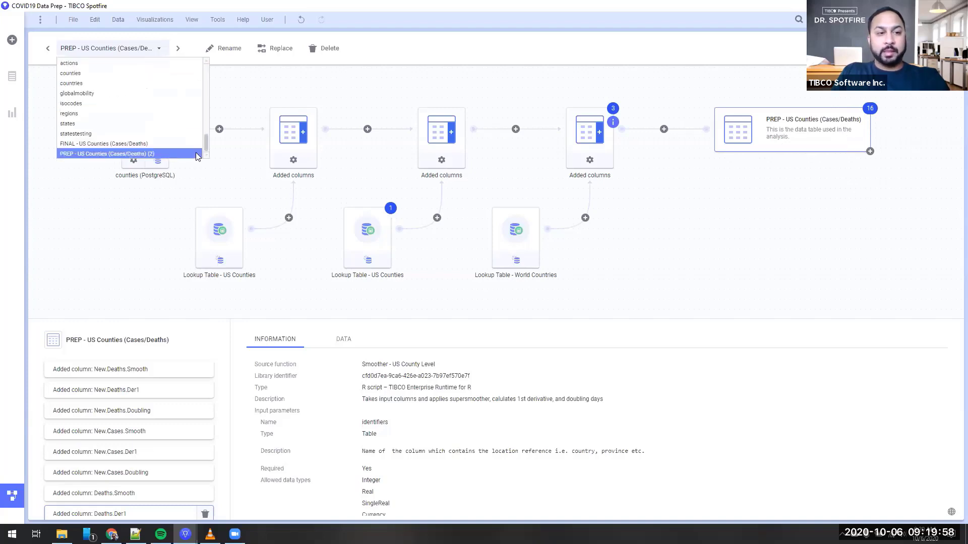
pyautogui.click(170, 154)
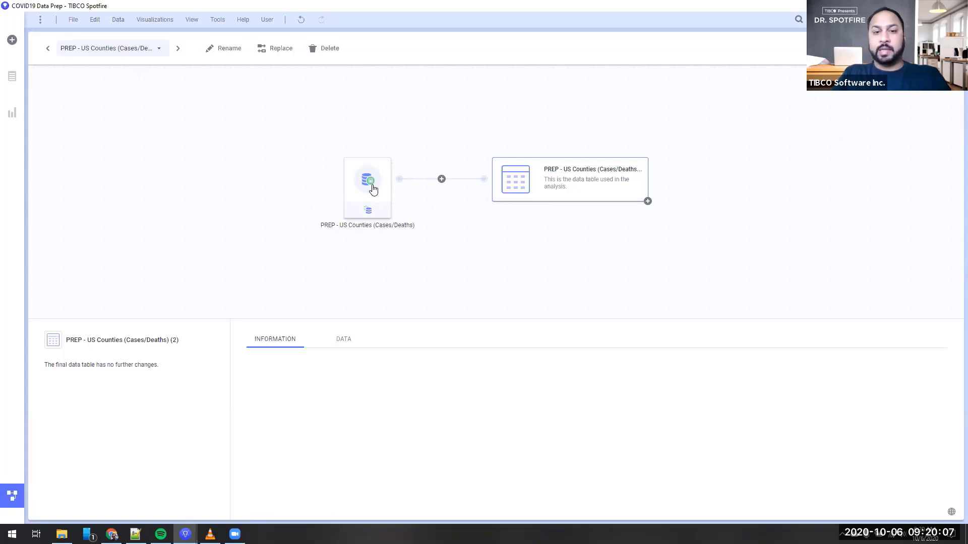
# Display the FINAL - US Counties (Cases/Deaths) table and read the source and filter information of its SBDF file and PREP source
pyautogui.click(157, 51)
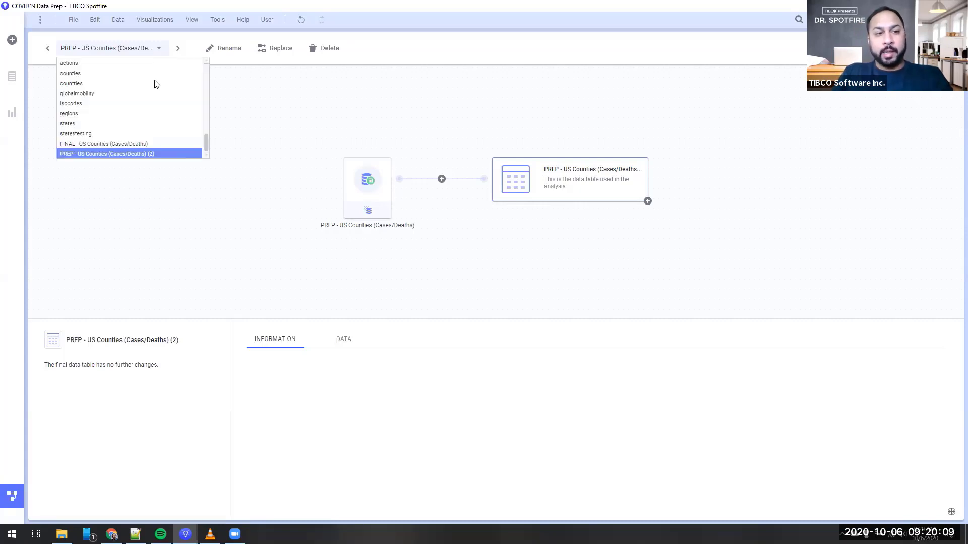
pyautogui.click(134, 143)
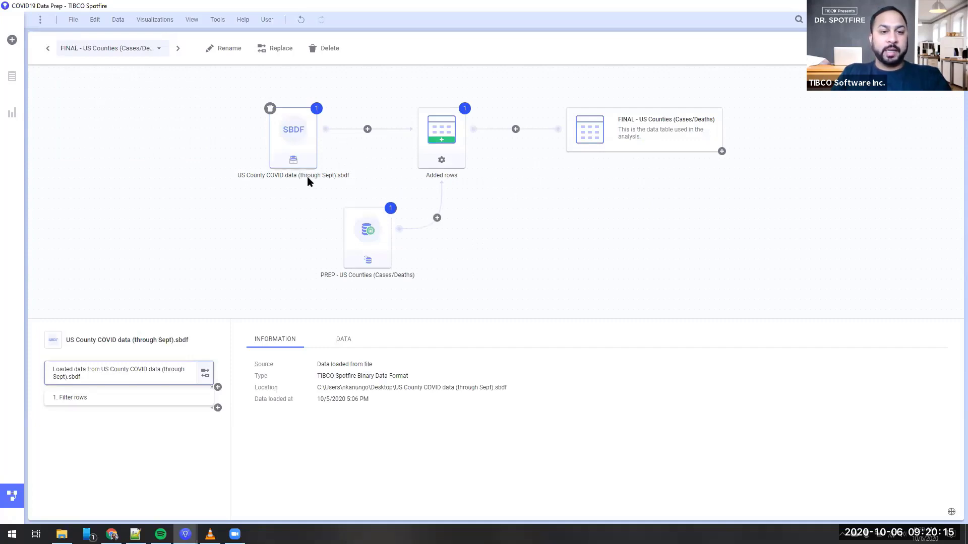
pyautogui.click(134, 401)
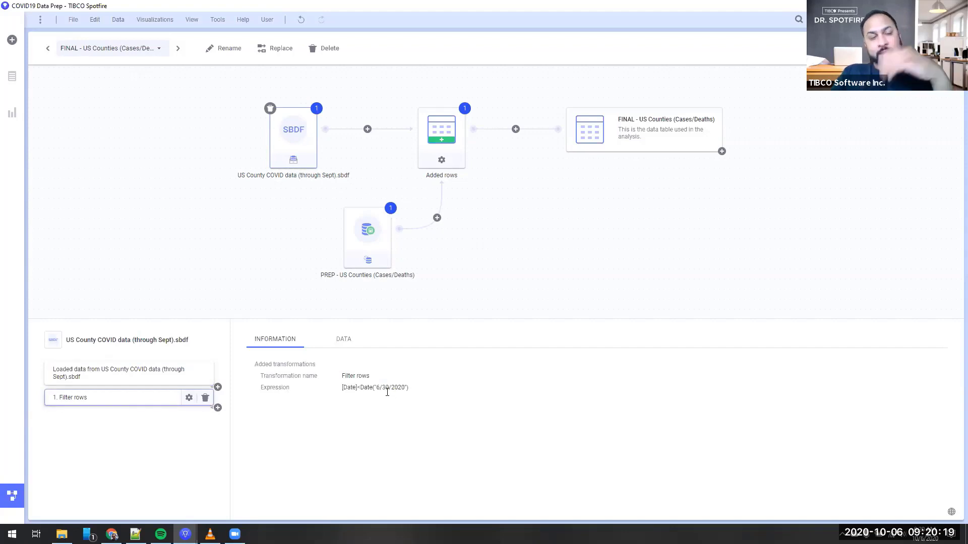
pyautogui.click(367, 240)
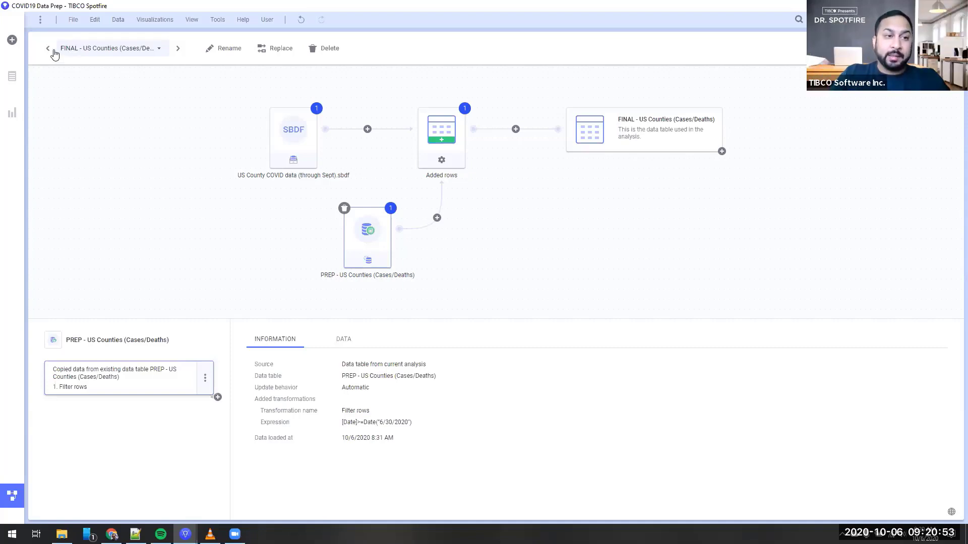
# Show the tables available as linked copies, underline that heading and sketch a circle with arrows to two boxes, then dismiss it all
pyautogui.click(15, 43)
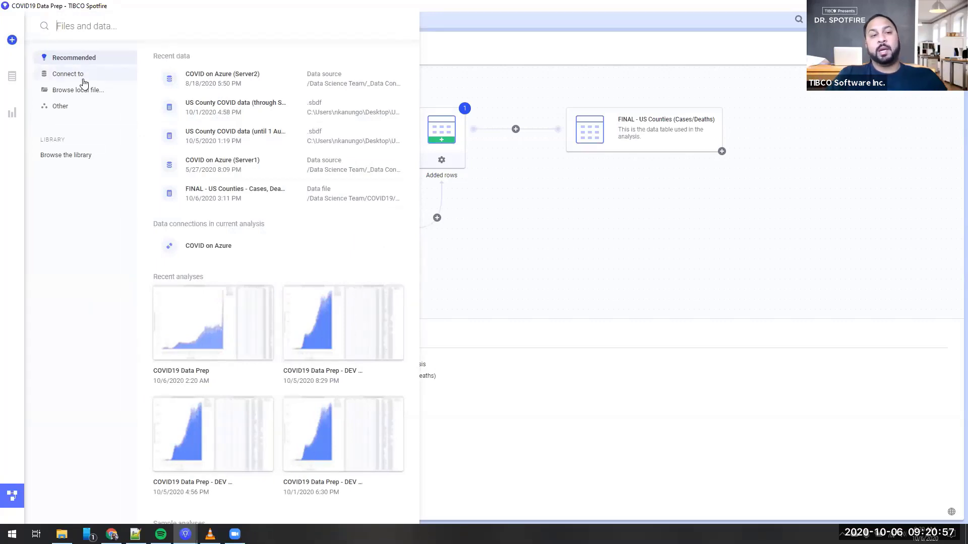
pyautogui.click(128, 110)
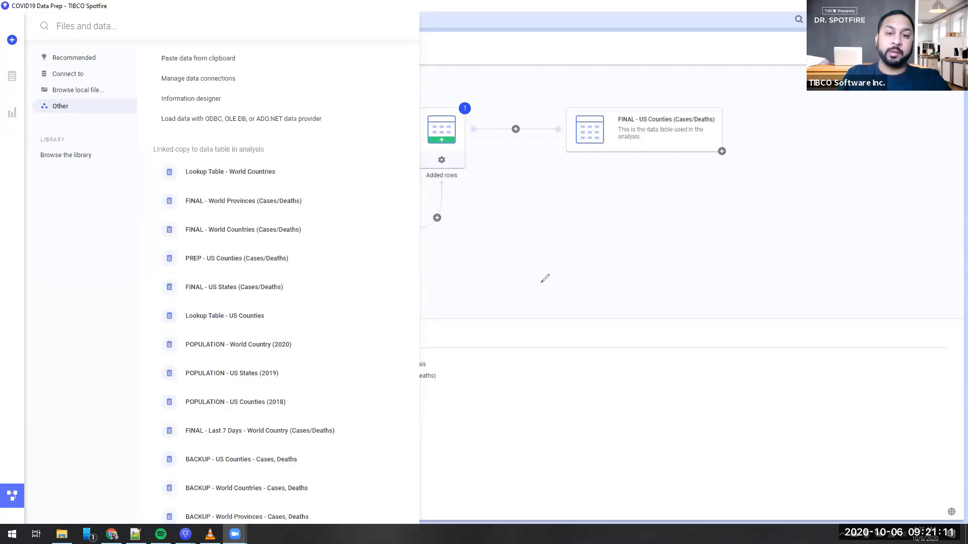
pyautogui.moveTo(529, 238)
pyautogui.mouseDown()
pyautogui.moveTo(500, 257)
pyautogui.moveTo(545, 247)
pyautogui.moveTo(528, 242)
pyautogui.mouseUp()
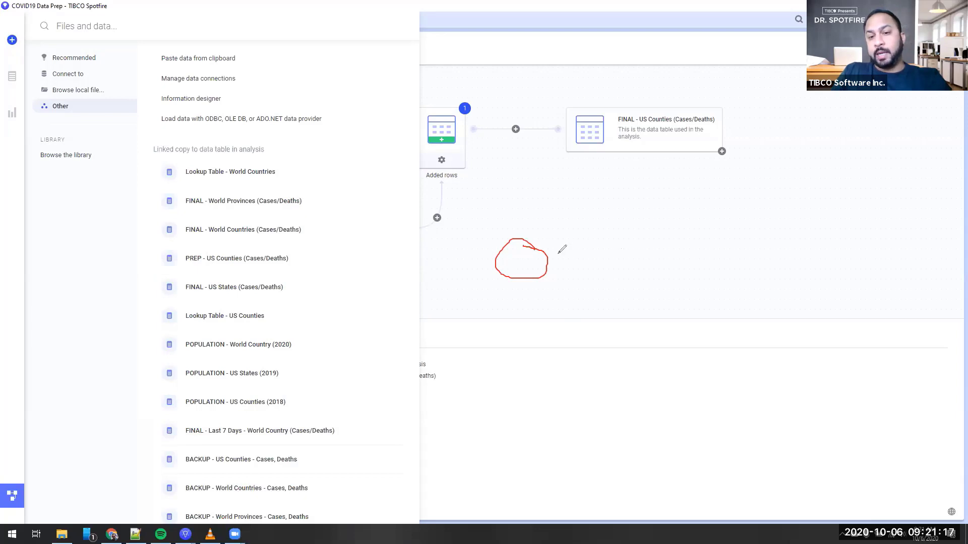
pyautogui.moveTo(560, 251)
pyautogui.mouseDown()
pyautogui.moveTo(642, 197)
pyautogui.moveTo(657, 206)
pyautogui.mouseUp()
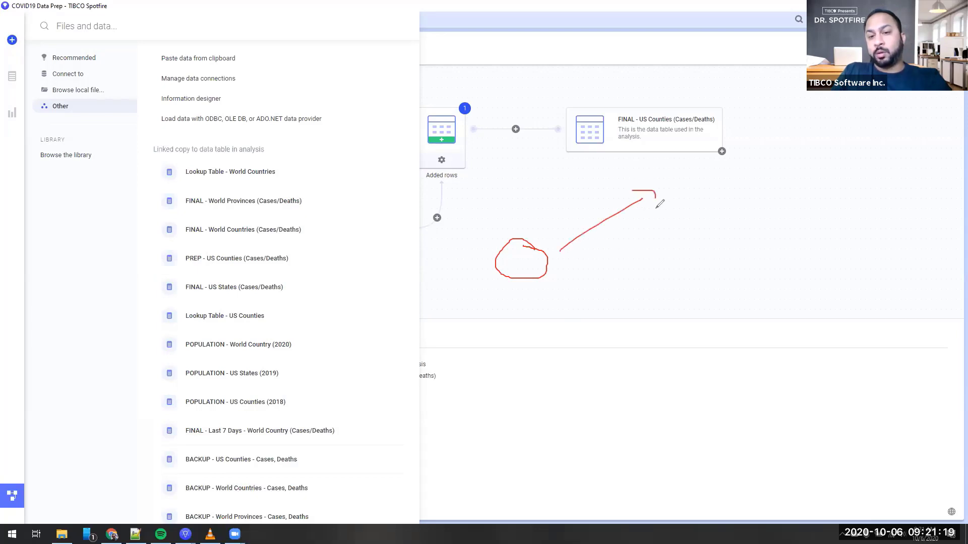
pyautogui.moveTo(155, 161); pyautogui.dragTo(283, 147)
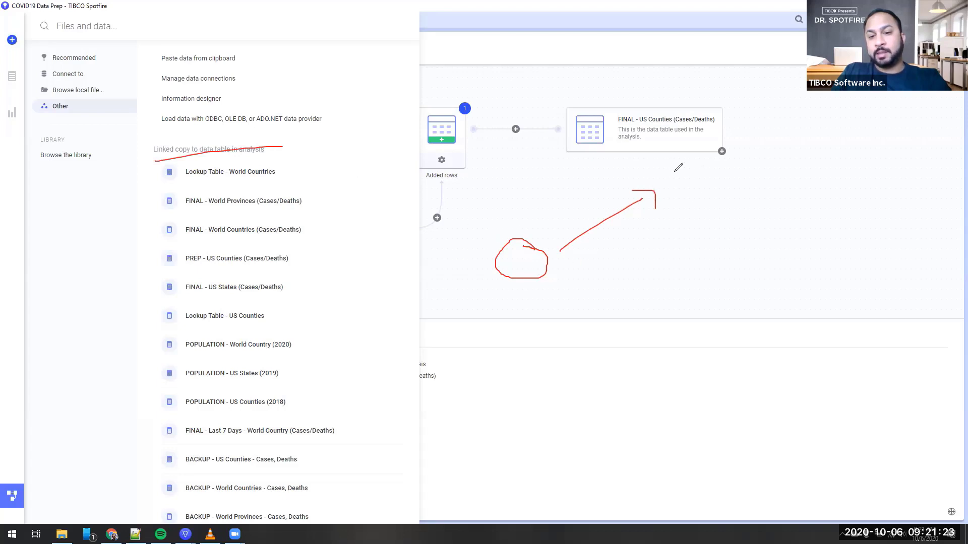
pyautogui.moveTo(670, 178)
pyautogui.mouseDown()
pyautogui.moveTo(724, 208)
pyautogui.moveTo(860, 204)
pyautogui.moveTo(860, 176)
pyautogui.moveTo(671, 186)
pyautogui.mouseUp()
pyautogui.moveTo(854, 171); pyautogui.dragTo(859, 222)
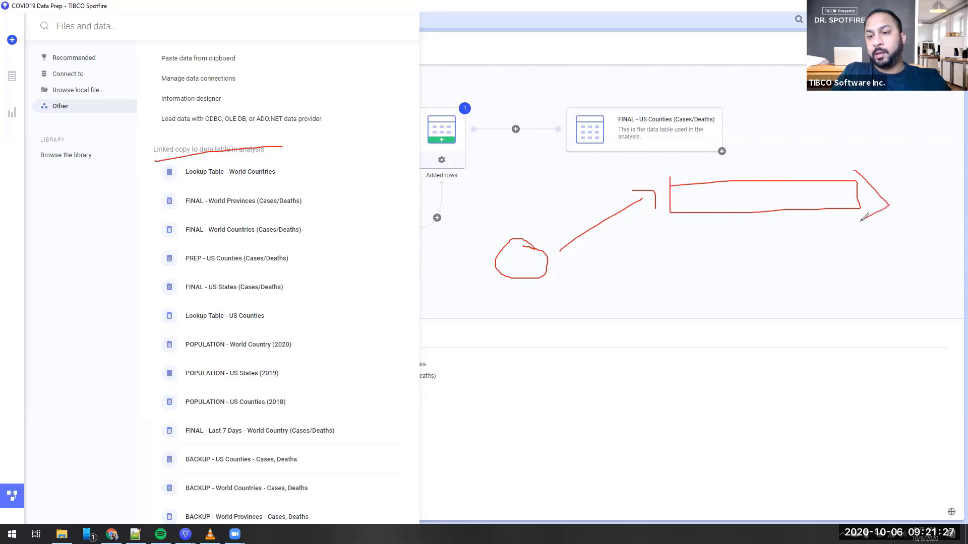
pyautogui.moveTo(577, 278)
pyautogui.mouseDown()
pyautogui.moveTo(658, 307)
pyautogui.moveTo(675, 316)
pyautogui.moveTo(665, 325)
pyautogui.moveTo(696, 325)
pyautogui.moveTo(791, 288)
pyautogui.moveTo(857, 286)
pyautogui.mouseUp()
pyautogui.moveTo(861, 328); pyautogui.dragTo(738, 327)
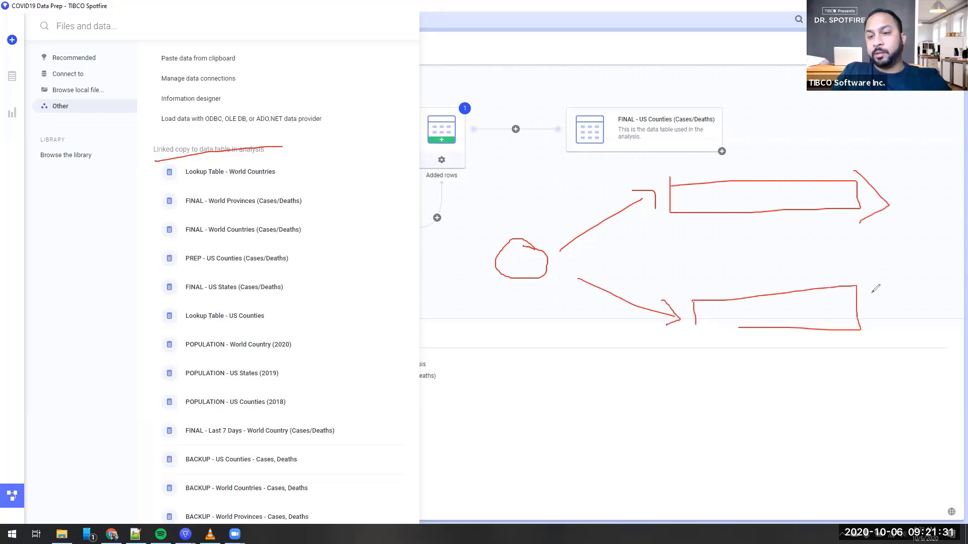
pyautogui.moveTo(866, 274)
pyautogui.mouseDown()
pyautogui.moveTo(866, 343)
pyautogui.moveTo(912, 309)
pyautogui.moveTo(862, 345)
pyautogui.mouseUp()
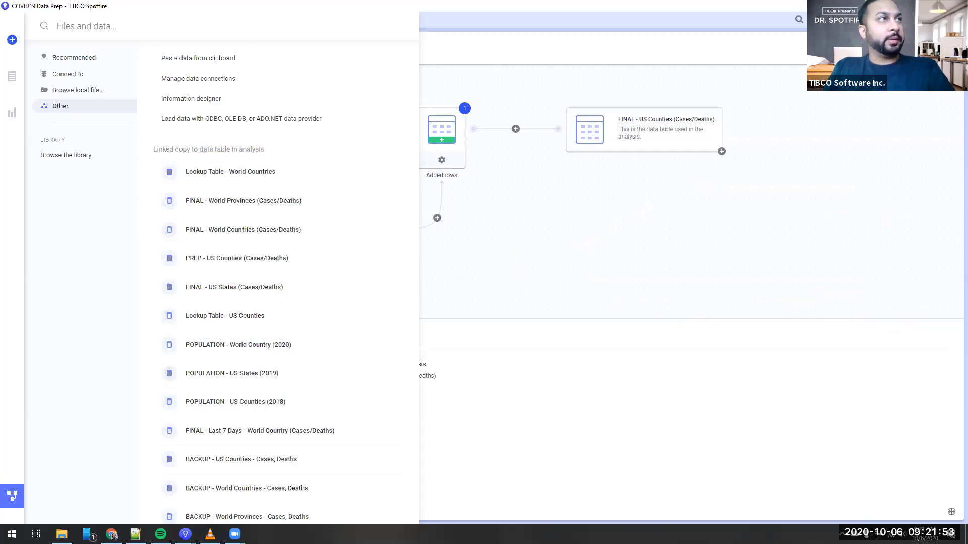
pyautogui.click(524, 364)
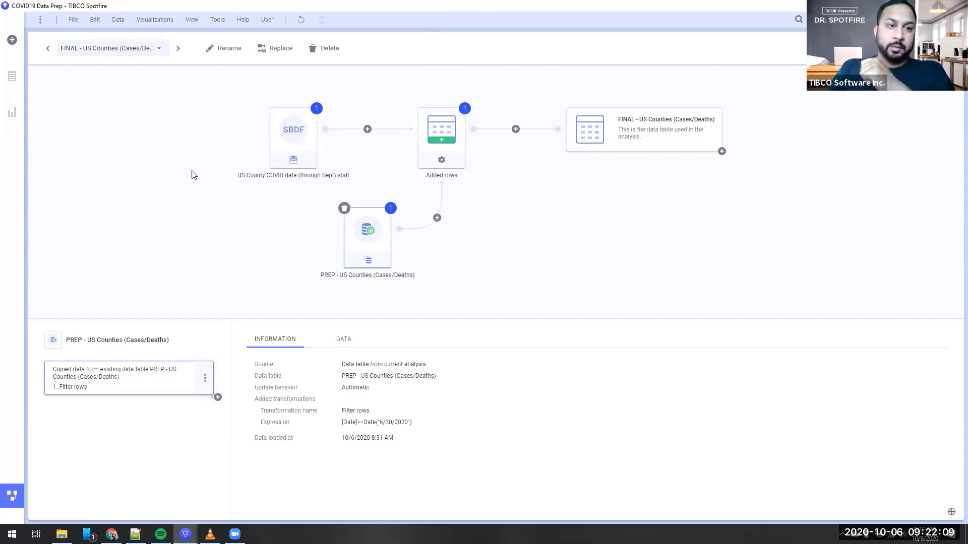
# Display the matched columns of the added rows in FINAL - US Counties (Cases/Deaths), and briefly view the data table properties
pyautogui.click(449, 146)
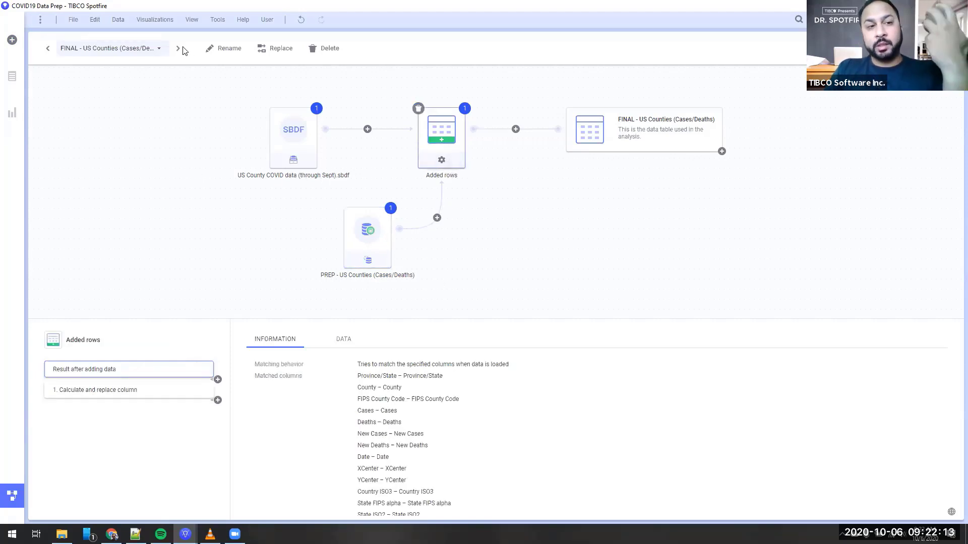
pyautogui.click(118, 21)
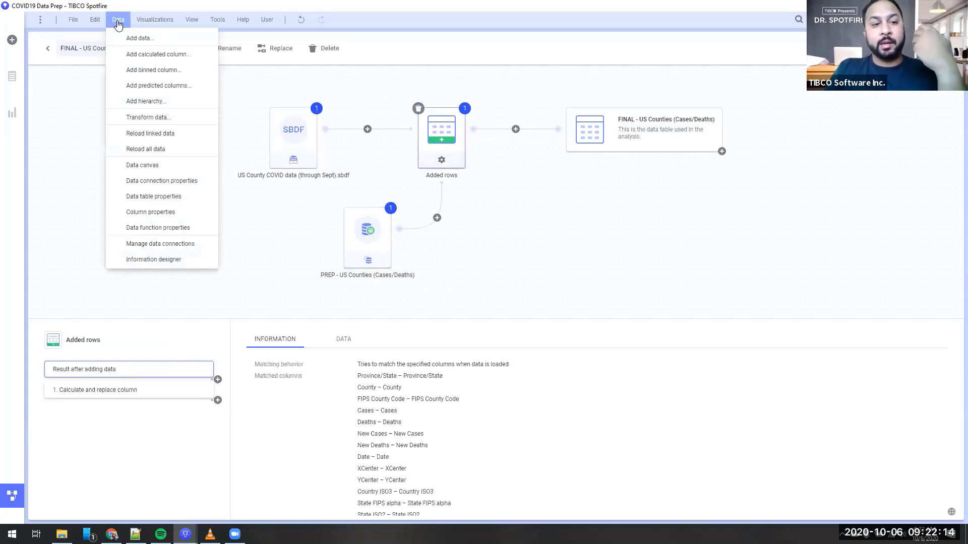
pyautogui.click(164, 198)
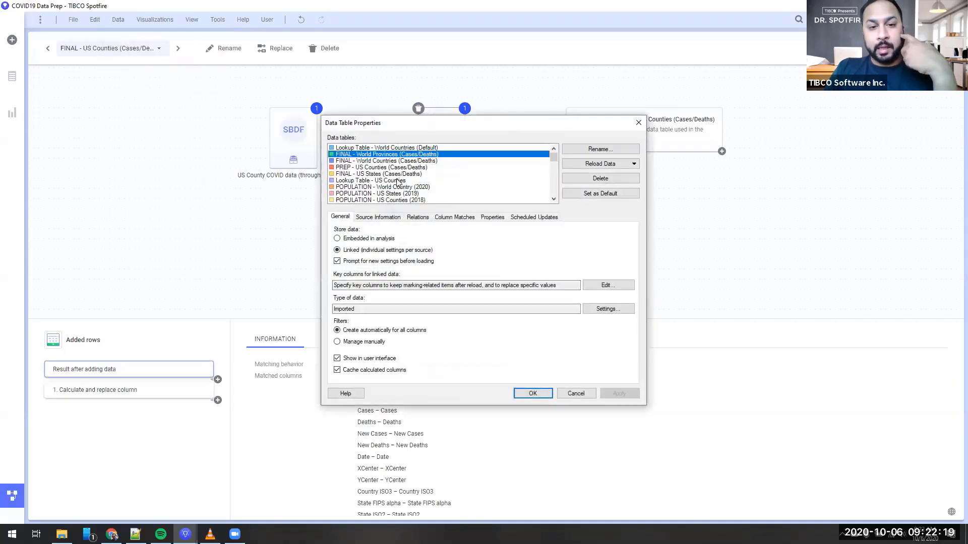
pyautogui.click(638, 123)
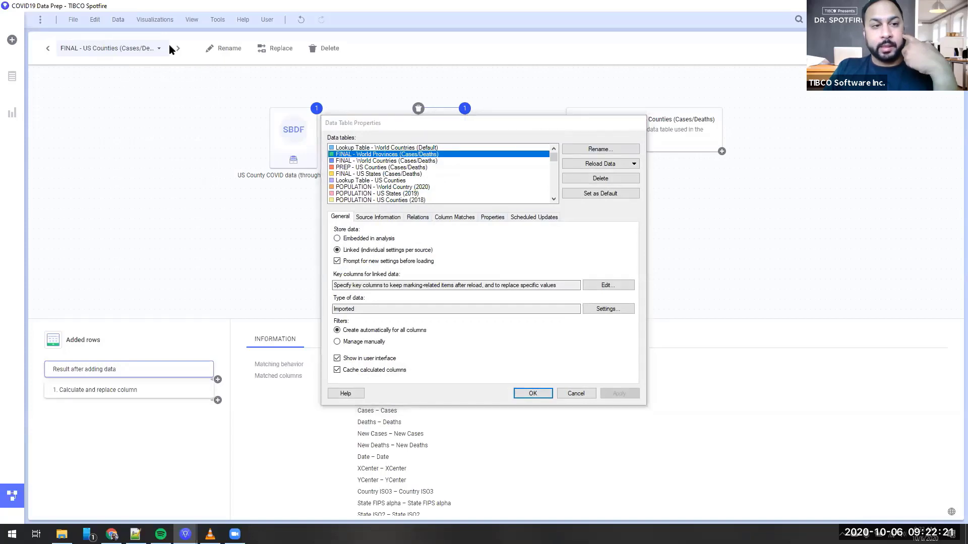
# Examine the Cases.Outlier result column in the column properties of FINAL - World Provinces (Cases/Deaths), and close them without changes
pyautogui.click(118, 19)
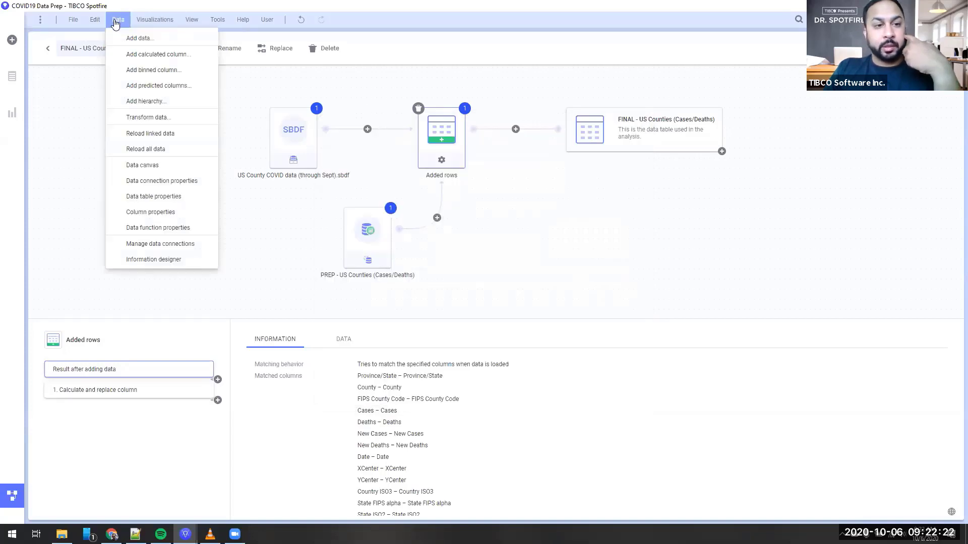
pyautogui.click(160, 211)
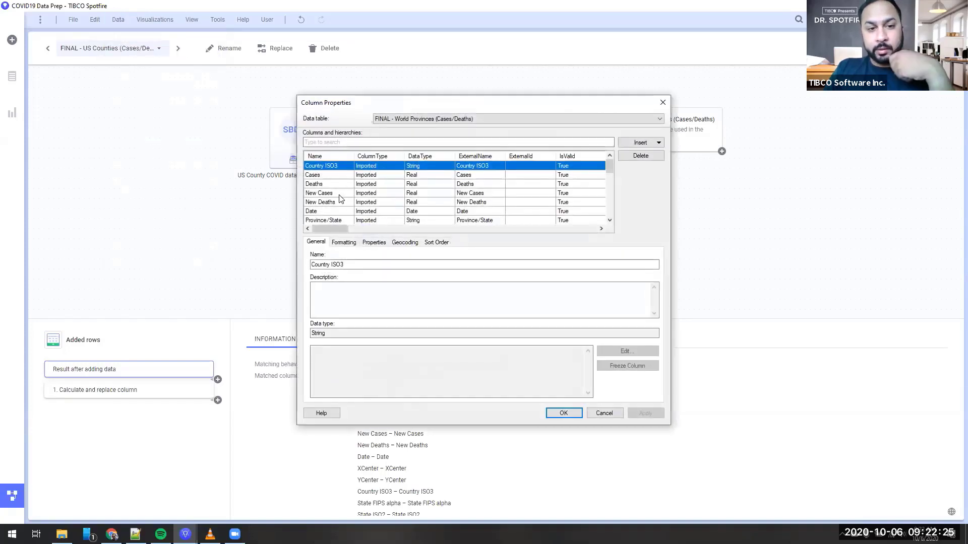
pyautogui.scroll(-10, 355, 201)
pyautogui.click(349, 212)
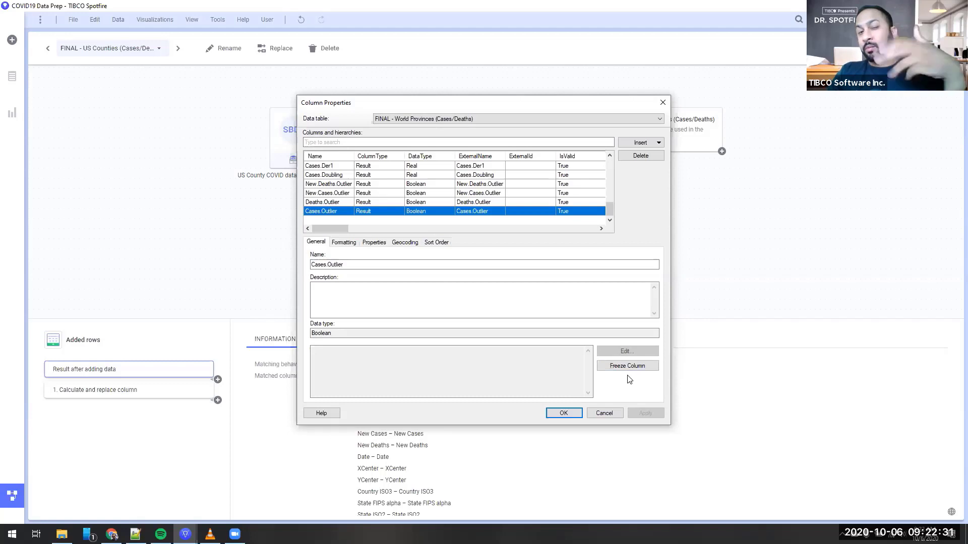
pyautogui.click(605, 413)
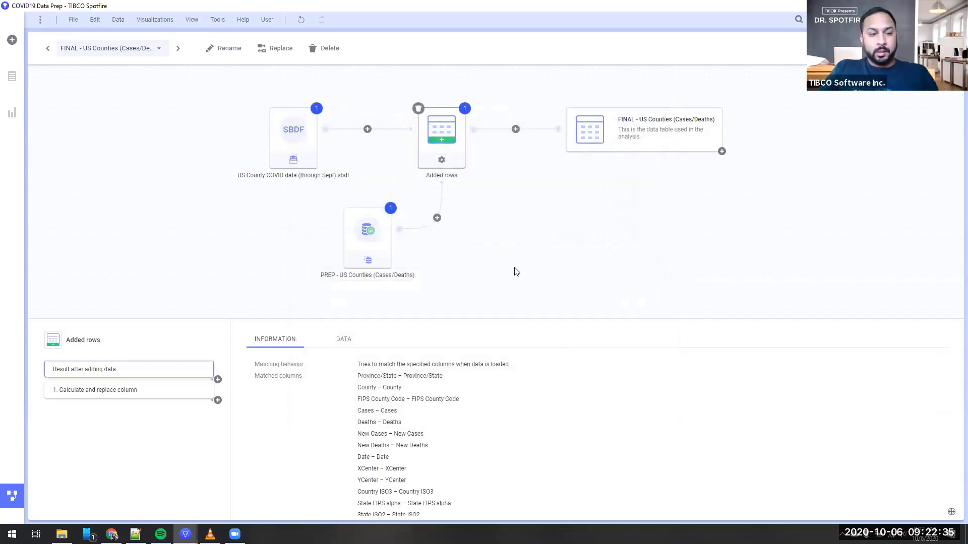
# Read the information and data loading options of the US County COVID data (through Sept).sbdf source, leaving them unchanged
pyautogui.click(301, 135)
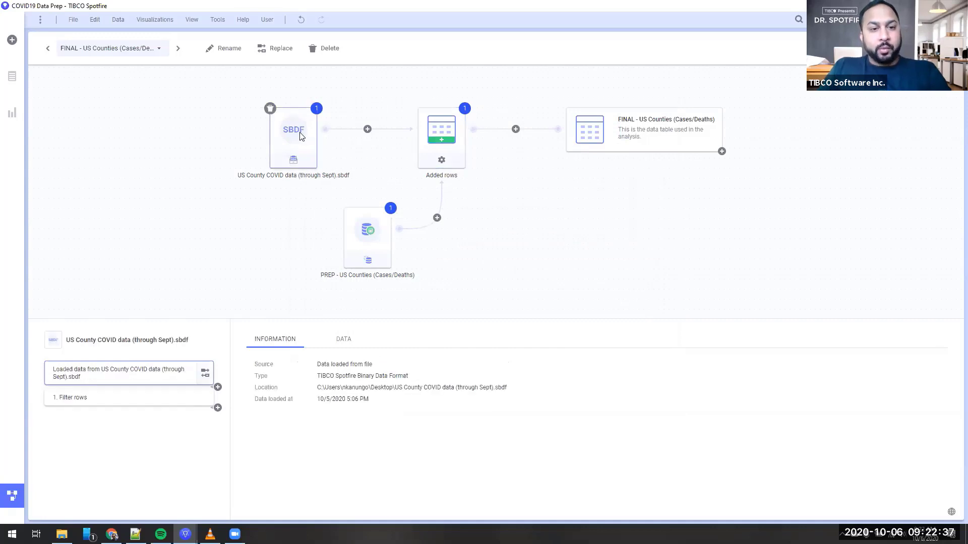
pyautogui.click(294, 161)
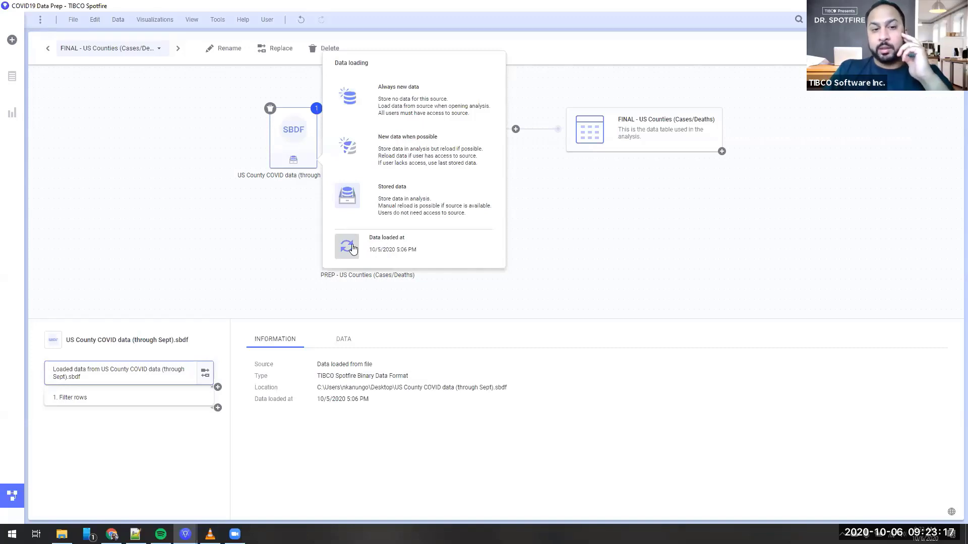
pyautogui.click(218, 203)
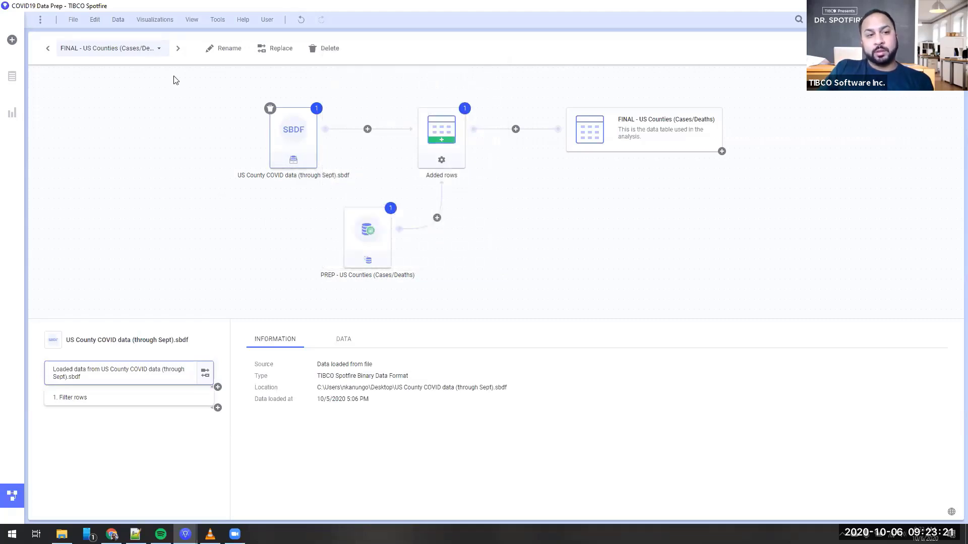
# Display the data canvas of FINAL - World Provinces (Cases/Deaths) and the information of its regions (PostgreSQL) source
pyautogui.click(124, 47)
pyautogui.scroll(5, 127, 97)
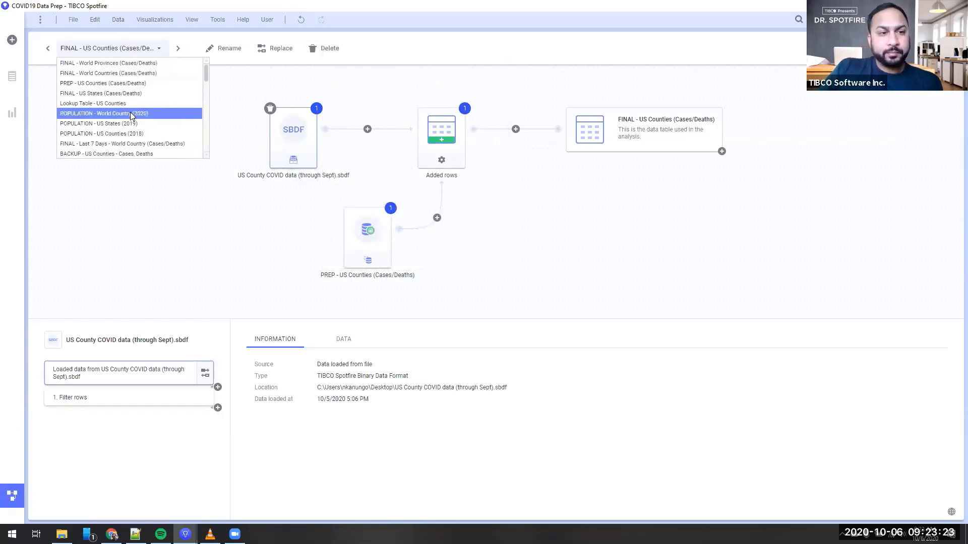
pyautogui.click(126, 63)
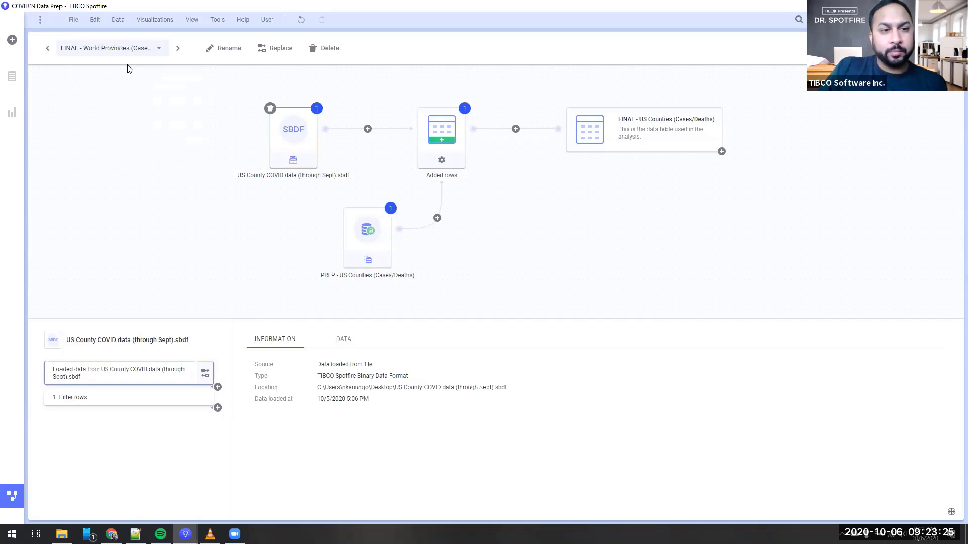
pyautogui.click(202, 156)
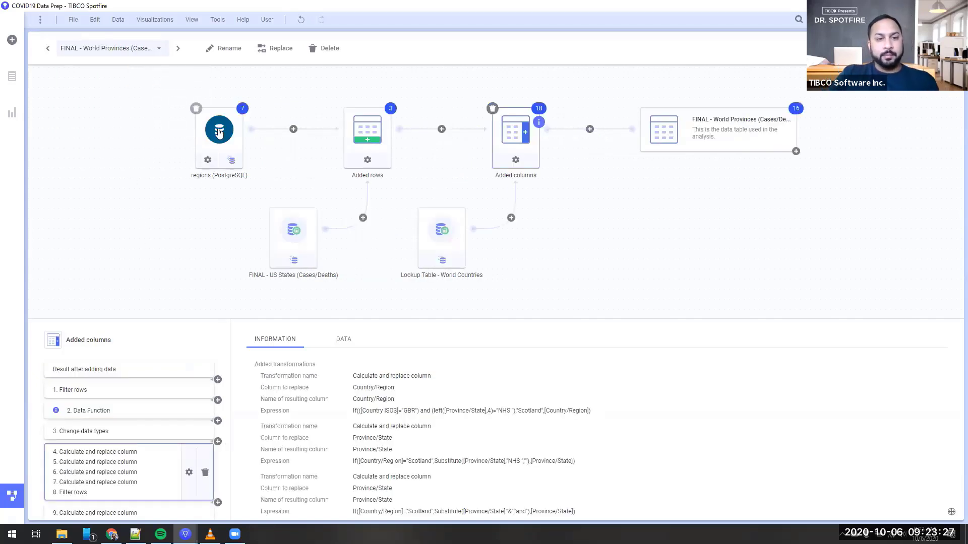
# Display PREP - US Counties (Cases/Deaths) and compare the two transformation groups of its counties (PostgreSQL) source
pyautogui.click(96, 48)
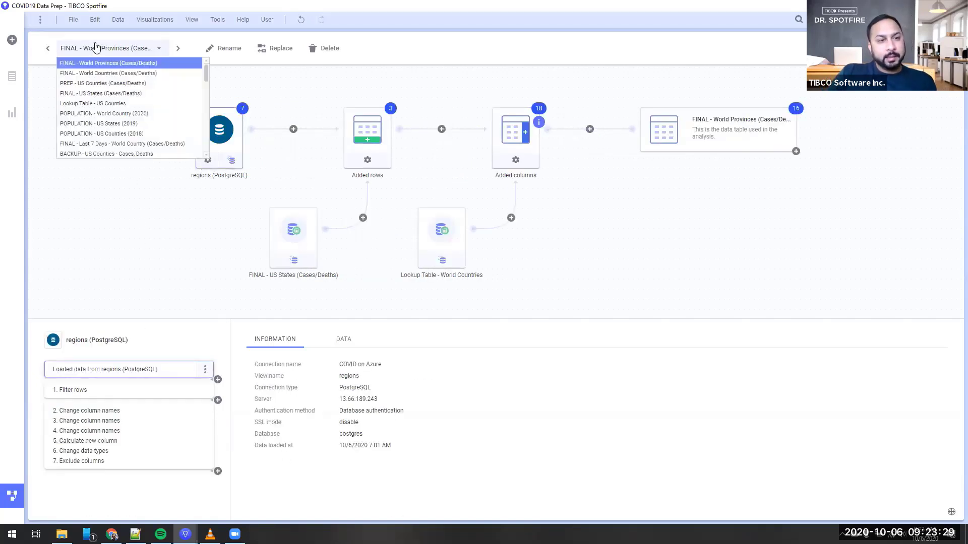
pyautogui.click(117, 86)
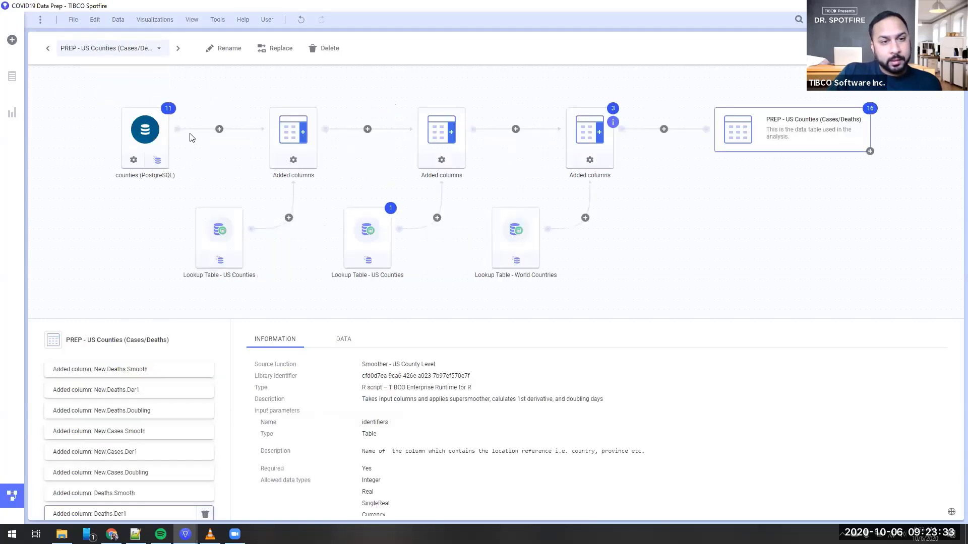
pyautogui.click(142, 137)
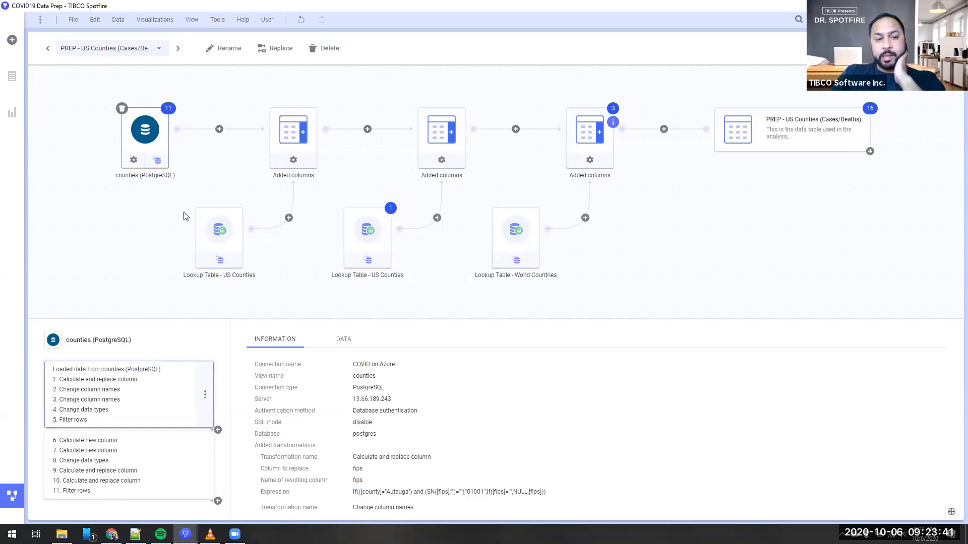
pyautogui.click(206, 395)
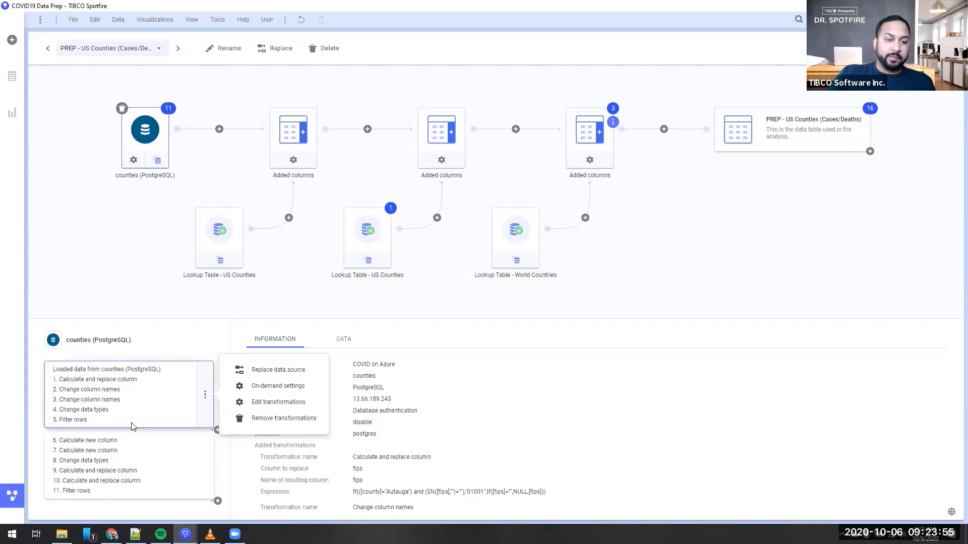
pyautogui.click(83, 452)
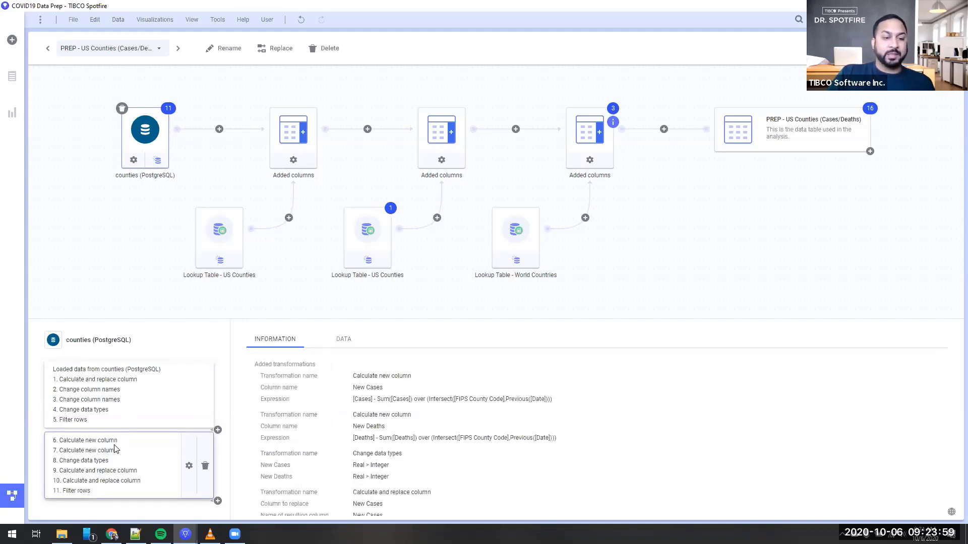
pyautogui.click(120, 422)
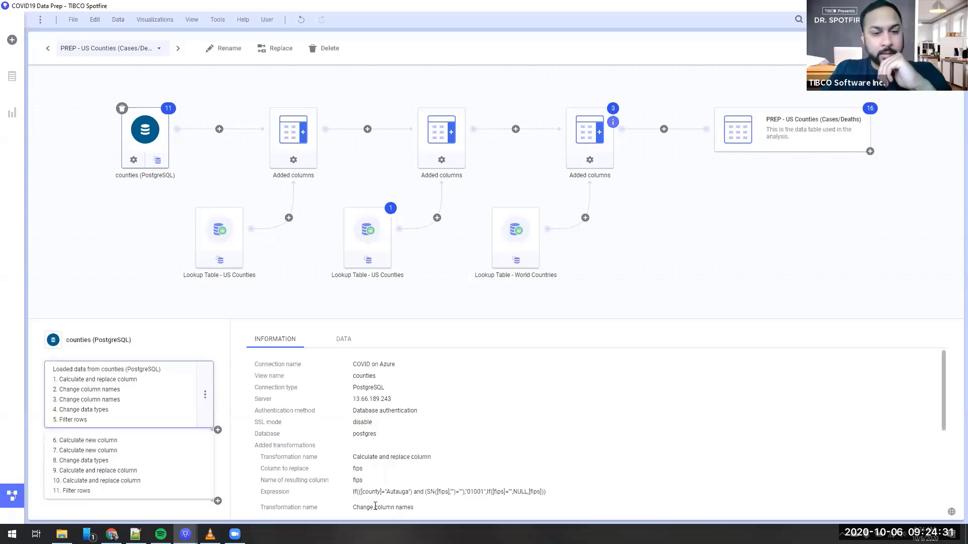
# Switch to an empty Spotfire window and open the library's PostgreSQL connection COVID on Azure (Server2)
pyautogui.moveTo(185, 534)
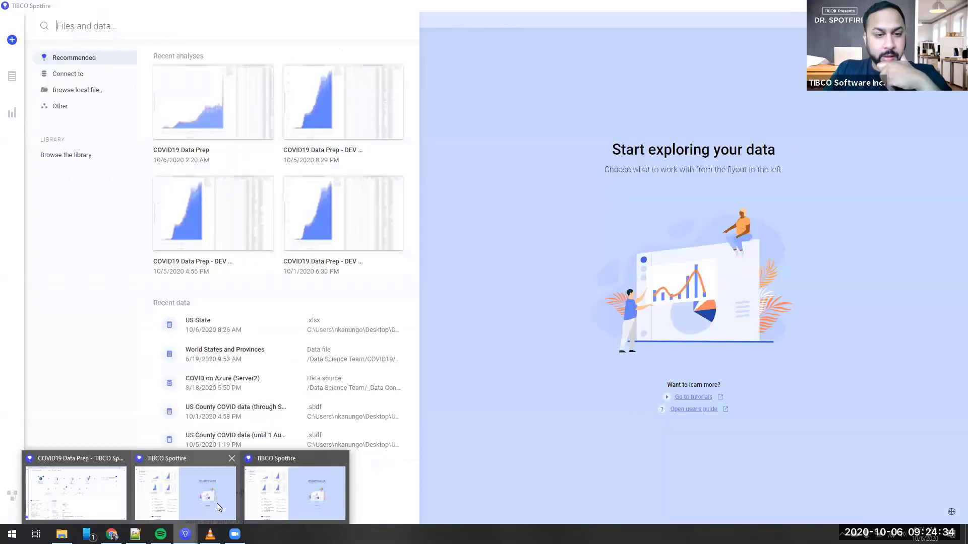
pyautogui.click(217, 503)
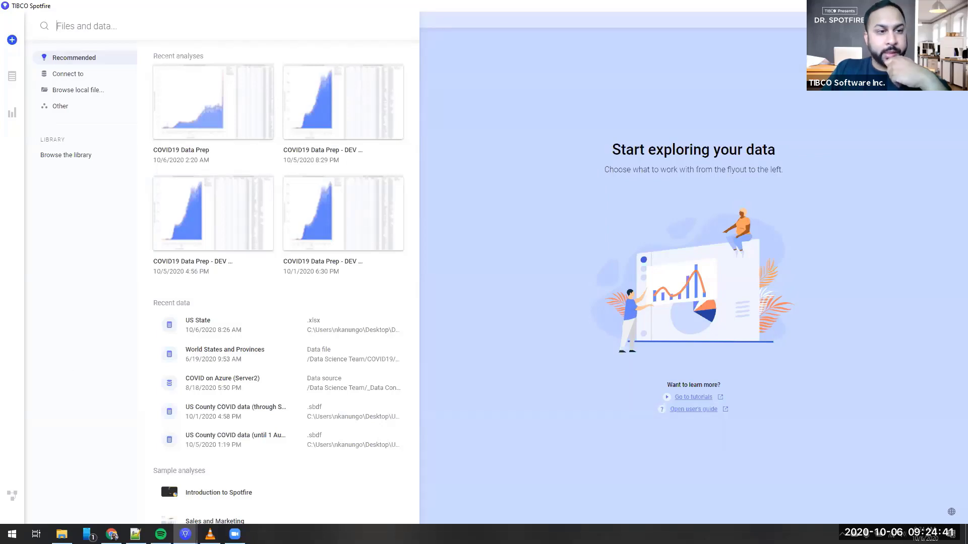
pyautogui.click(119, 78)
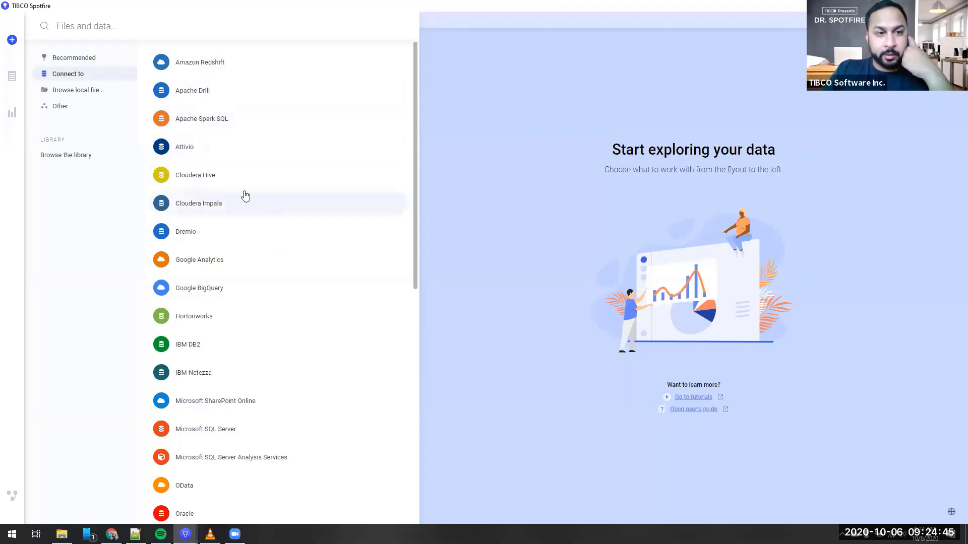
pyautogui.scroll(-9, 250, 231)
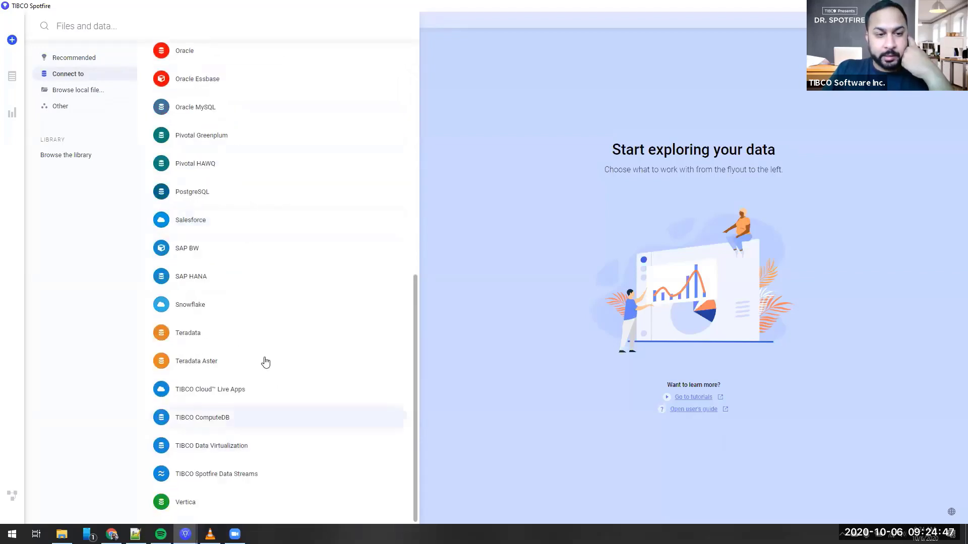
pyautogui.click(222, 199)
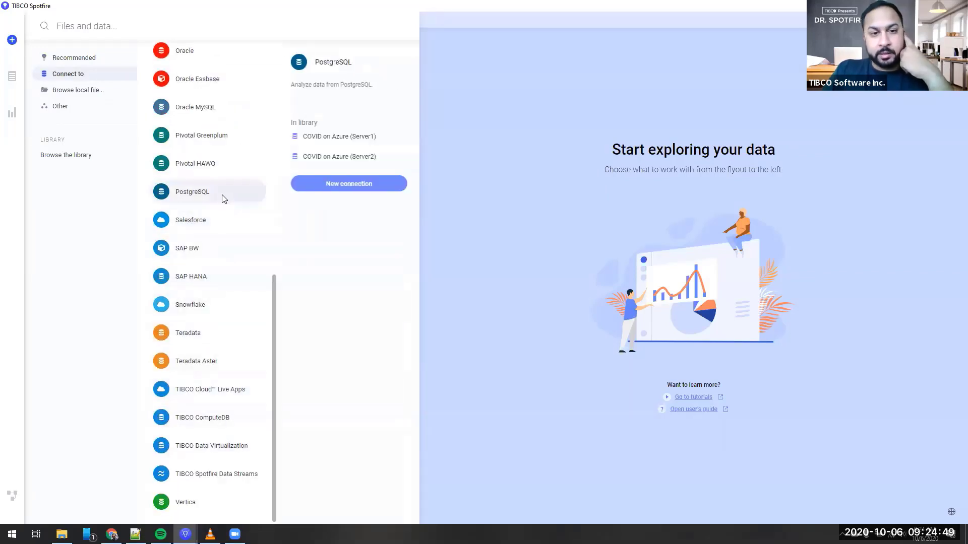
pyautogui.click(343, 159)
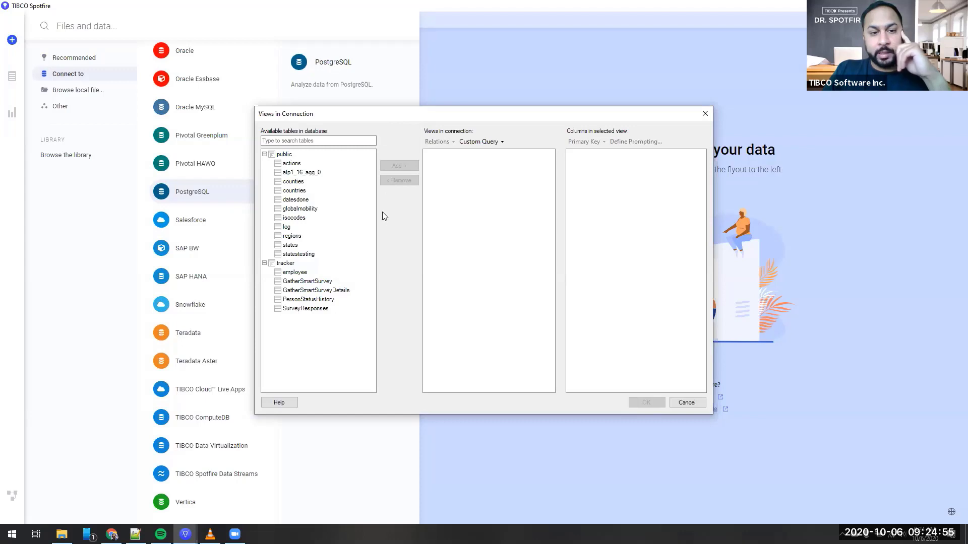
# Add the counties and regions tables from the public schema as views in the connection and accept the selection
pyautogui.click(296, 182)
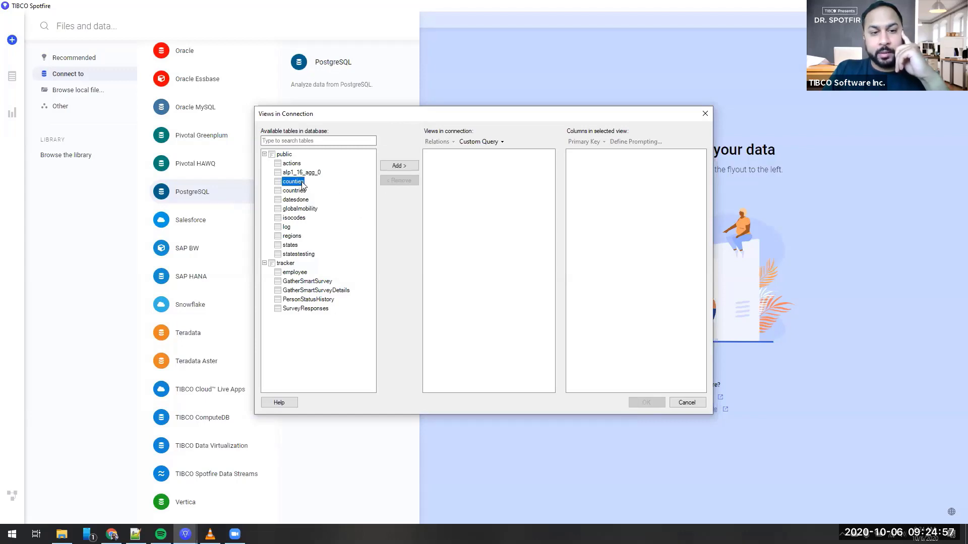
pyautogui.click(399, 166)
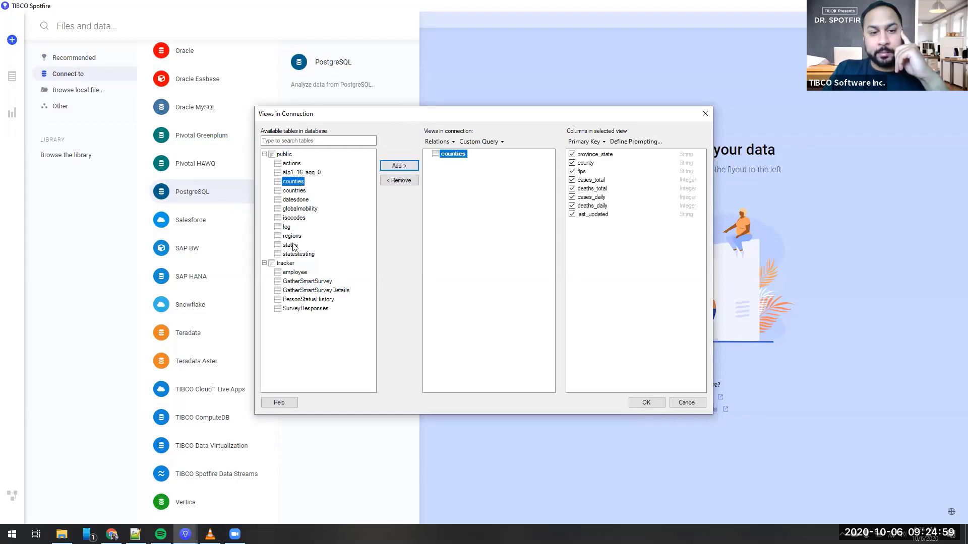
pyautogui.click(292, 236)
pyautogui.click(399, 166)
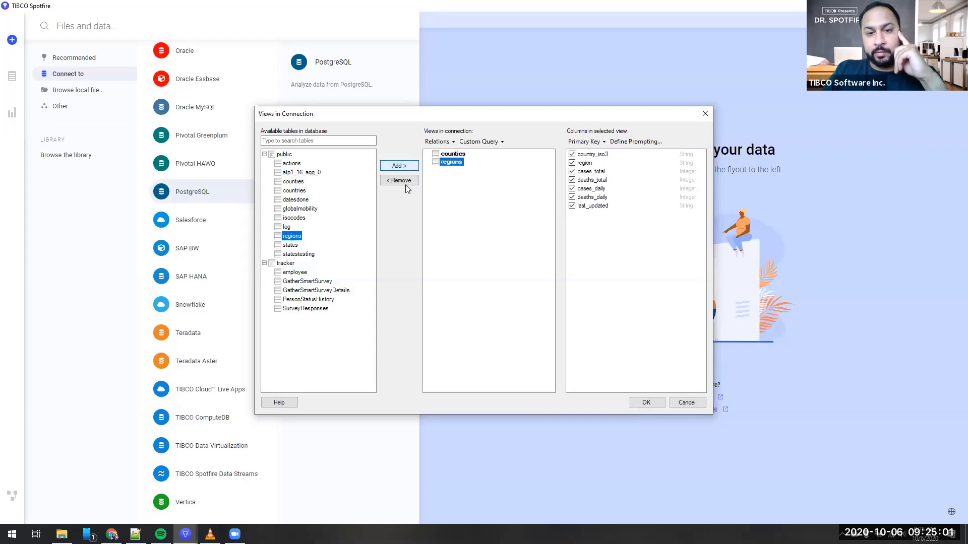
pyautogui.click(646, 402)
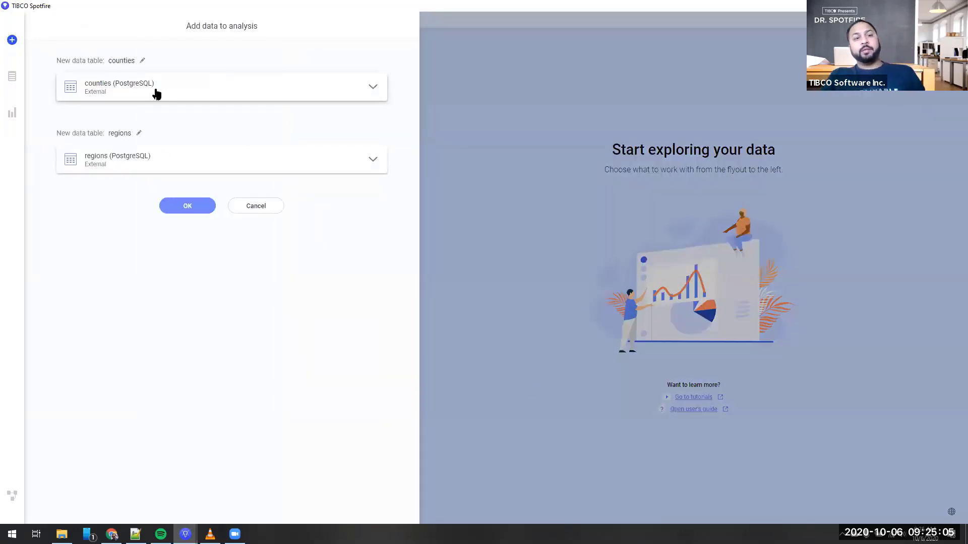
# Set the loading method of both new data tables, counties and regions, to Import
pyautogui.click(156, 93)
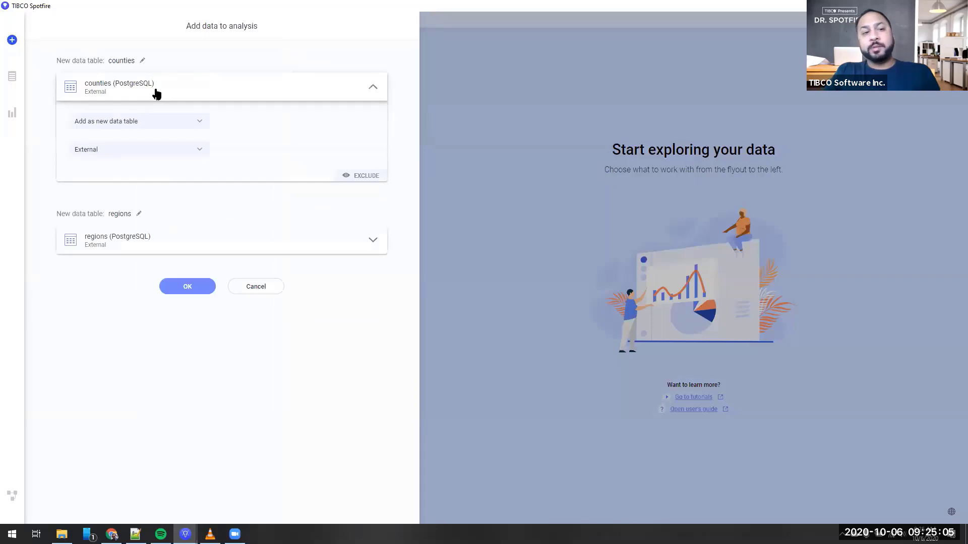
pyautogui.click(138, 154)
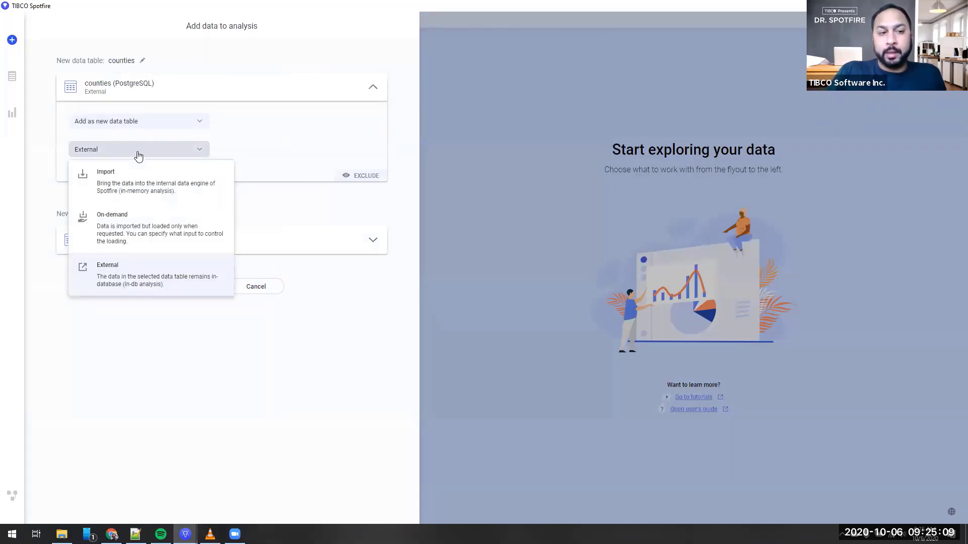
pyautogui.click(123, 190)
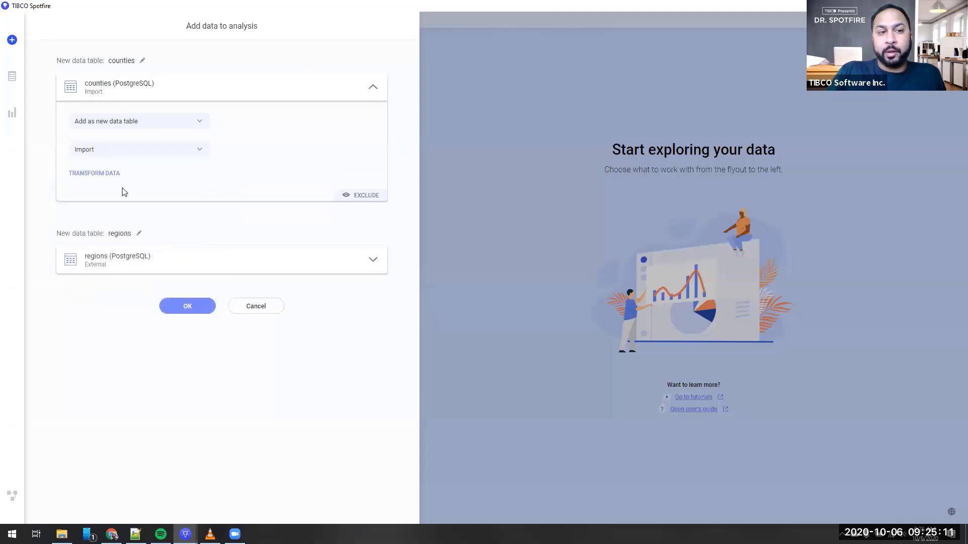
pyautogui.click(114, 256)
pyautogui.click(127, 222)
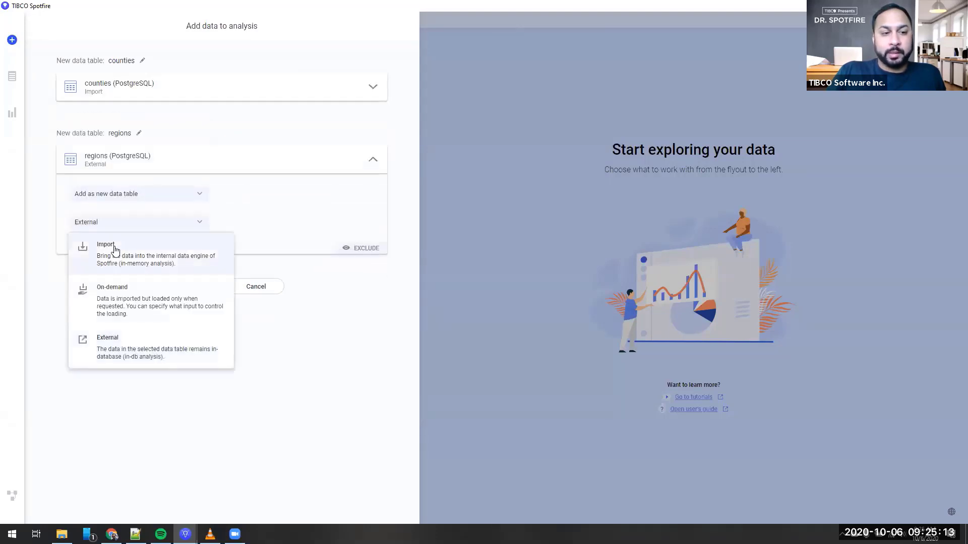
pyautogui.click(116, 249)
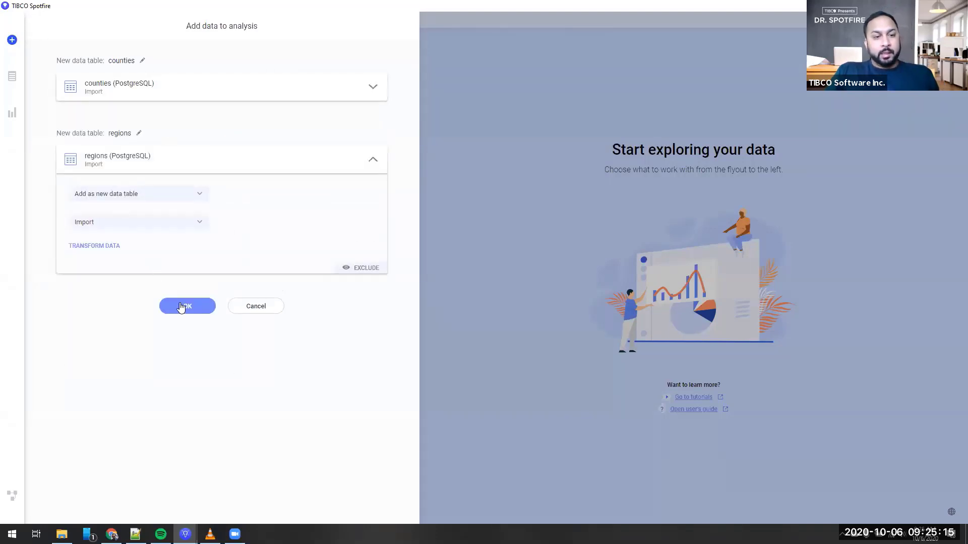
# Load the two tables into the analysis and display the PostgreSQL source of counties and of regions in the data canvas
pyautogui.click(185, 307)
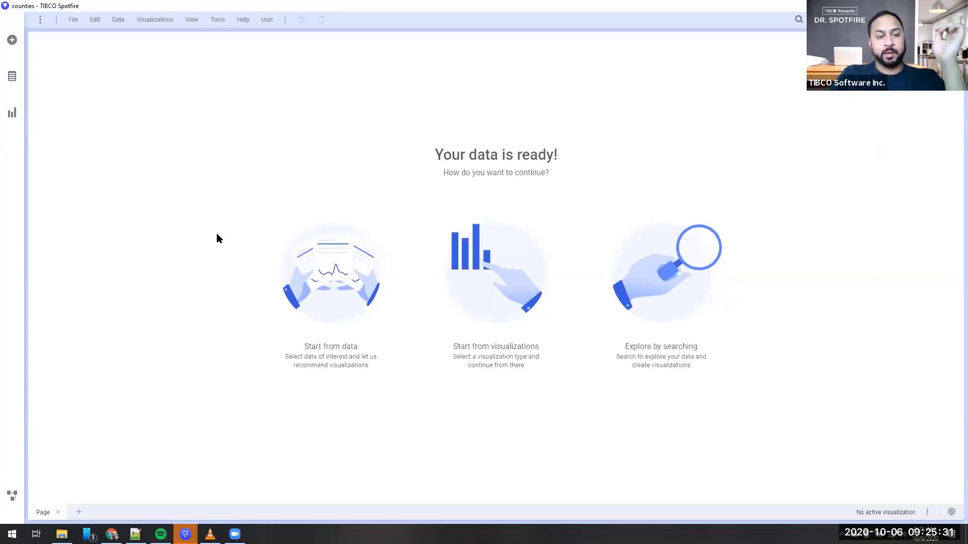
pyautogui.click(12, 496)
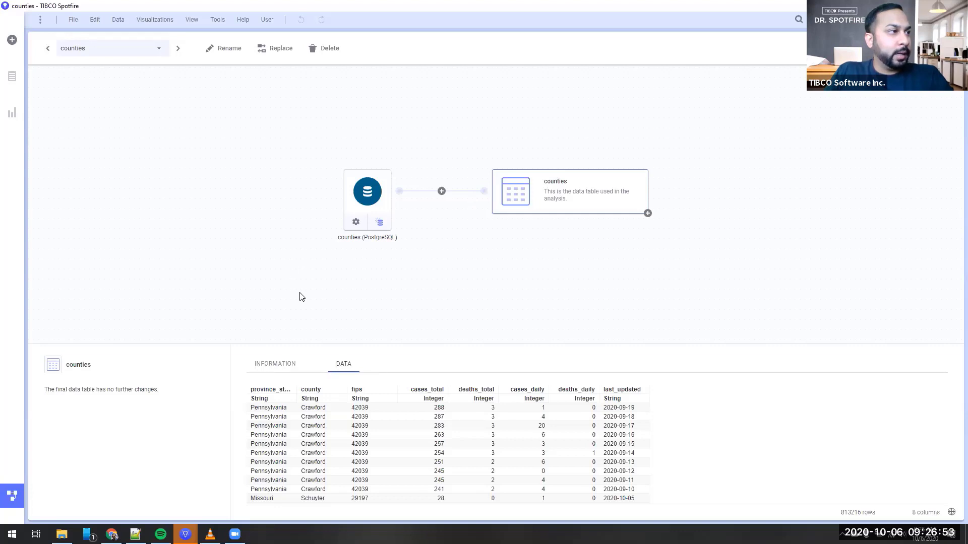
pyautogui.click(376, 196)
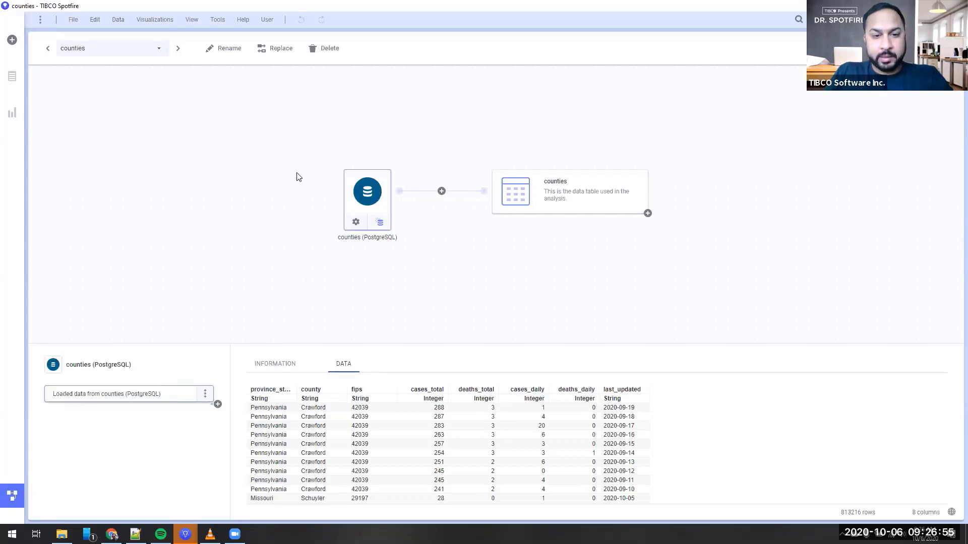
pyautogui.click(146, 51)
pyautogui.click(146, 71)
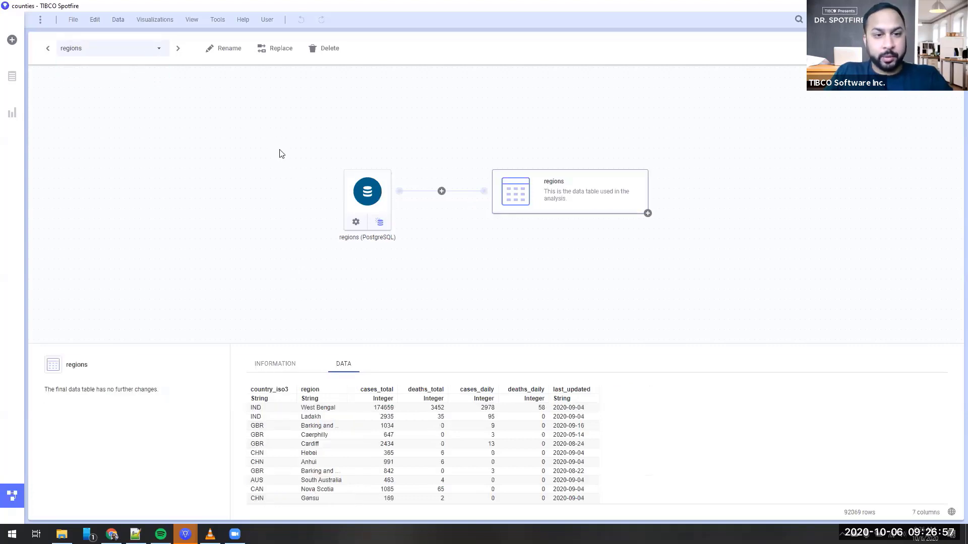
pyautogui.click(372, 194)
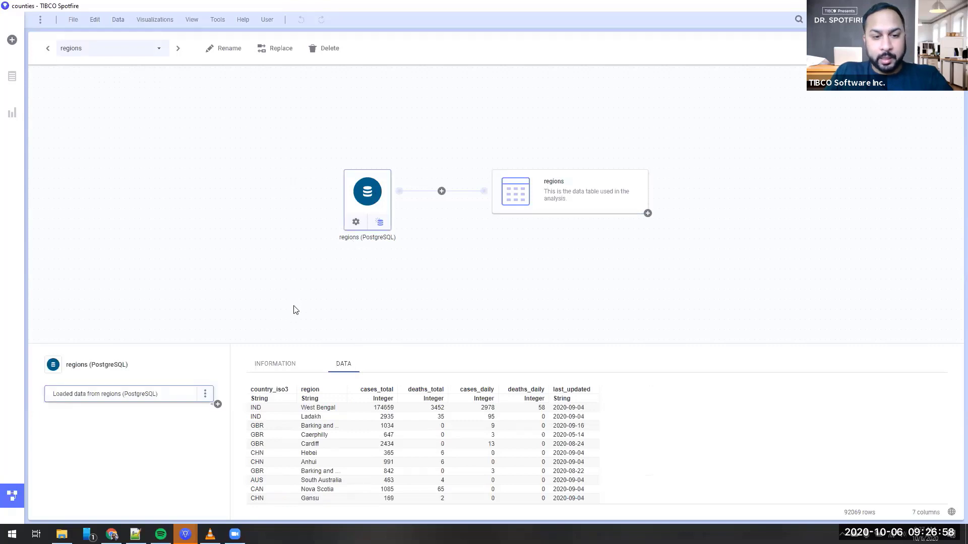
# Start a Filter rows transformation on the regions (PostgreSQL) source
pyautogui.click(205, 394)
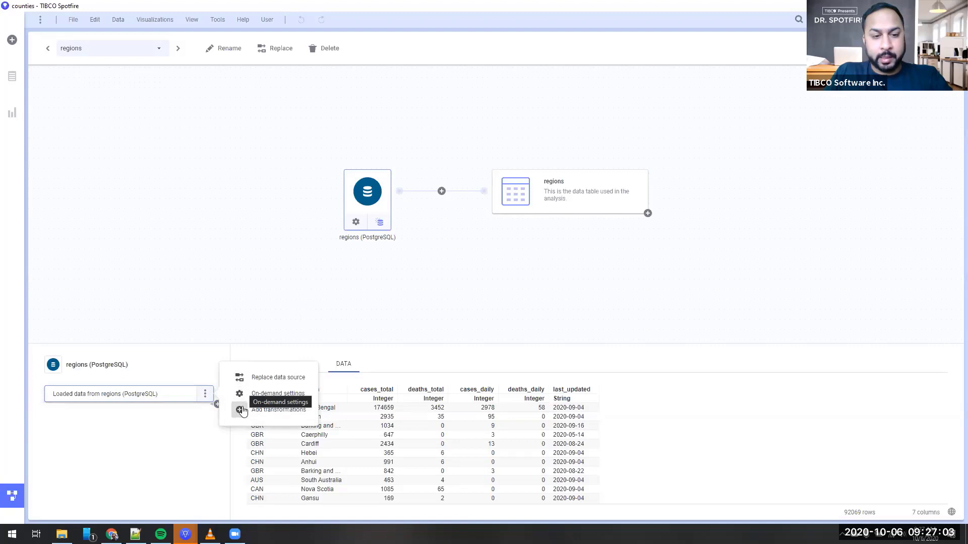
pyautogui.click(241, 410)
pyautogui.click(470, 221)
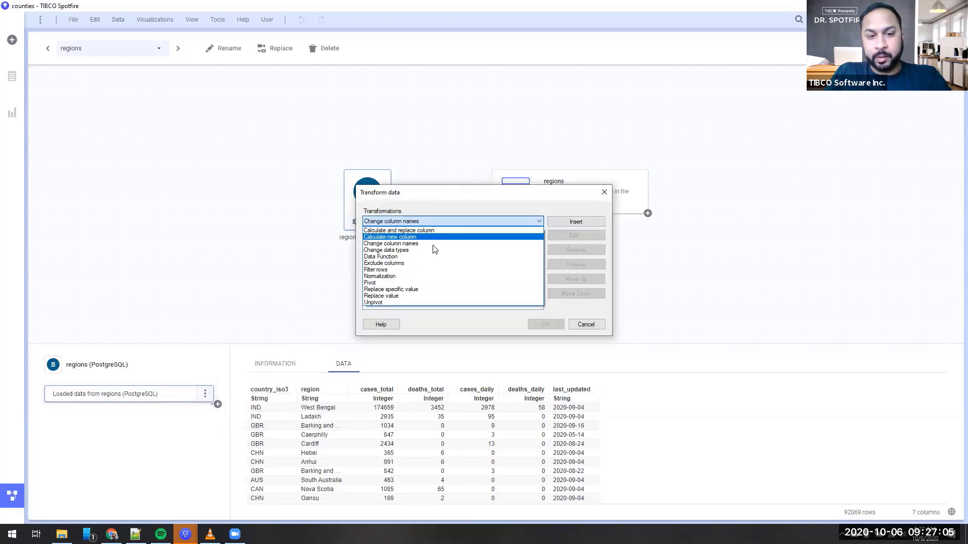
pyautogui.click(434, 270)
pyautogui.click(558, 223)
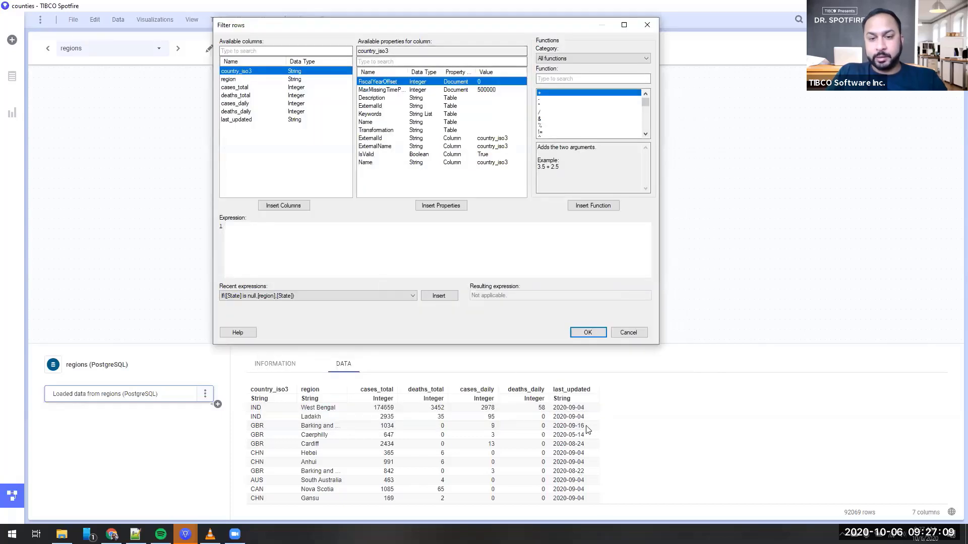
# Filter the regions rows with the expression Date([last_updated]) > Date("8/1/2020") and apply the transformation
pyautogui.click(267, 234)
pyautogui.write('Date(')
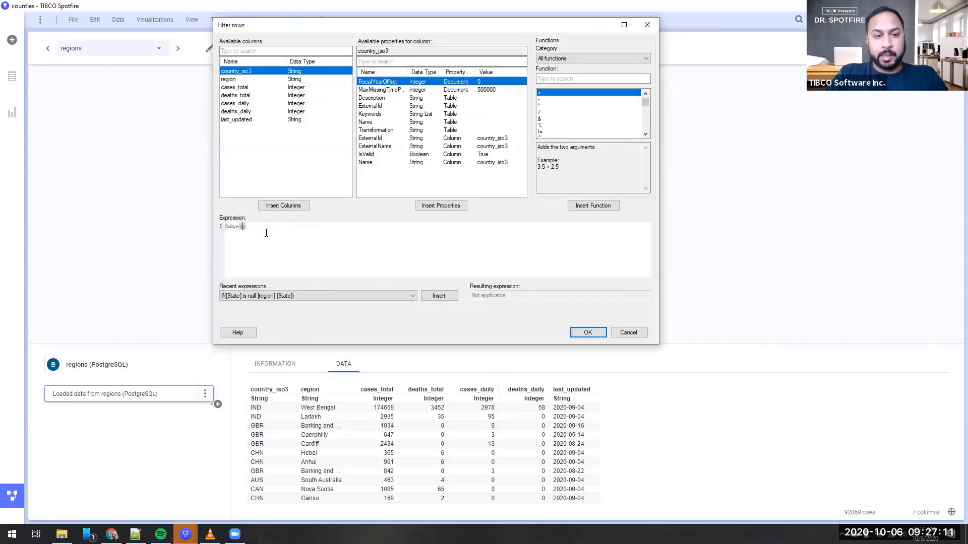
pyautogui.click(262, 120)
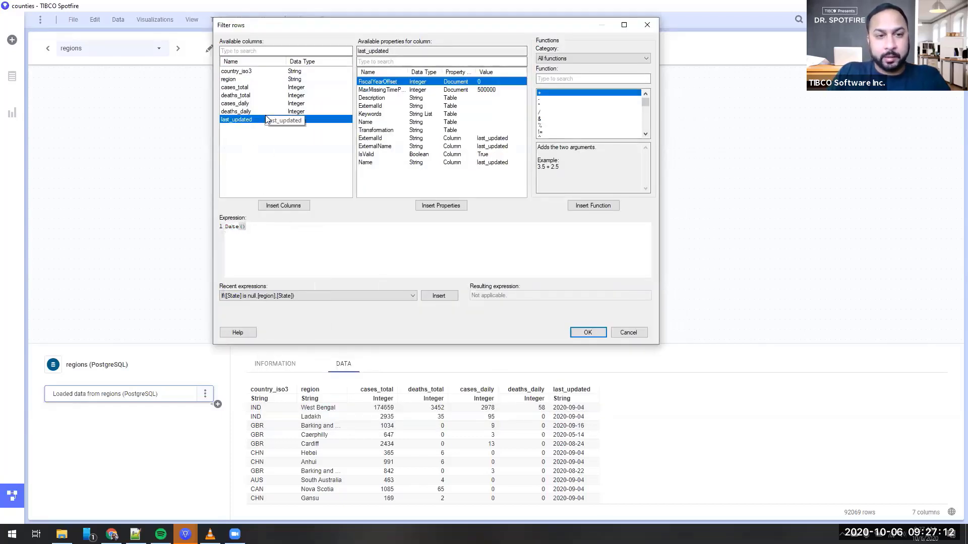
pyautogui.click(283, 205)
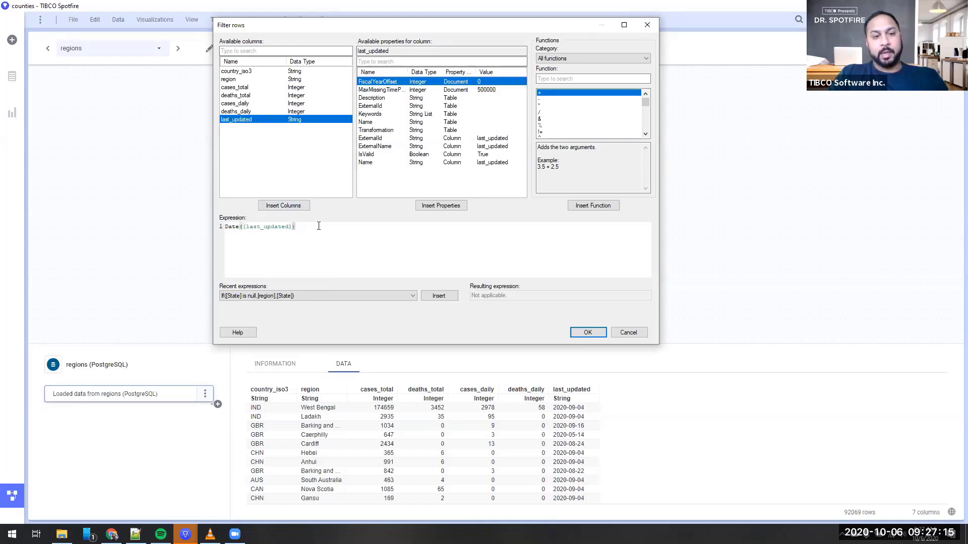
pyautogui.write('> Dat')
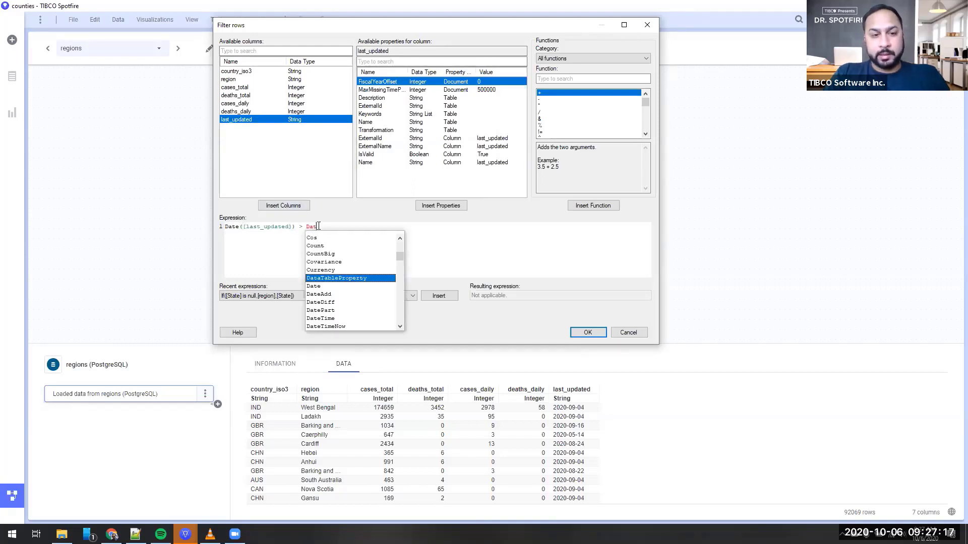
pyautogui.write('e("8')
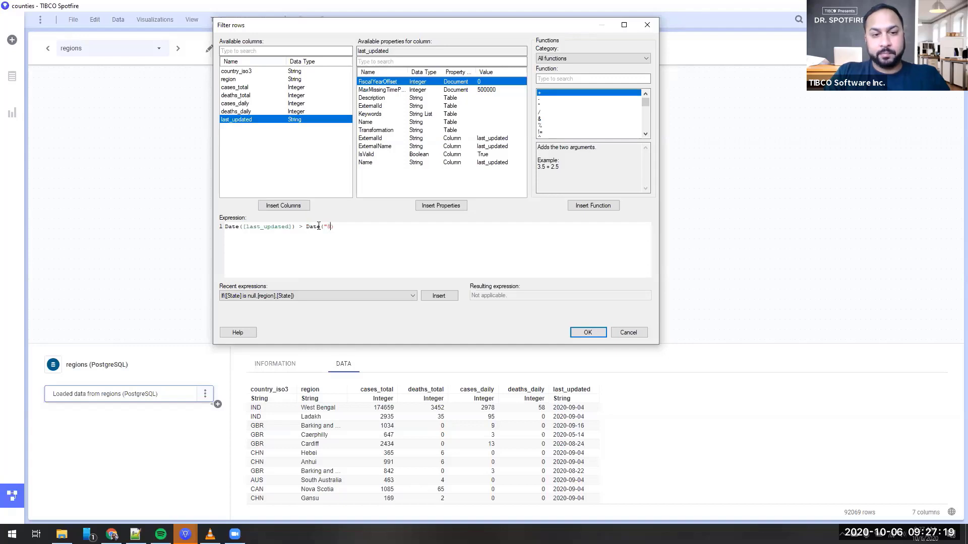
pyautogui.write('/1/2020"')
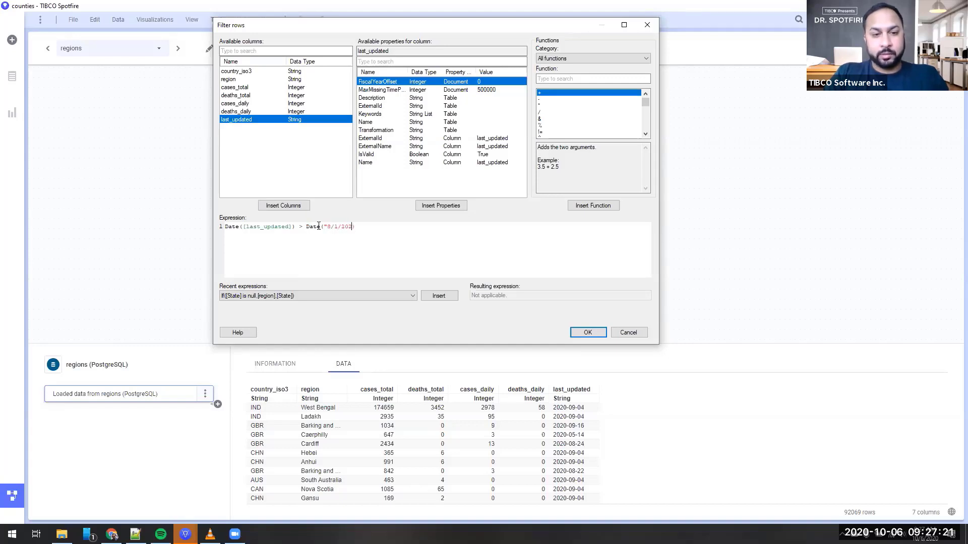
pyautogui.click(585, 331)
pyautogui.click(546, 324)
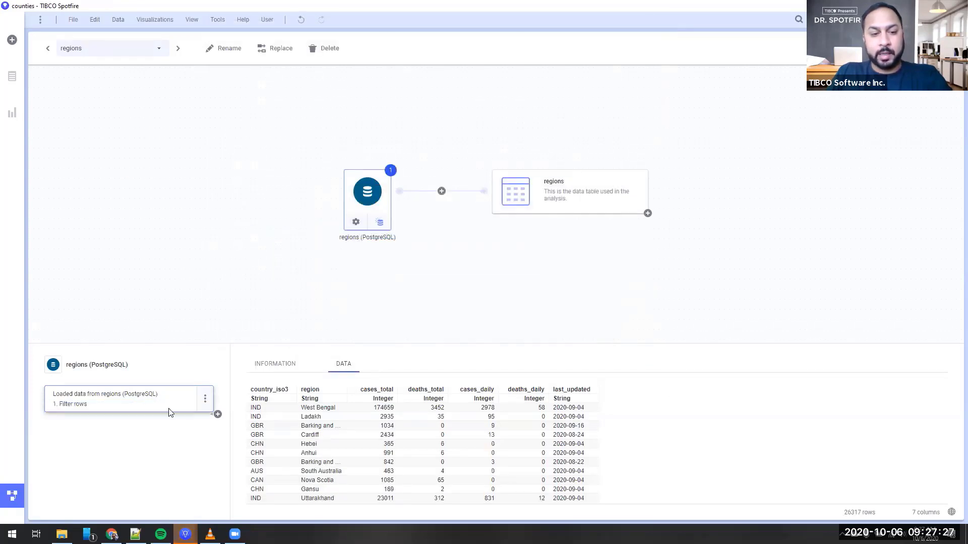
# Start a Change column names transformation after the Filter rows group of the regions source and include all columns for renaming
pyautogui.click(217, 415)
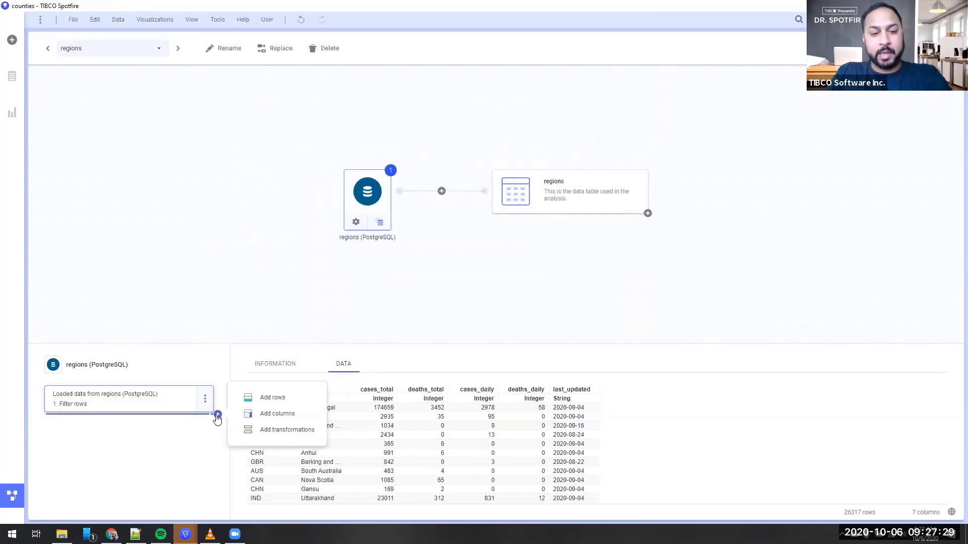
pyautogui.click(246, 431)
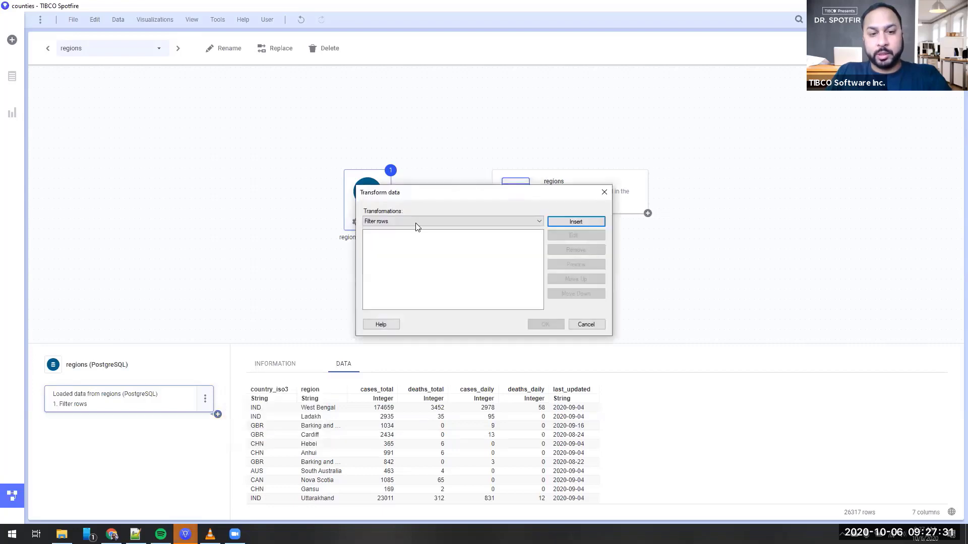
pyautogui.click(422, 221)
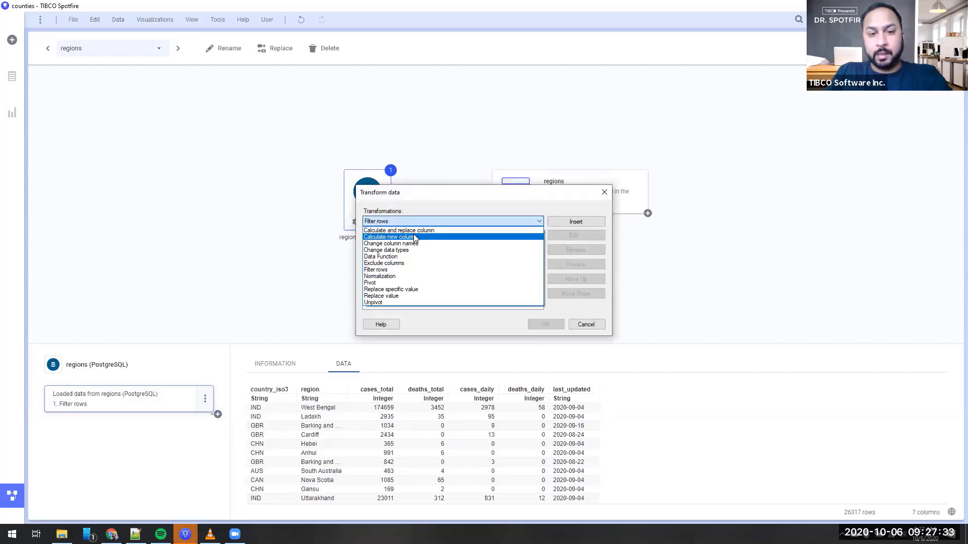
pyautogui.click(413, 244)
pyautogui.click(575, 222)
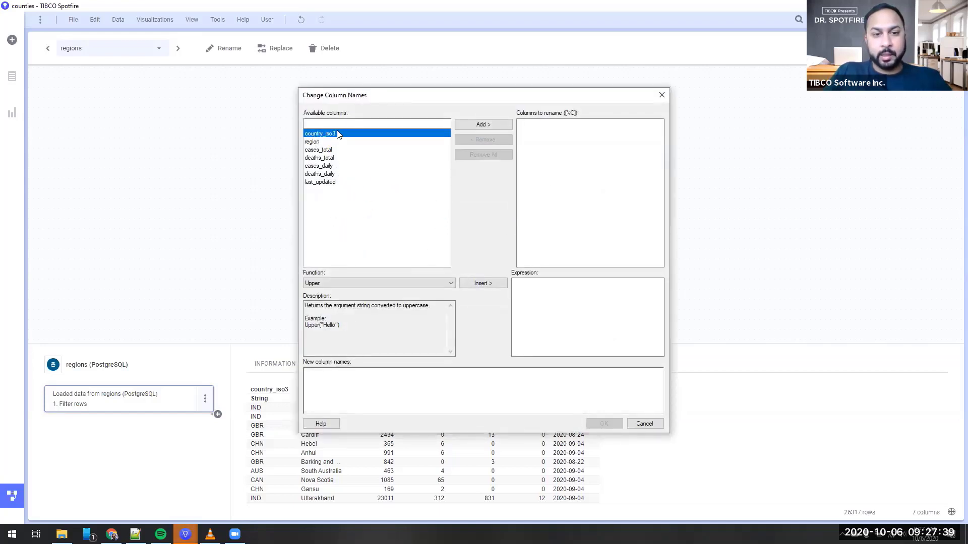
pyautogui.moveTo(339, 135); pyautogui.dragTo(340, 200)
pyautogui.click(497, 120)
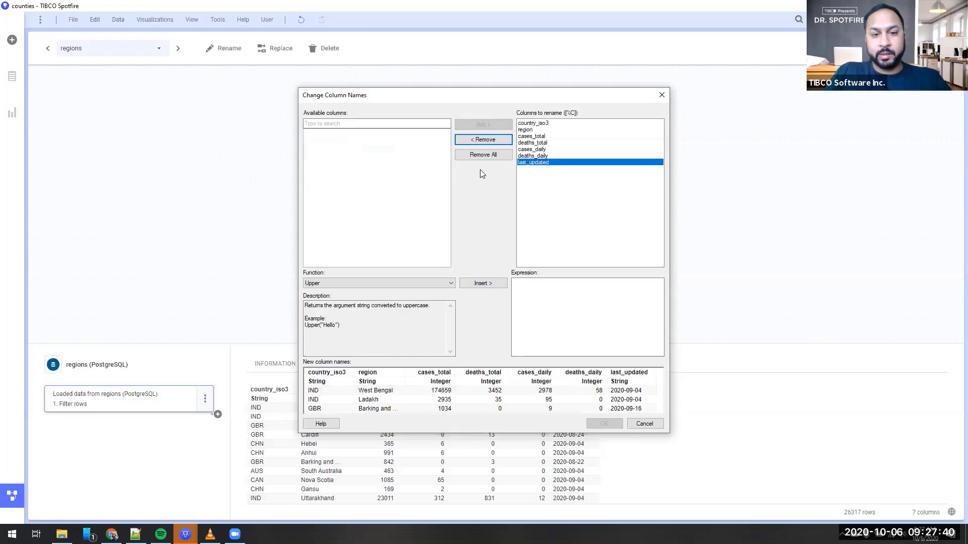
# Replace underscores with spaces in the column names using Substitute([%C],"_"," ") and apply the transformation
pyautogui.click(409, 283)
pyautogui.click(364, 351)
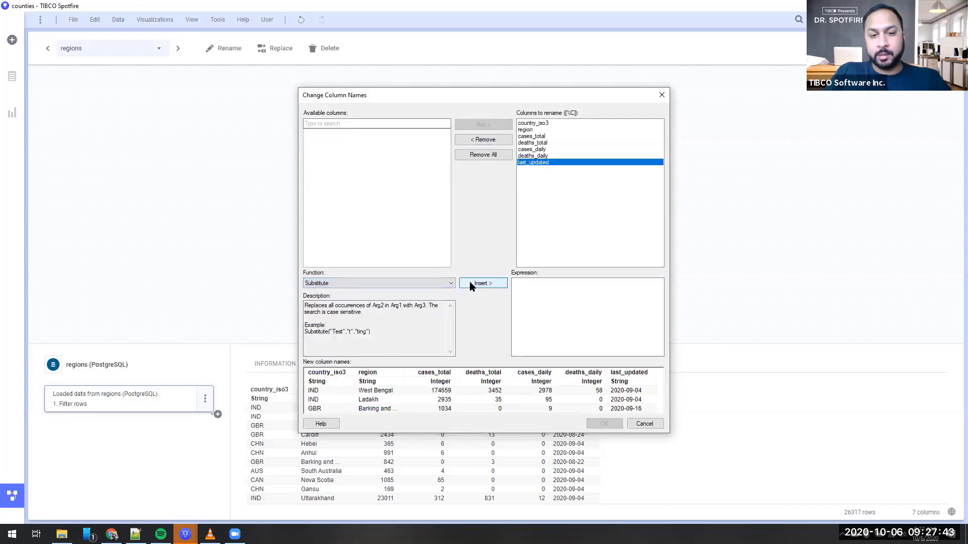
pyautogui.click(483, 283)
pyautogui.click(547, 286)
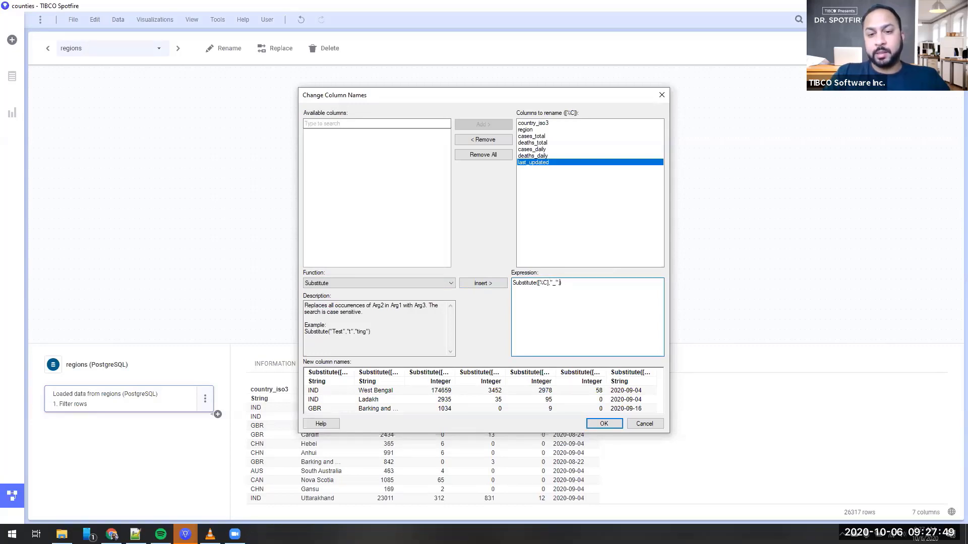
pyautogui.write(',"_","')
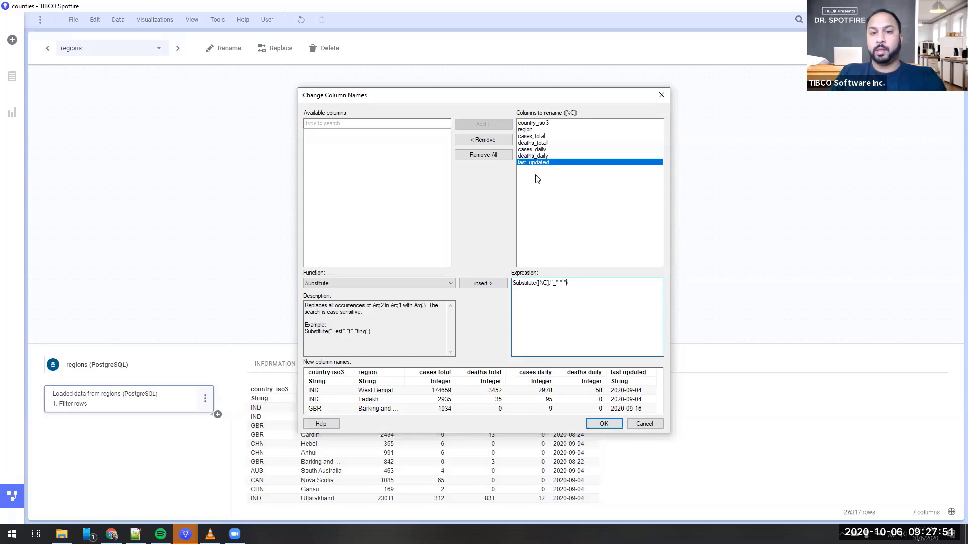
pyautogui.click(613, 426)
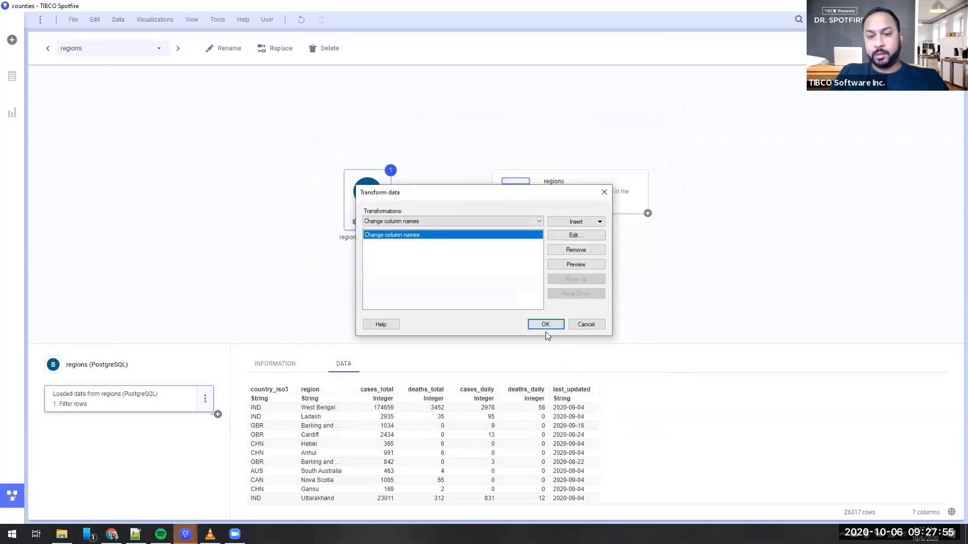
pyautogui.click(545, 325)
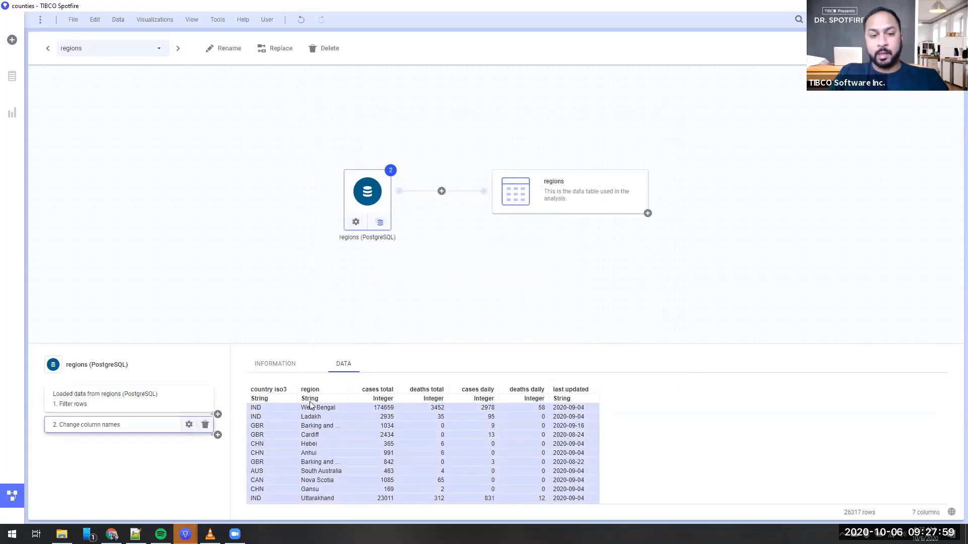
# Reopen the regions source's Change column names transformation for editing
pyautogui.click(189, 425)
pyautogui.click(591, 232)
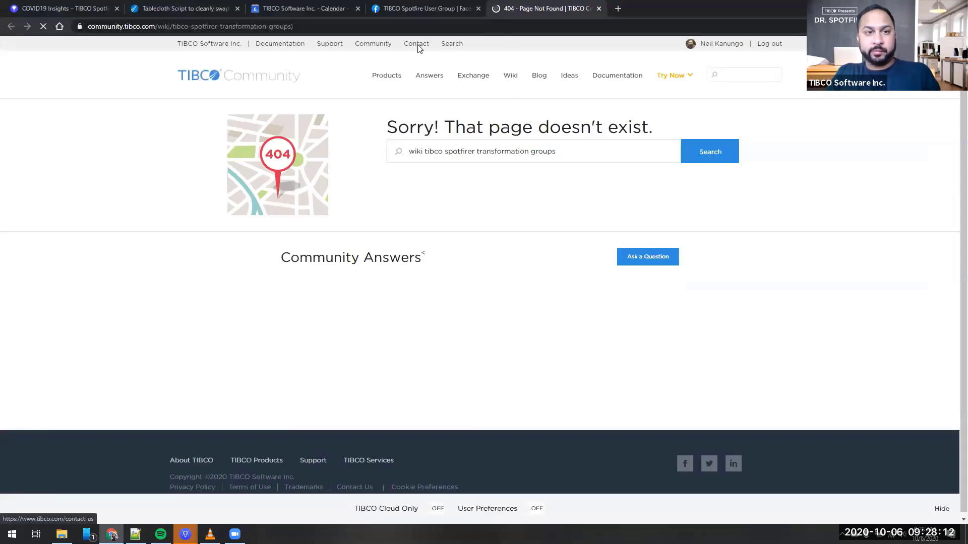
pyautogui.click(370, 26)
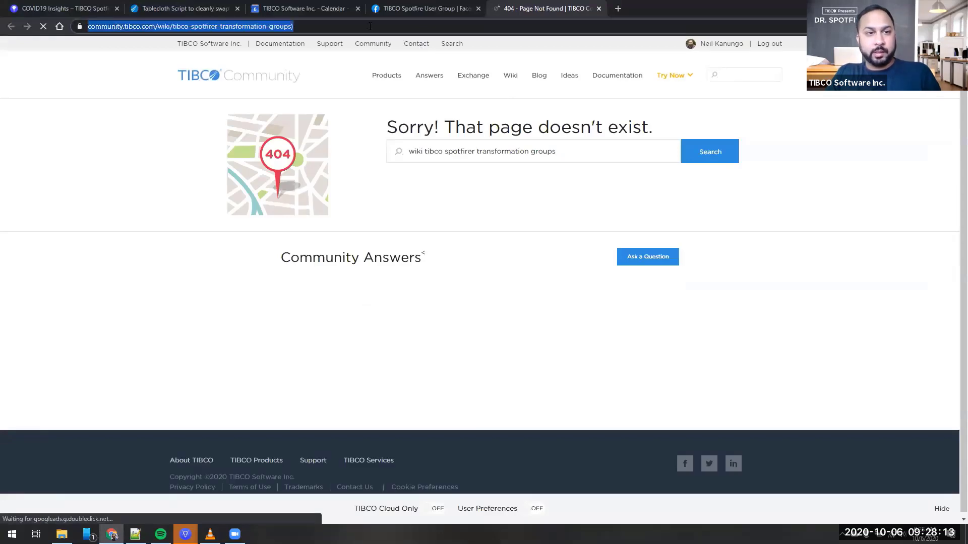
pyautogui.click(365, 32)
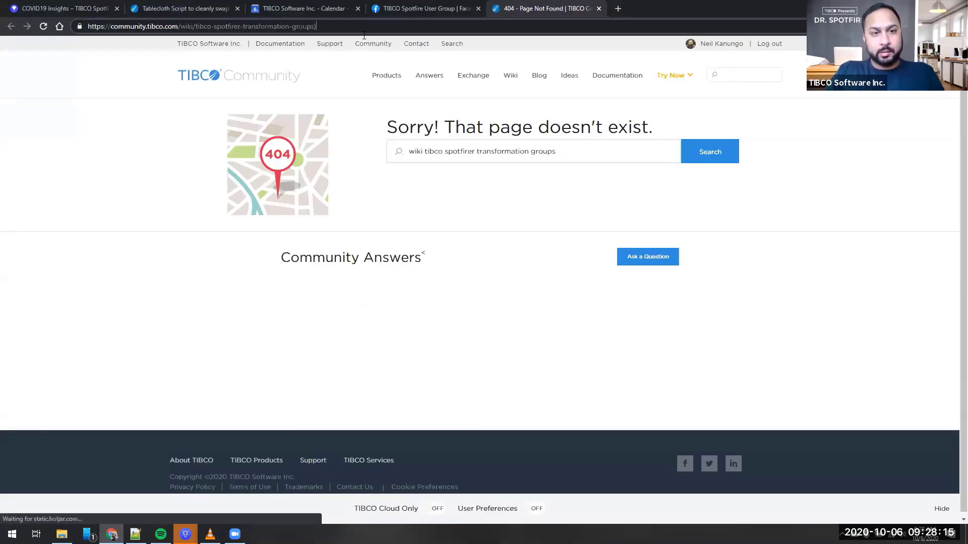
pyautogui.hotkey('alt', 'Tab')
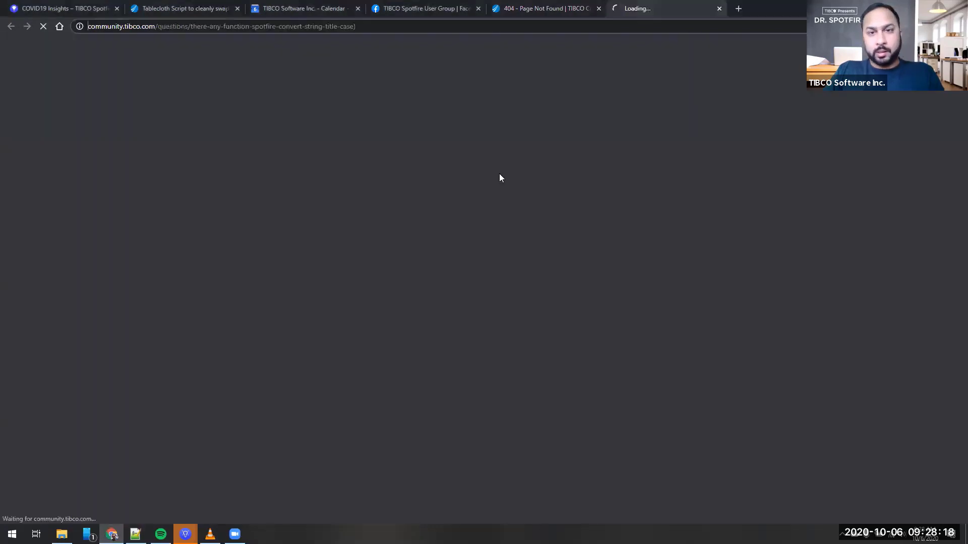
# In the browser, remove the stray closing parenthesis from the address of the TIBCO Community title-case question and load the page
pyautogui.click(403, 31)
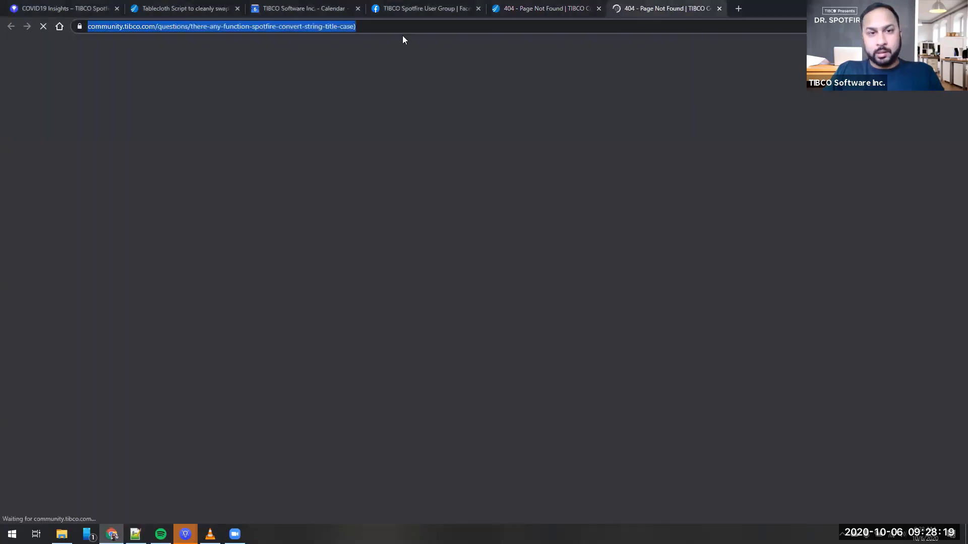
pyautogui.click(404, 27)
pyautogui.press('BackSpace')
pyautogui.press('Return')
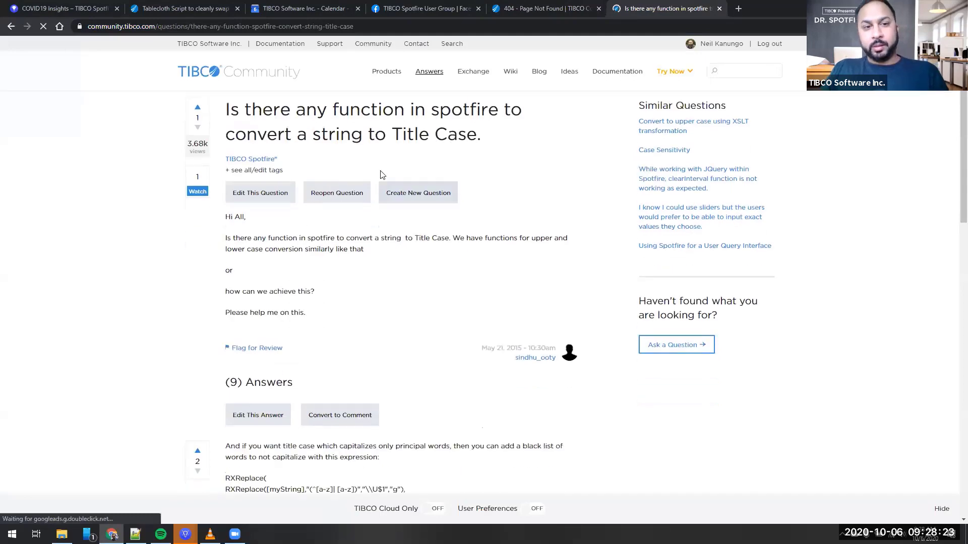
# Copy the nested RXReplace title-case expression from the accepted answer and return to the Change Column Names dialog in Spotfire
pyautogui.scroll(-4, 468, 262)
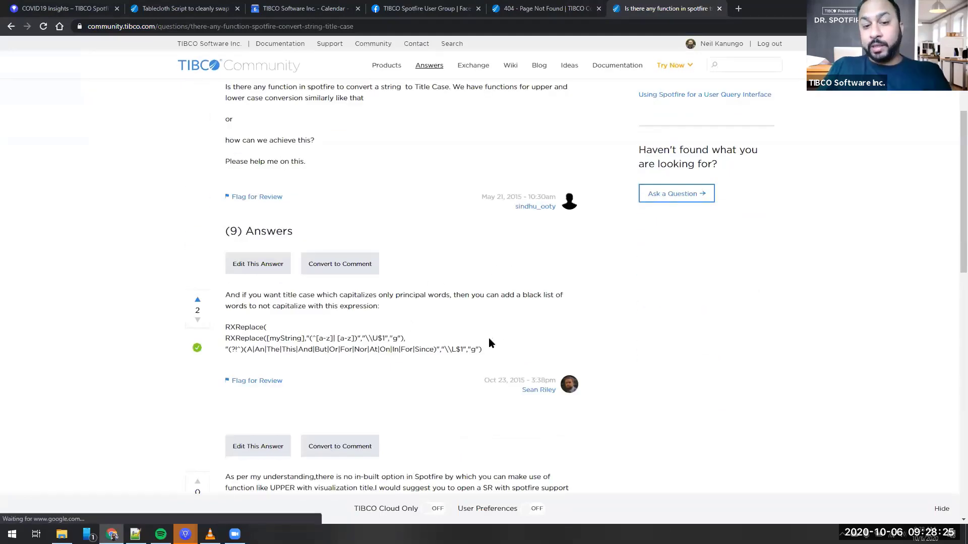
pyautogui.moveTo(485, 350); pyautogui.dragTo(225, 327)
pyautogui.hotkey('ctrl', 'c')
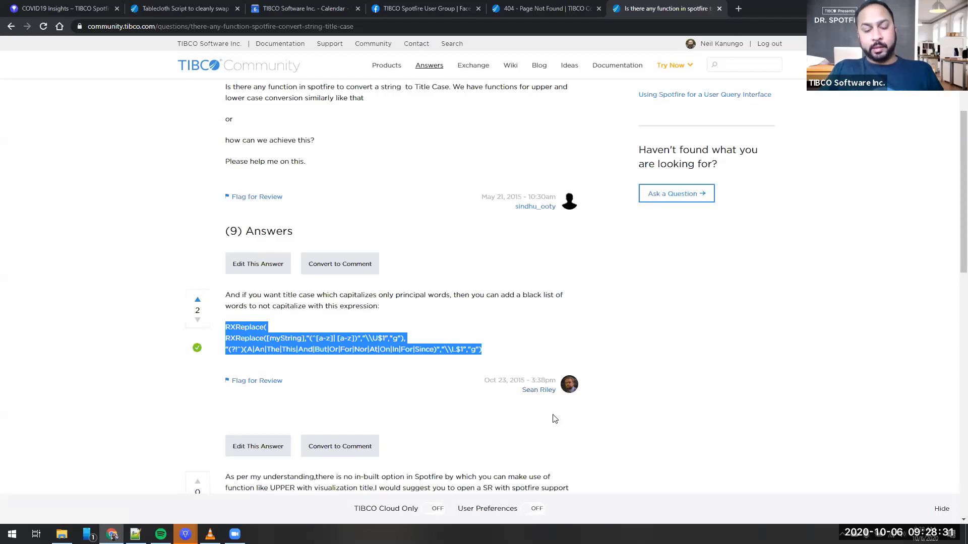
pyautogui.scroll(2, 528, 420)
pyautogui.scroll(3, 527, 421)
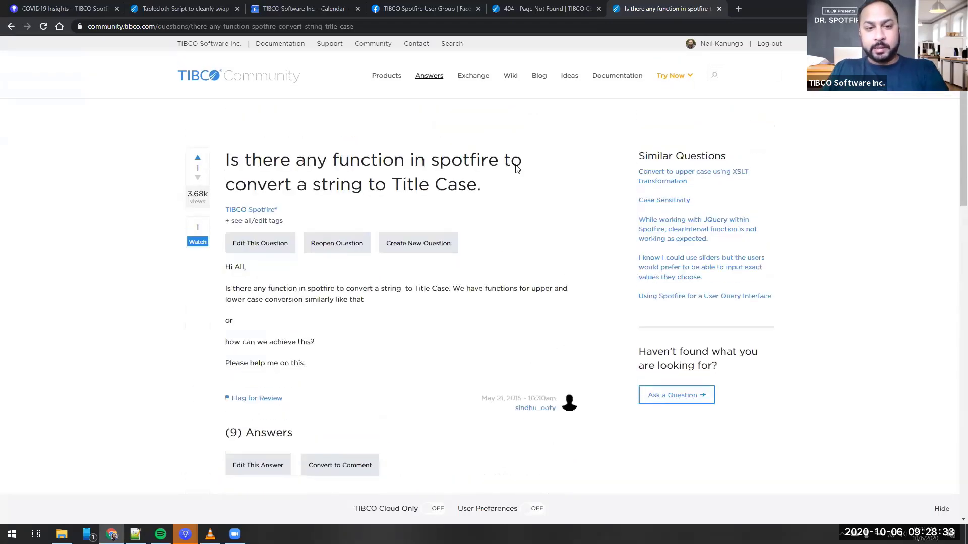
pyautogui.click(135, 534)
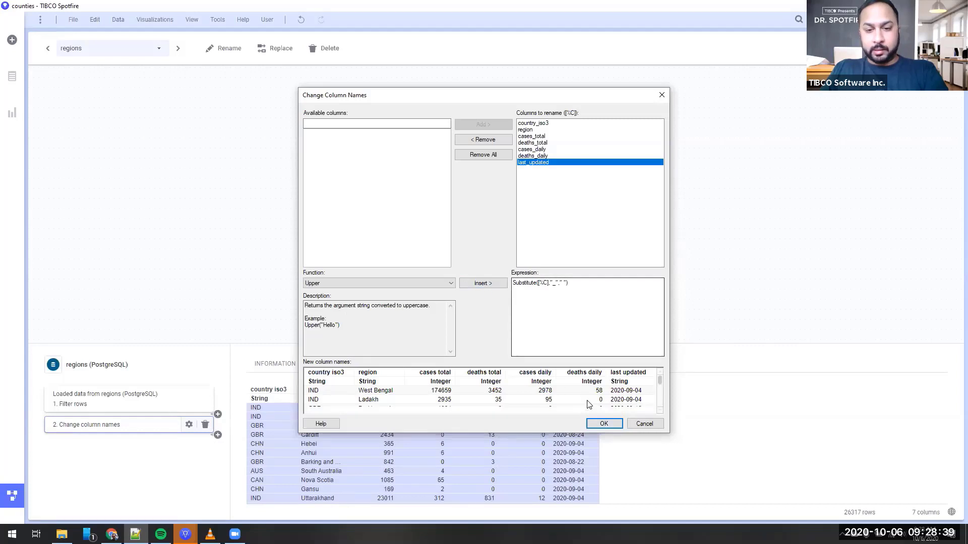
# Insert a second Change column names transformation after the first, using the copied nested RXReplace expression and all available columns
pyautogui.click(603, 423)
pyautogui.click(593, 222)
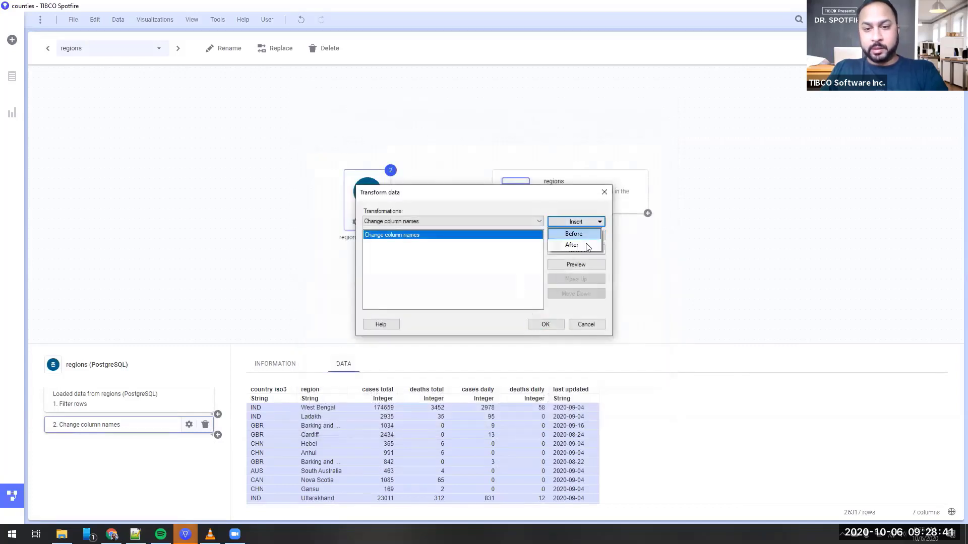
pyautogui.click(465, 206)
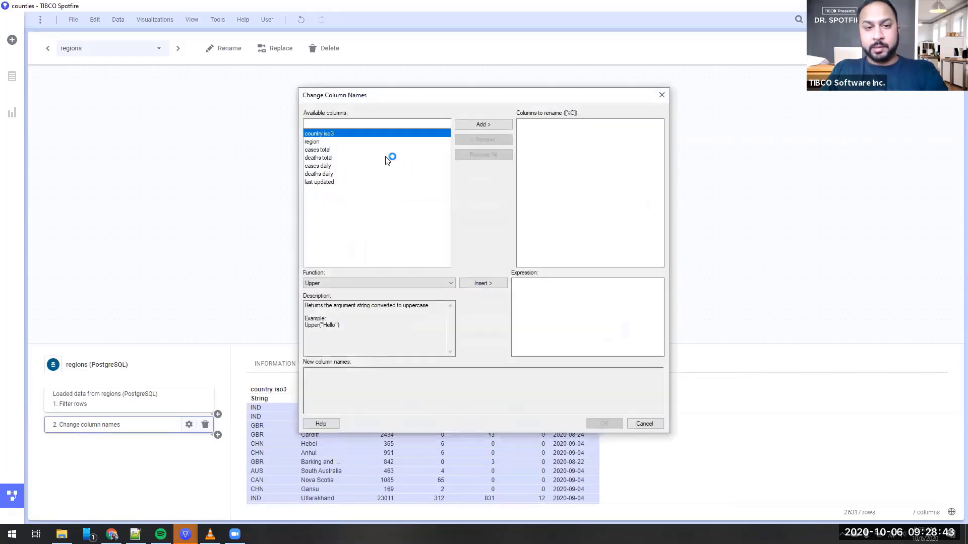
pyautogui.click(555, 292)
pyautogui.hotkey('ctrl', 'v')
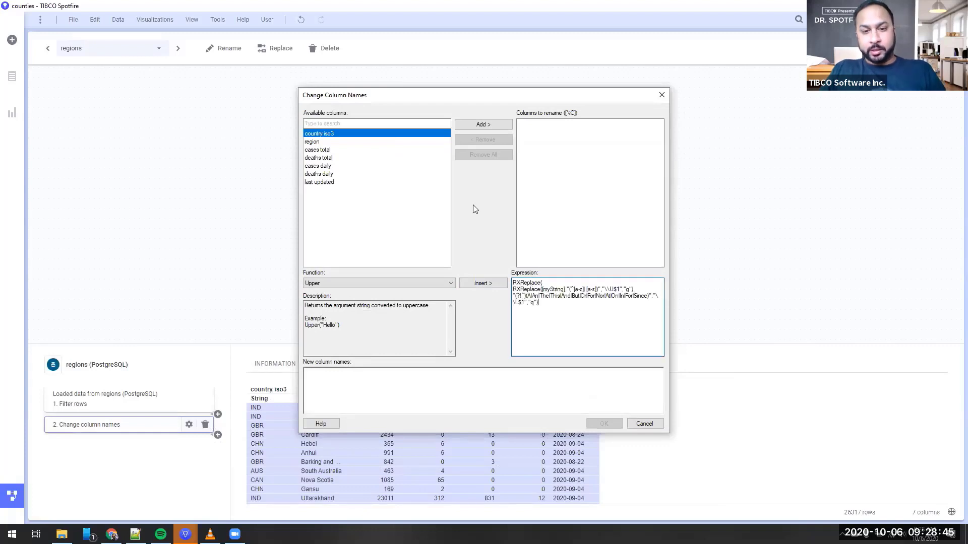
pyautogui.moveTo(380, 134); pyautogui.dragTo(380, 188)
pyautogui.click(493, 126)
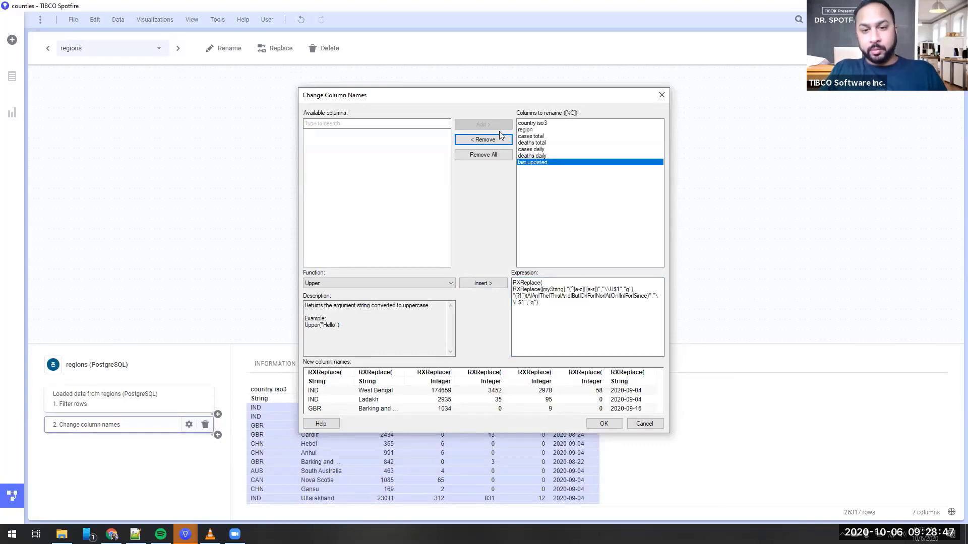
# Replace myString with %C in the RXReplace expression, apply the transformations to the regions source and review the data preview
pyautogui.click(572, 296)
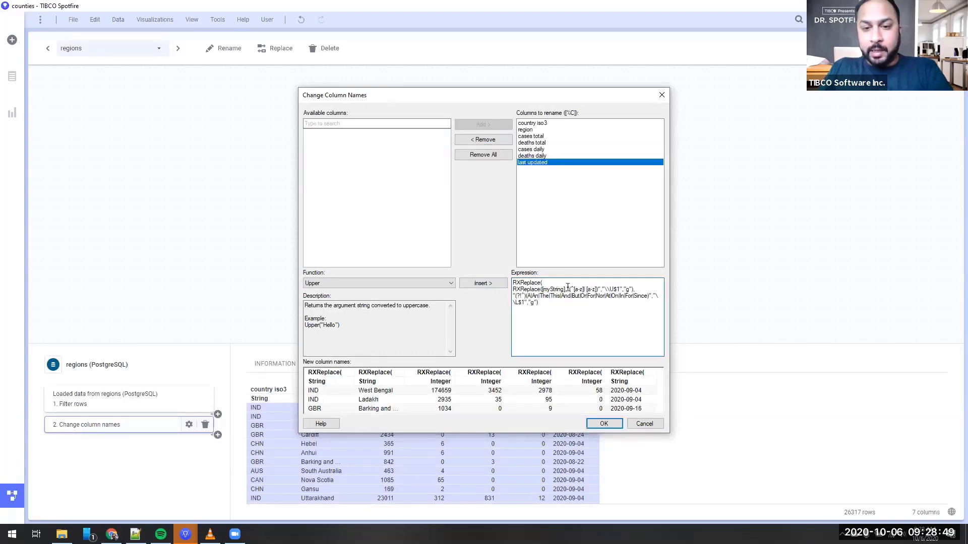
pyautogui.doubleClick(545, 290)
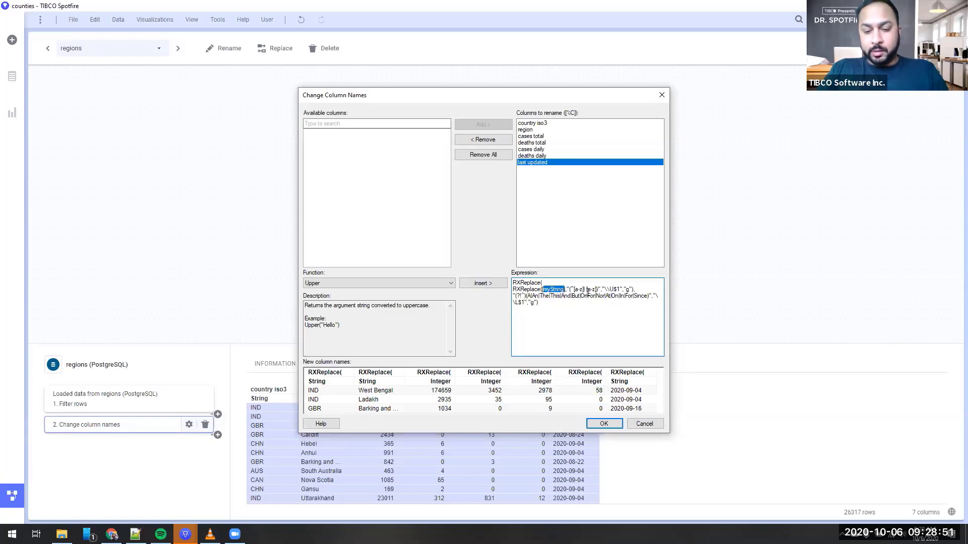
pyautogui.write('%C')
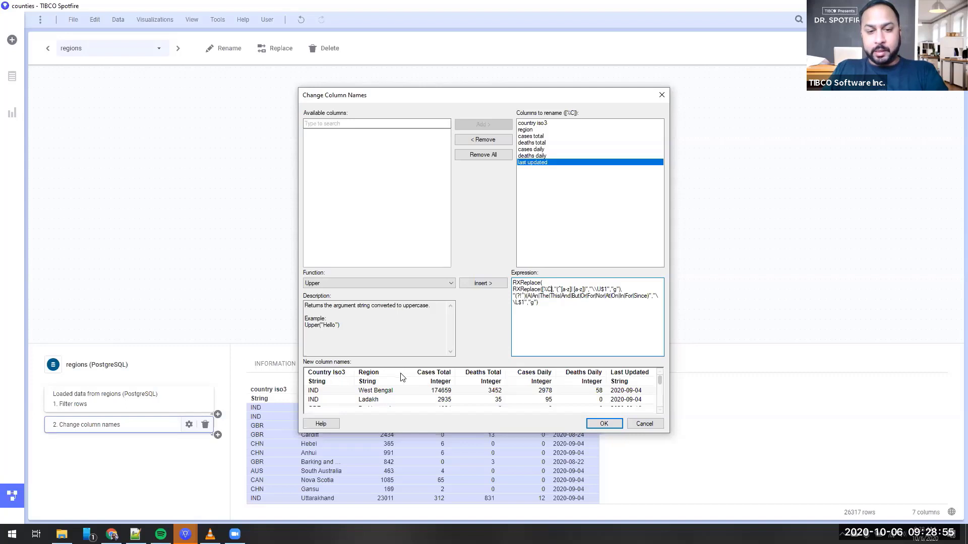
pyautogui.click(609, 425)
pyautogui.click(545, 325)
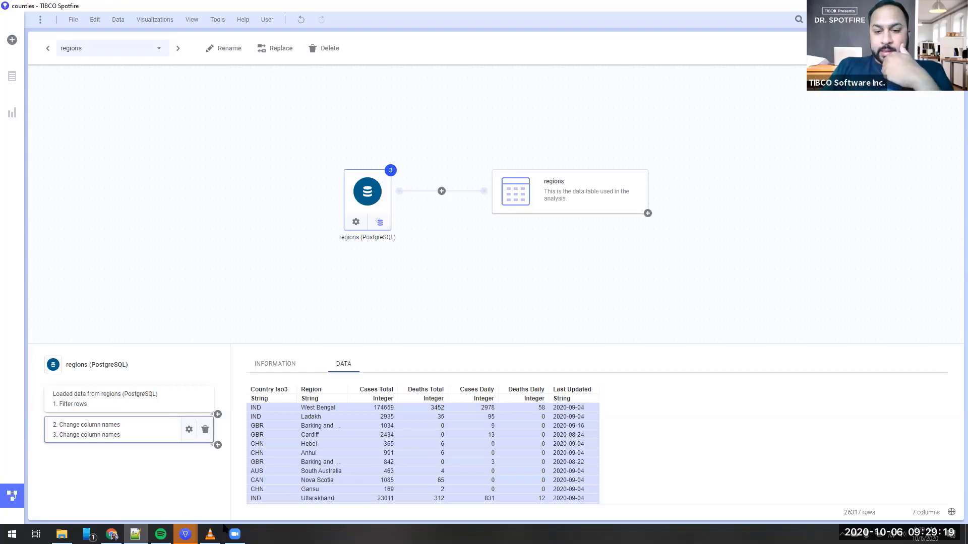
pyautogui.scroll(-5, 582, 421)
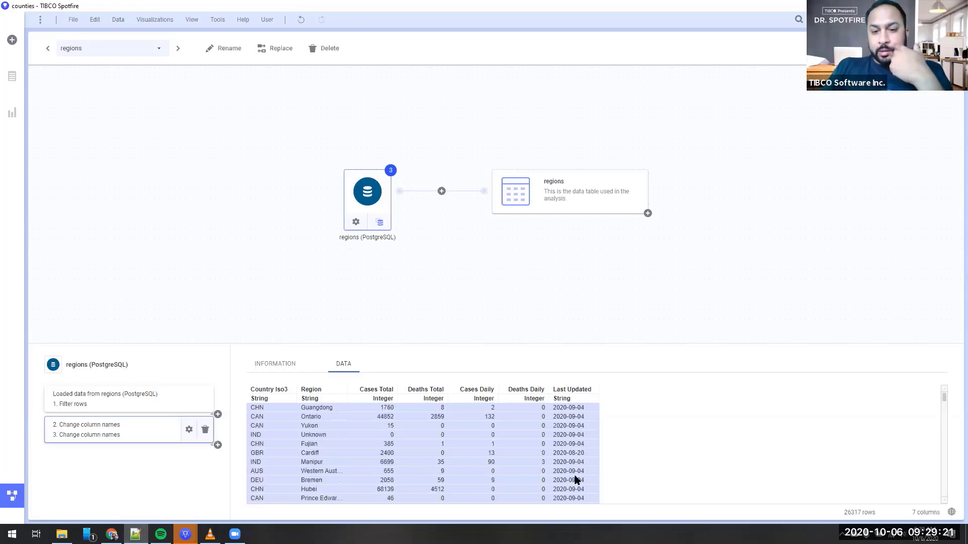
pyautogui.scroll(-3, 576, 480)
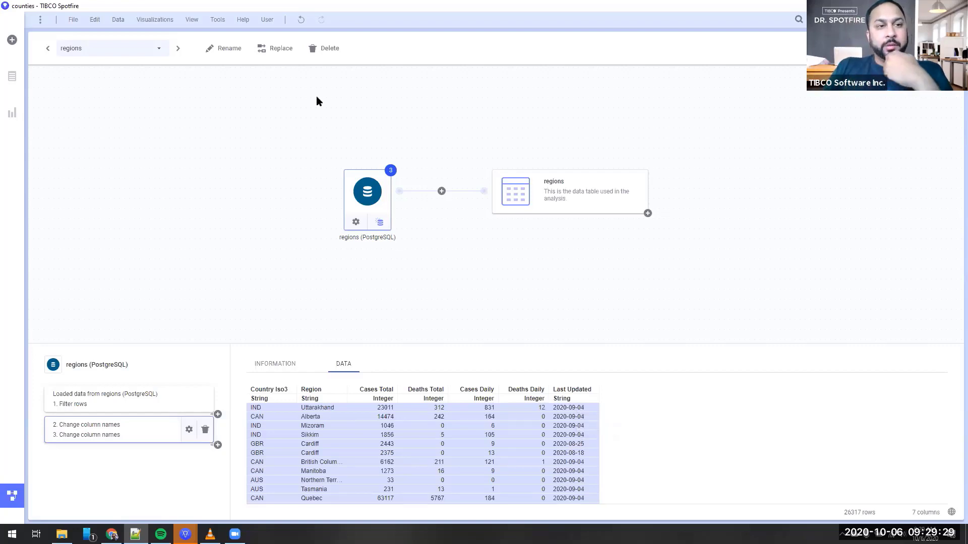
# Open the Sort Data Table By Date (Ascending) data function from the library folder Data Science Team/_Data Functions/TERR/COVID for registration
pyautogui.click(124, 21)
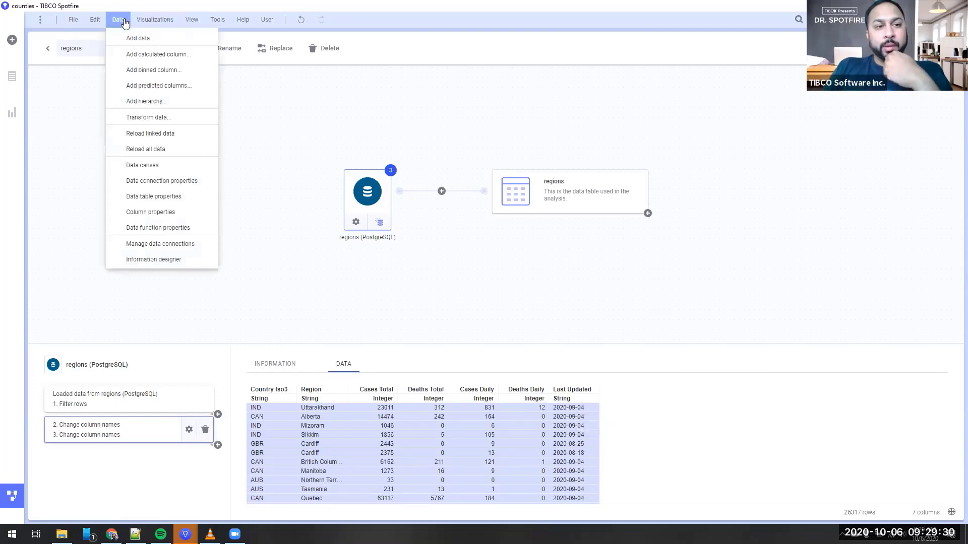
pyautogui.click(151, 227)
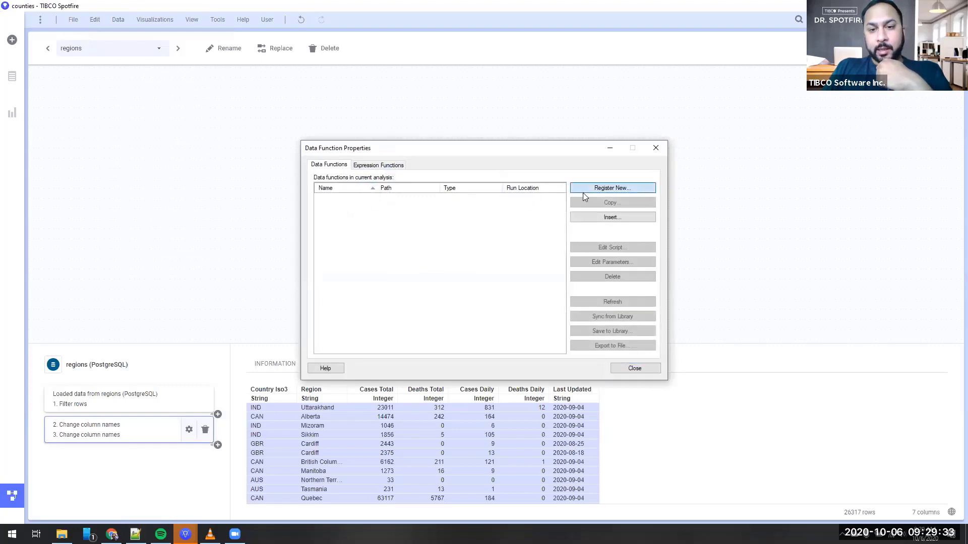
pyautogui.click(583, 192)
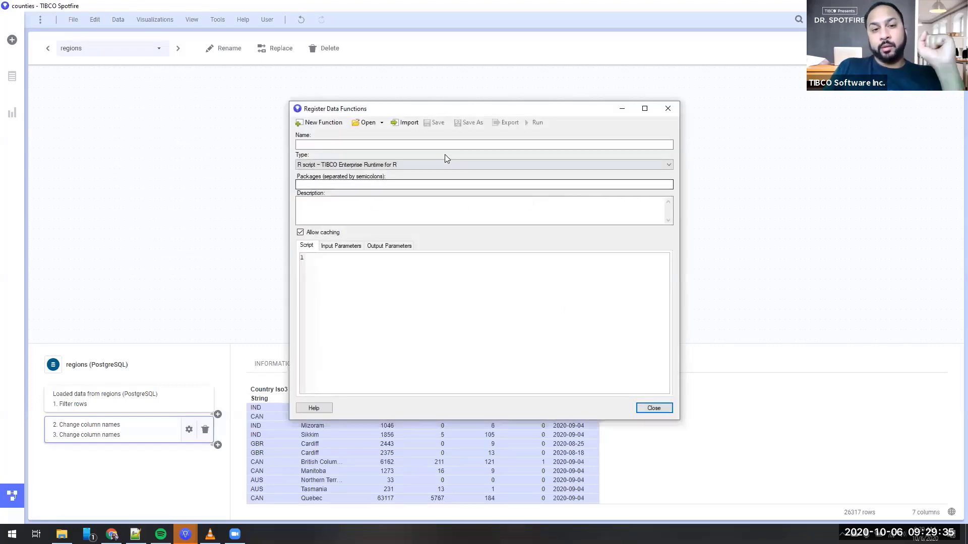
pyautogui.click(361, 123)
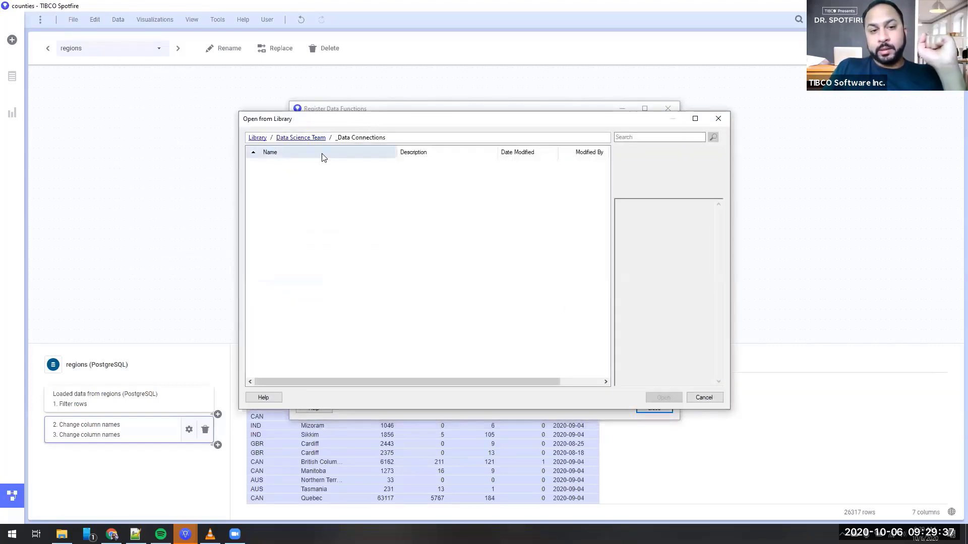
pyautogui.click(300, 138)
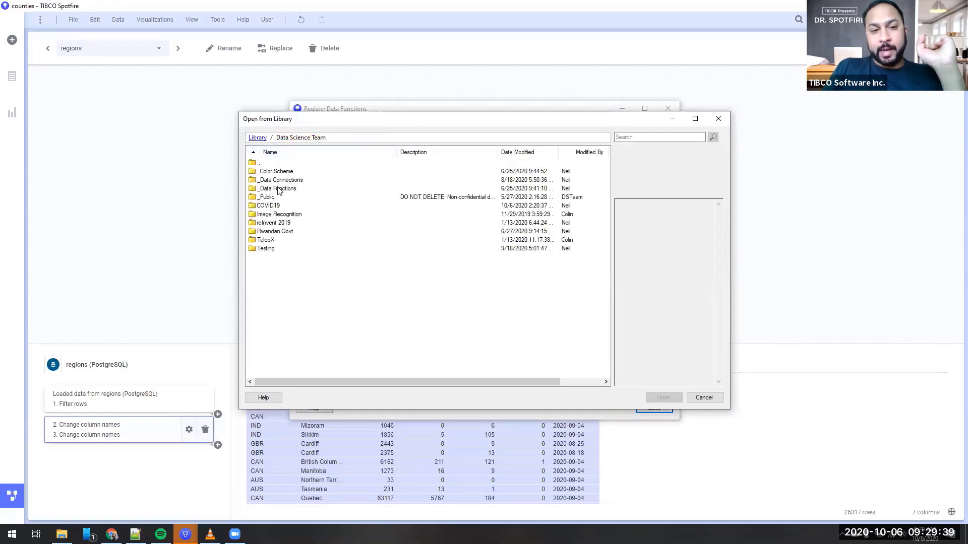
pyautogui.doubleClick(280, 189)
pyautogui.doubleClick(279, 172)
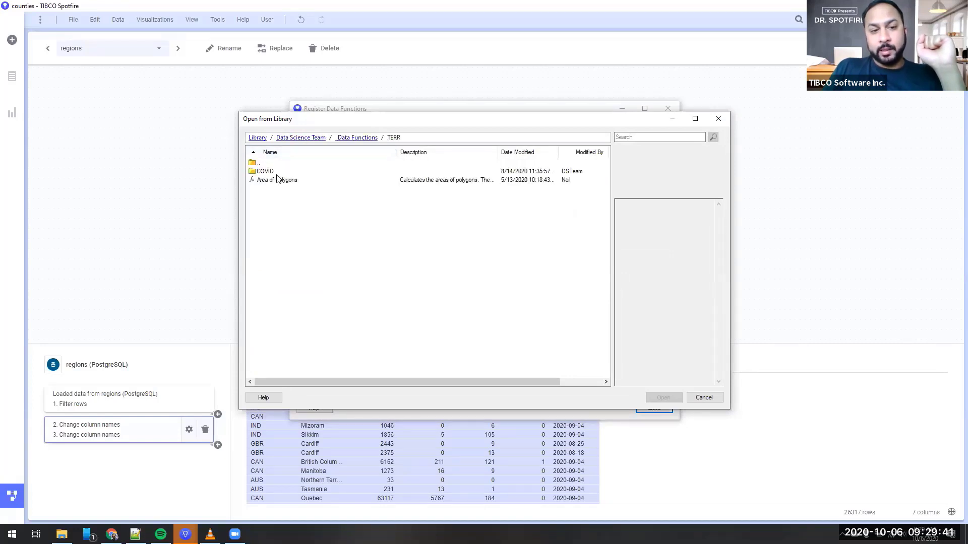
pyautogui.doubleClick(279, 173)
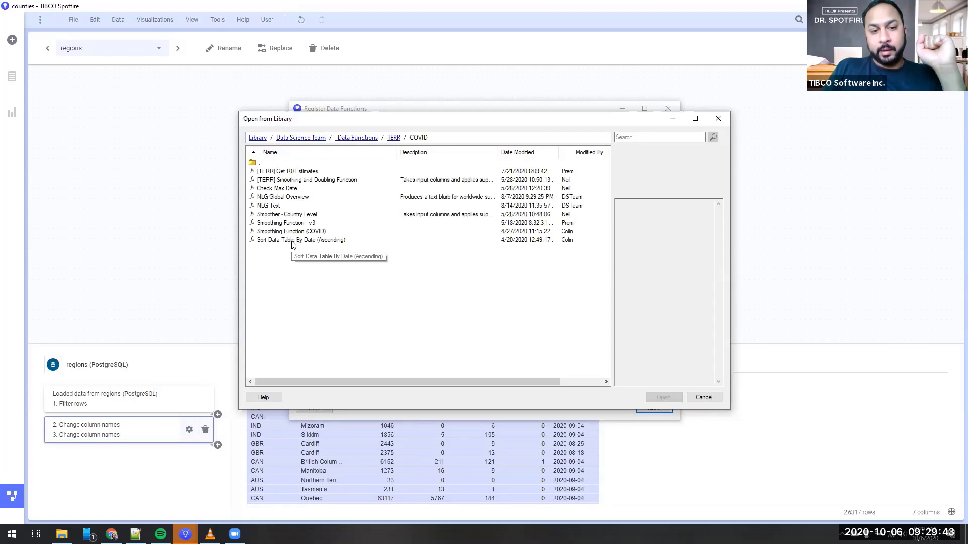
pyautogui.doubleClick(292, 241)
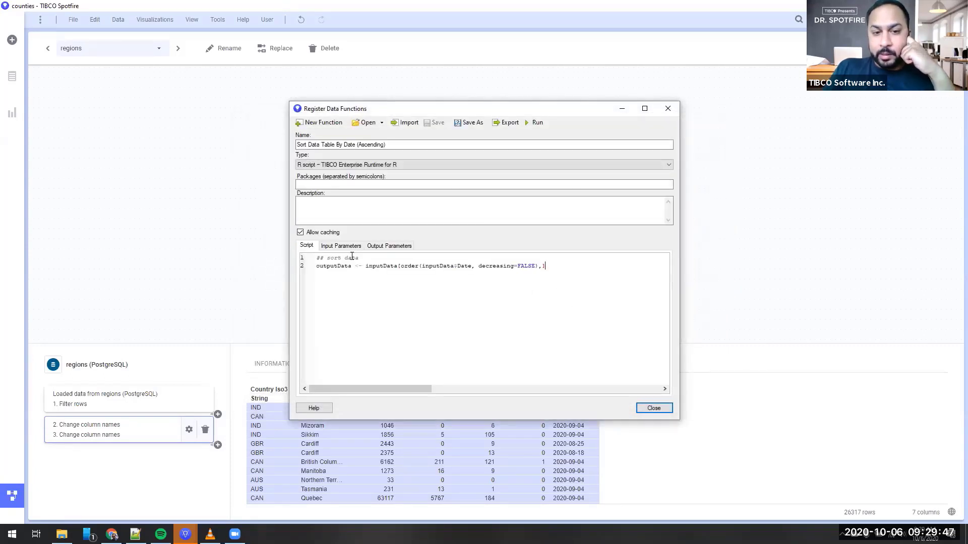
# Examine the sort script's order function and its Date column reference, and close the data function dialogs without saving
pyautogui.moveTo(360, 266); pyautogui.dragTo(421, 270)
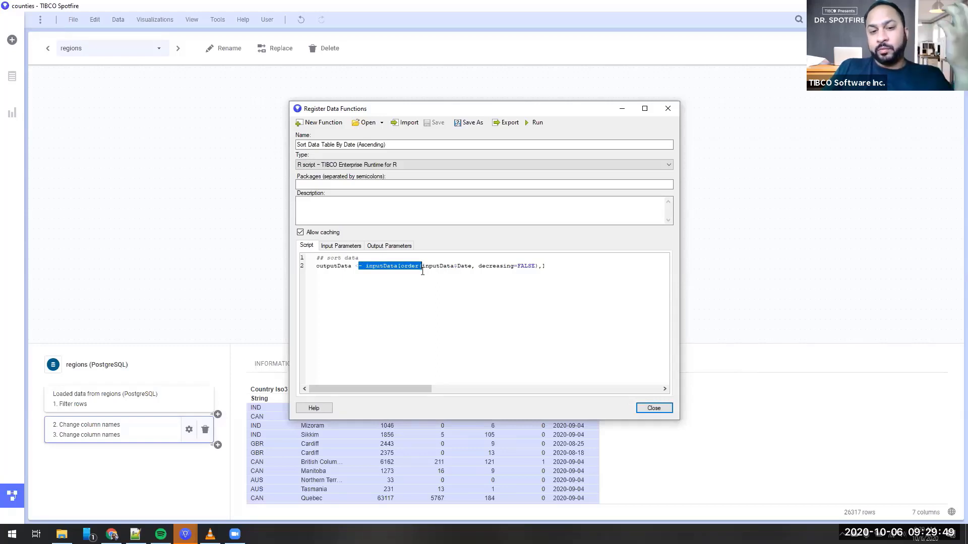
pyautogui.click(456, 264)
pyautogui.moveTo(455, 266); pyautogui.dragTo(468, 266)
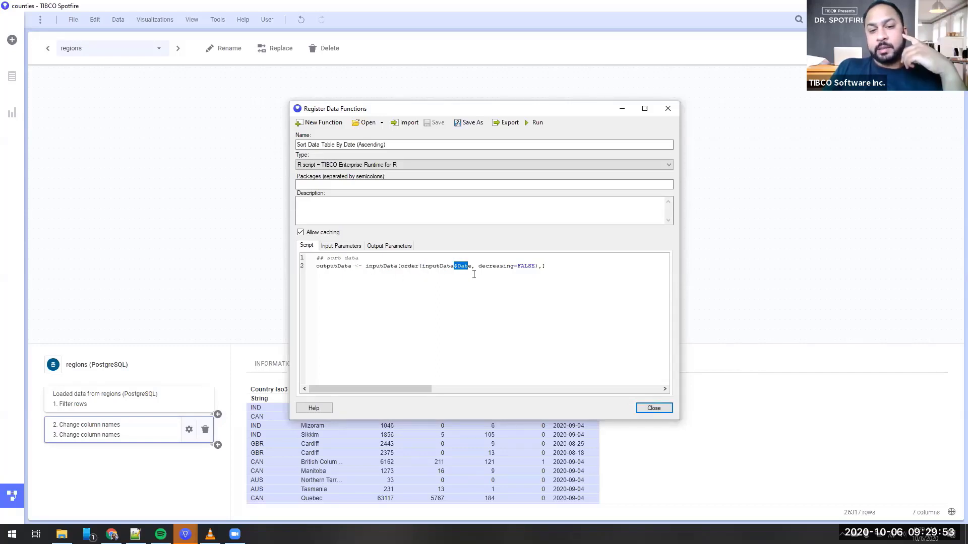
pyautogui.click(339, 264)
pyautogui.click(652, 410)
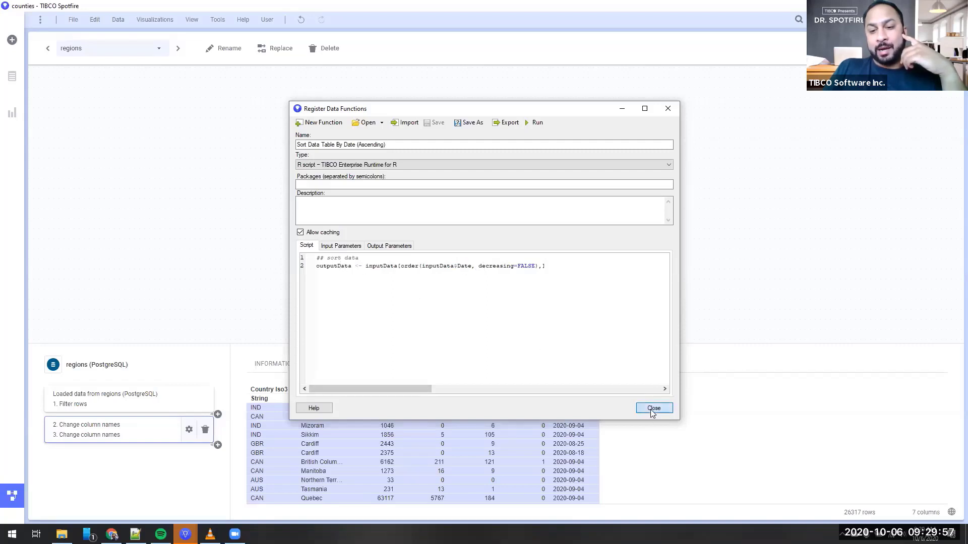
pyautogui.click(634, 369)
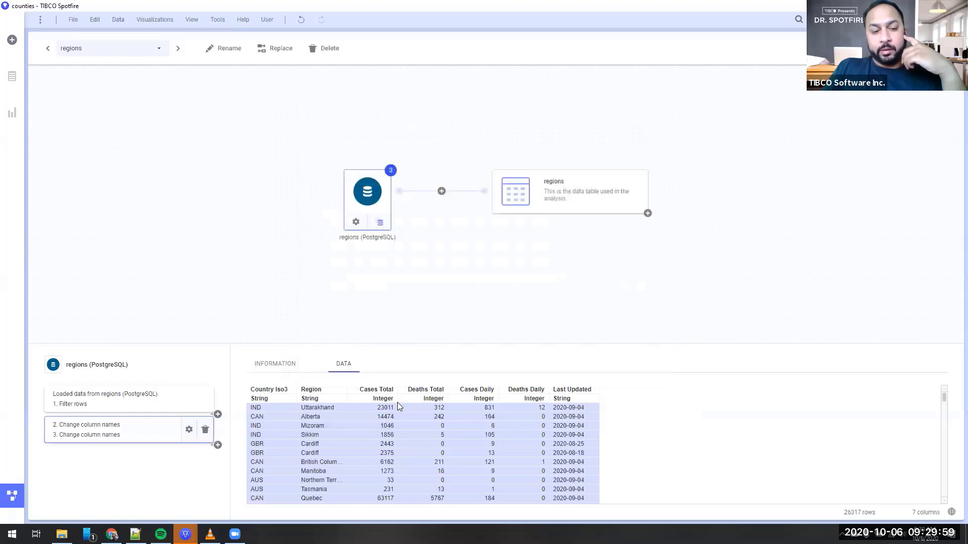
# Switch to the COVID19 Data Prep analysis and examine the Data Function transformation in the last Added columns node before the final table
pyautogui.moveTo(186, 534)
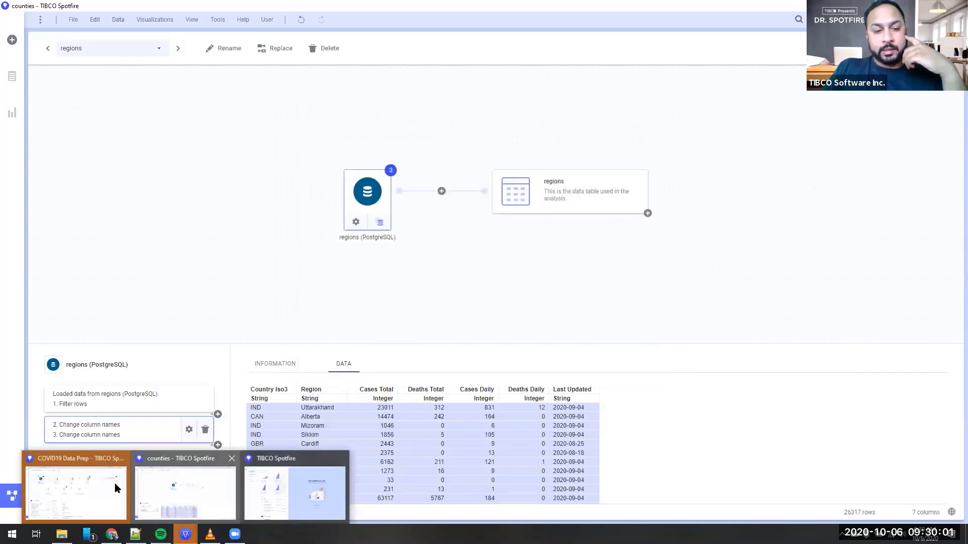
pyautogui.click(115, 486)
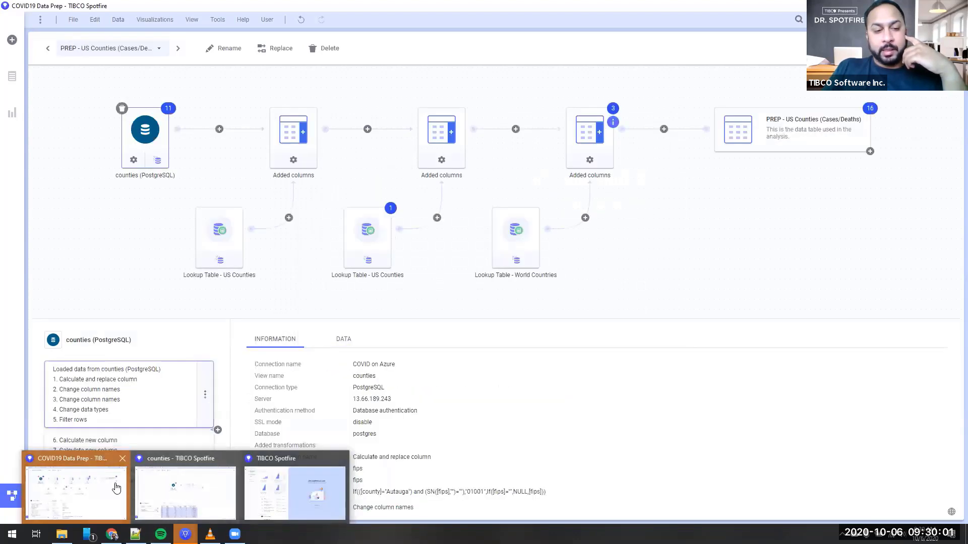
pyautogui.click(580, 140)
pyautogui.click(168, 391)
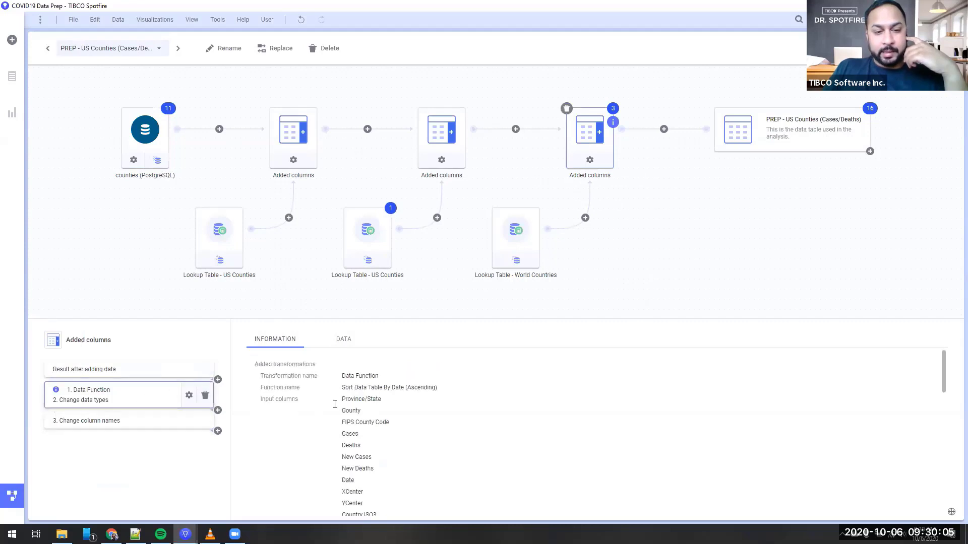
pyautogui.scroll(-2, 316, 405)
pyautogui.scroll(2, 313, 401)
pyautogui.moveTo(345, 388); pyautogui.dragTo(437, 387)
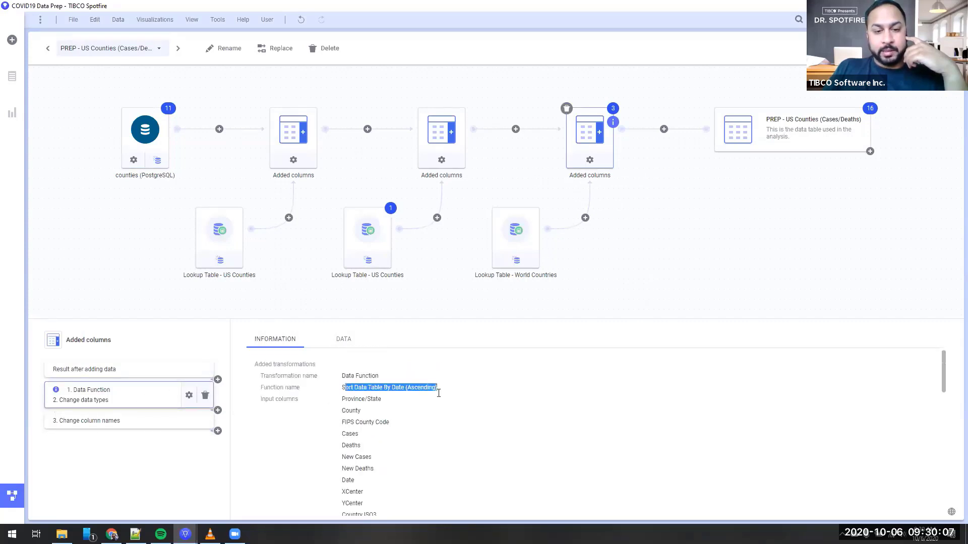
# Examine the data functions and transformation types offered for the sort transformation, and cancel without changes
pyautogui.click(190, 396)
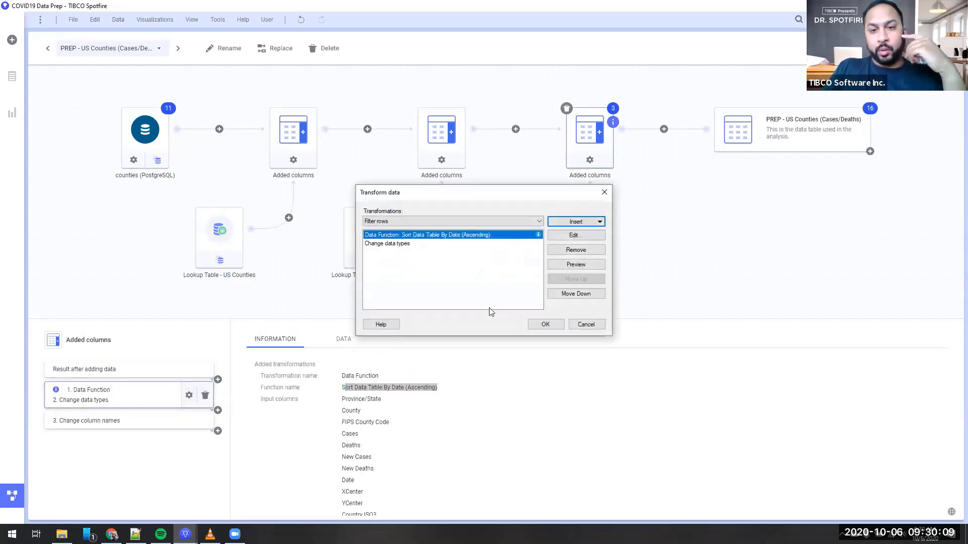
pyautogui.click(562, 237)
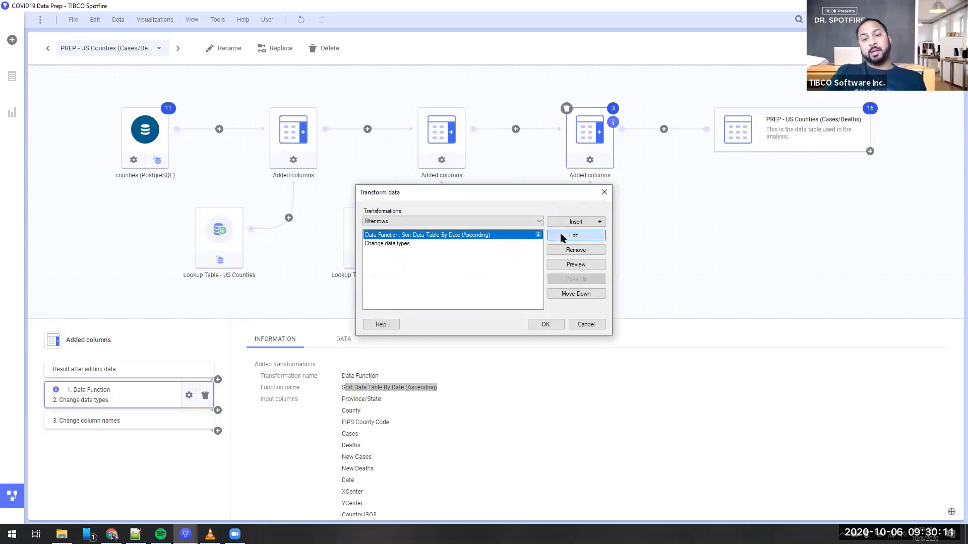
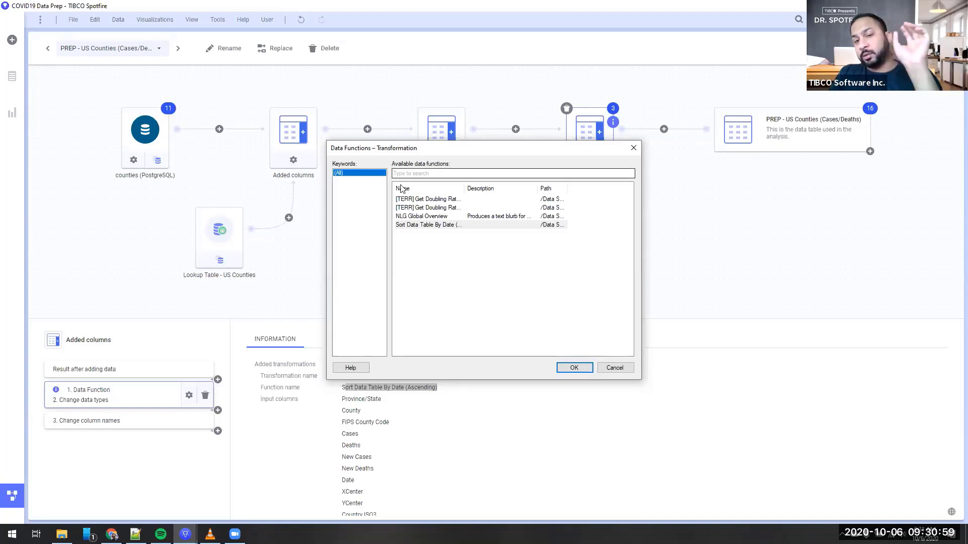
pyautogui.click(614, 367)
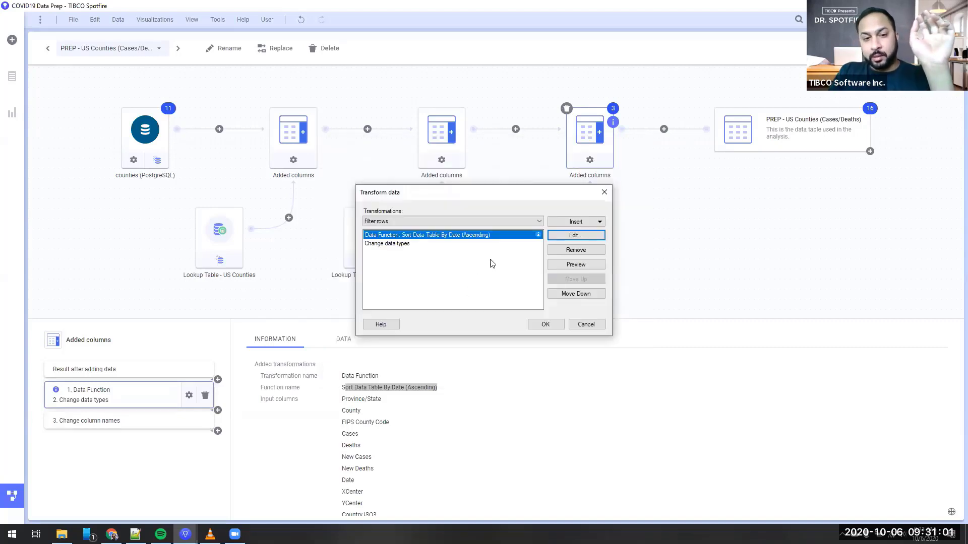
pyautogui.click(518, 223)
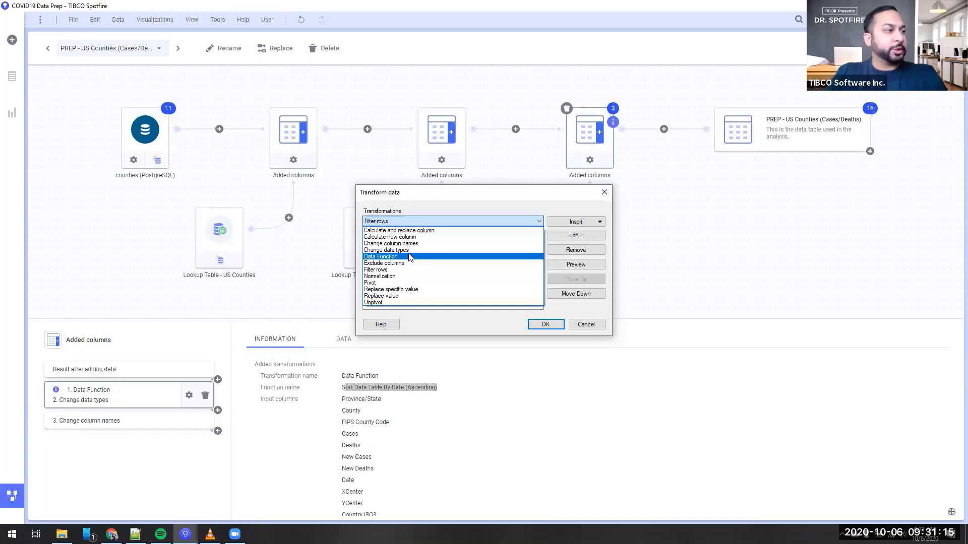
pyautogui.click(580, 324)
pyautogui.click(587, 324)
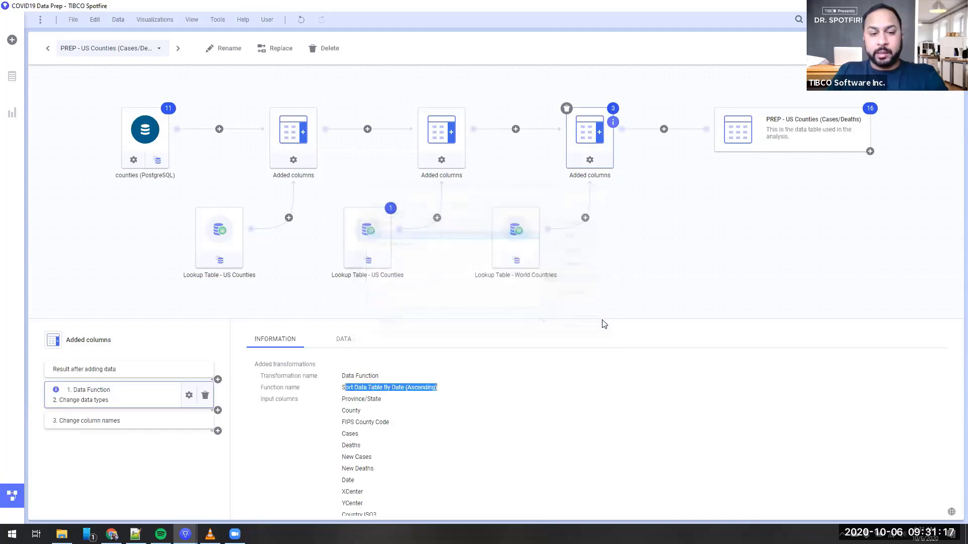
# Open the Spain Province Lookup file from the DR SPOTFIRE OCT folder on the Desktop in File Explorer
pyautogui.click(61, 534)
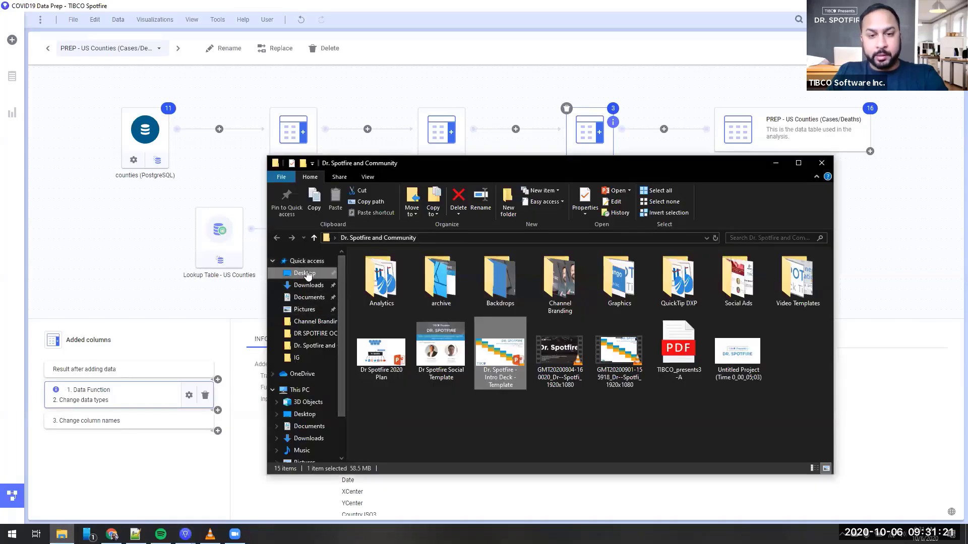
pyautogui.click(307, 273)
pyautogui.click(411, 301)
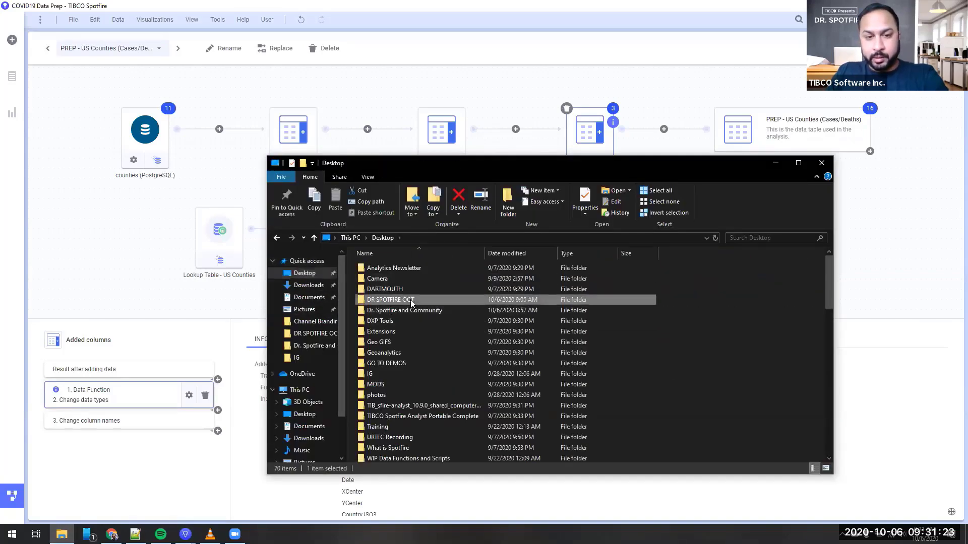
pyautogui.doubleClick(411, 301)
pyautogui.click(395, 280)
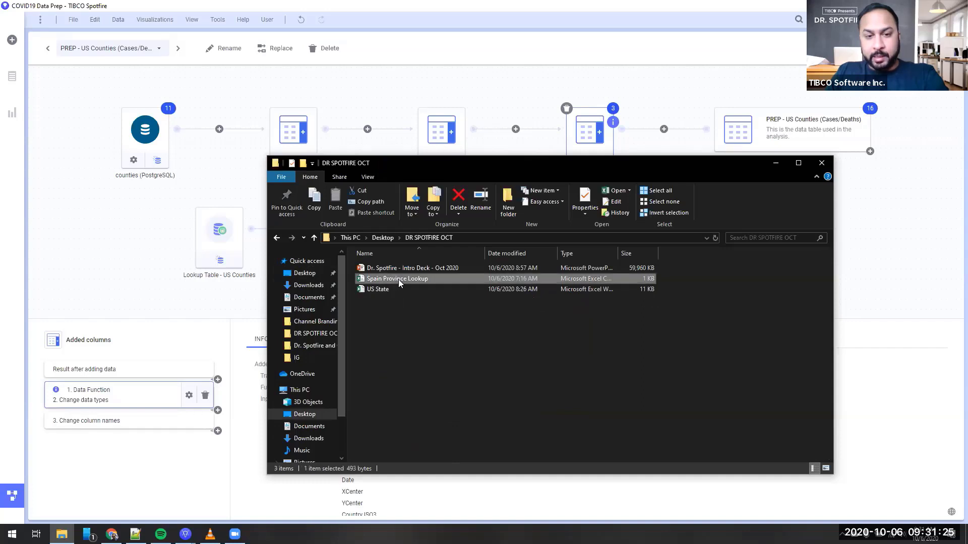
pyautogui.doubleClick(398, 279)
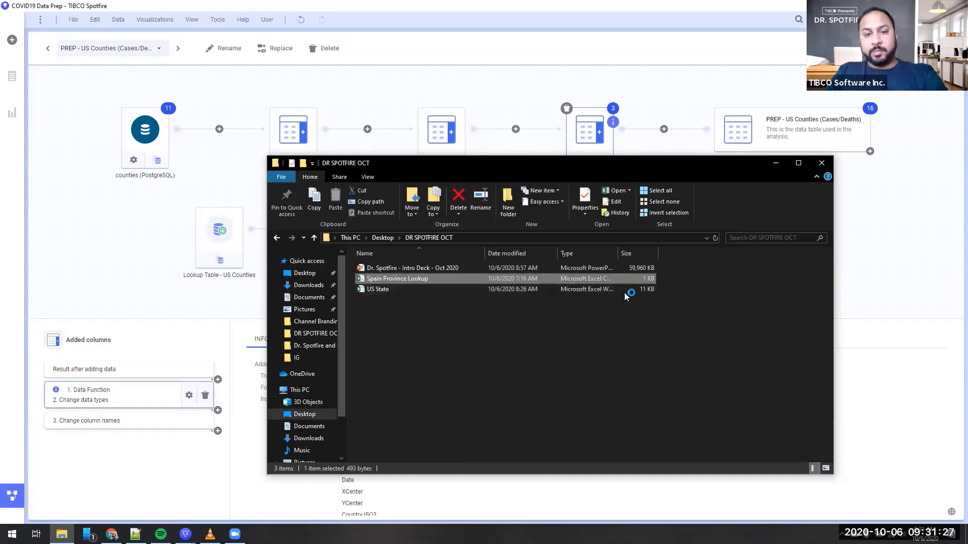
pyautogui.moveTo(654, 162); pyautogui.dragTo(967, 163)
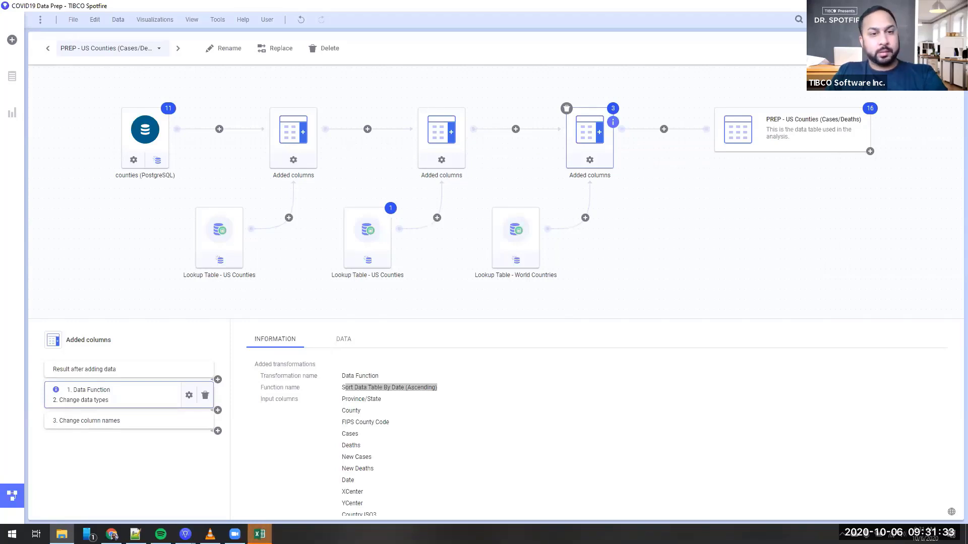
# Switch to the counties analysis, leave the data canvas and create a cross table from the regions data
pyautogui.moveTo(186, 534)
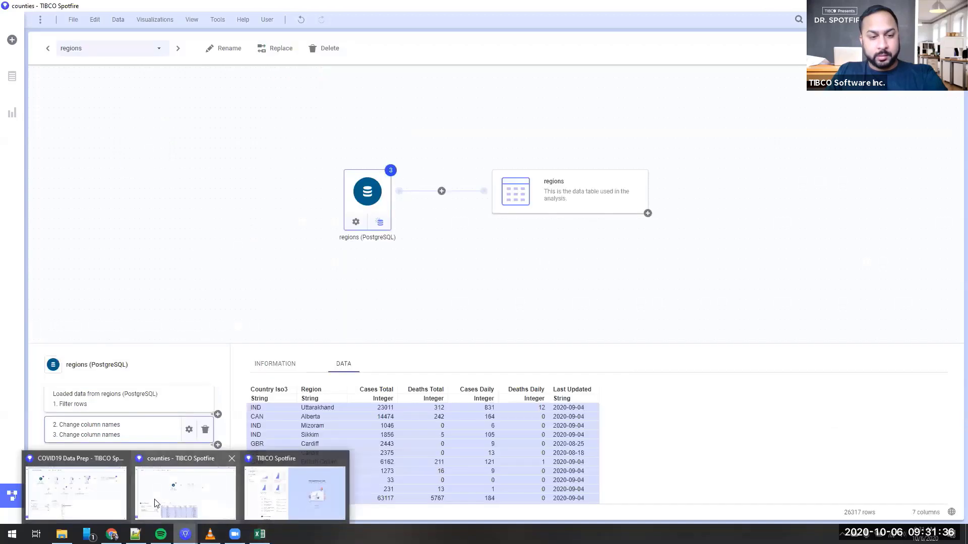
pyautogui.click(173, 502)
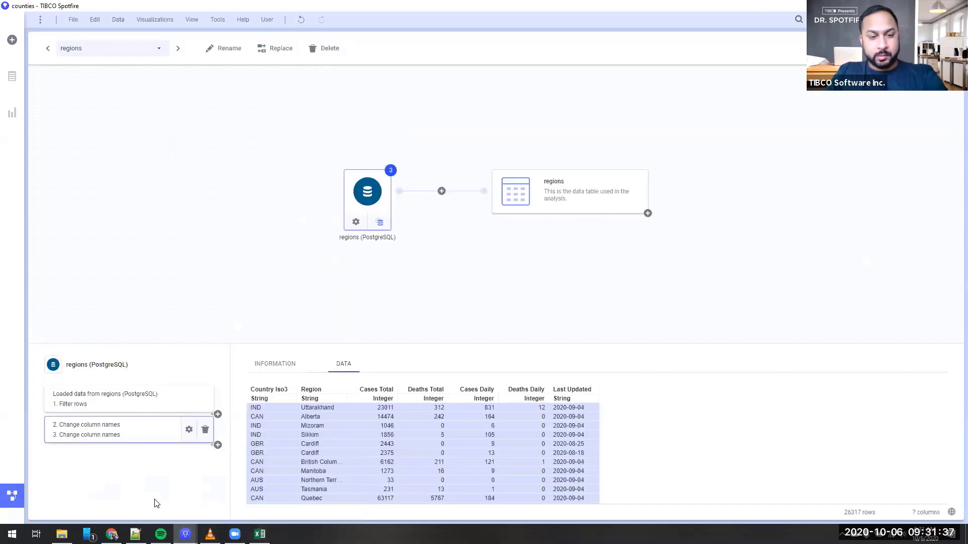
pyautogui.click(135, 55)
pyautogui.click(134, 55)
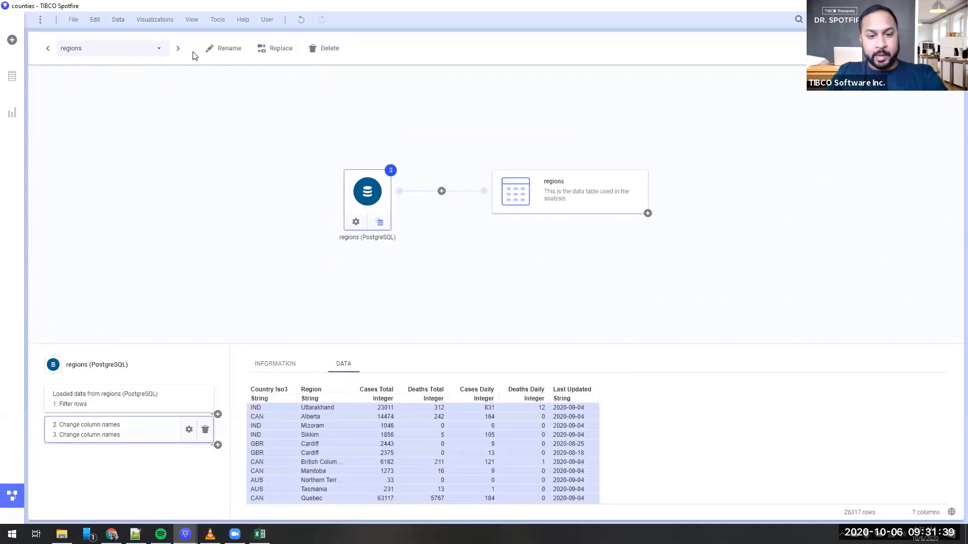
pyautogui.click(11, 498)
pyautogui.click(12, 112)
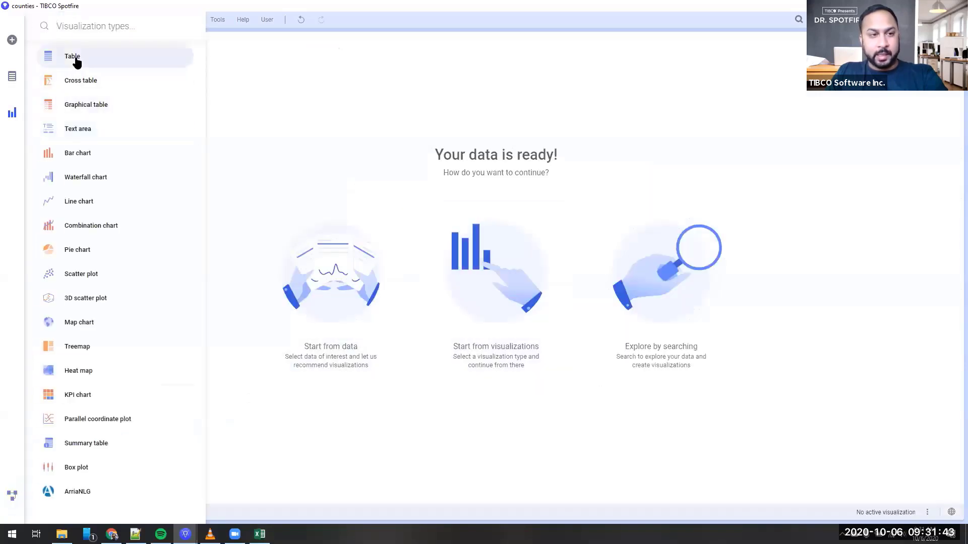
pyautogui.click(87, 78)
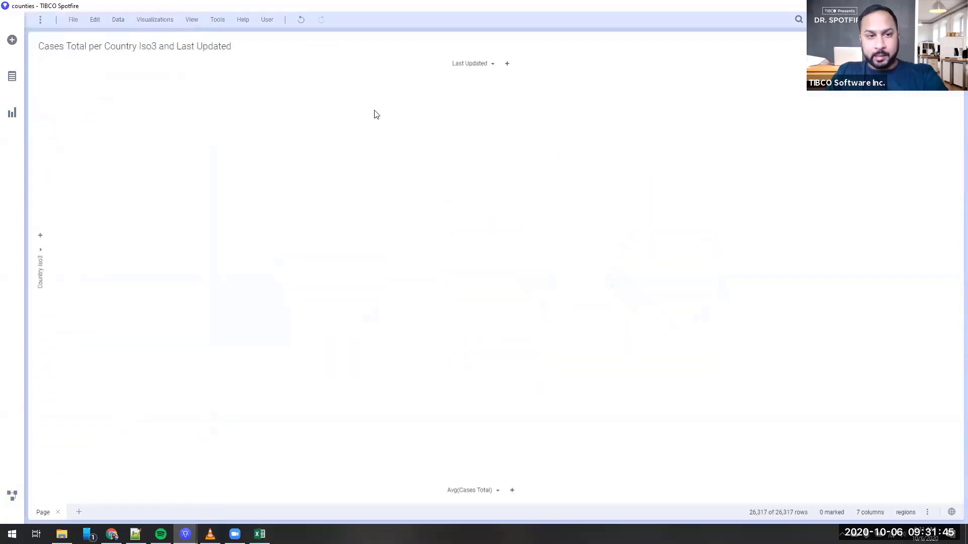
# Add Region to the cross table's vertical axis and bring the ESP region codes into view
pyautogui.click(40, 236)
pyautogui.click(65, 293)
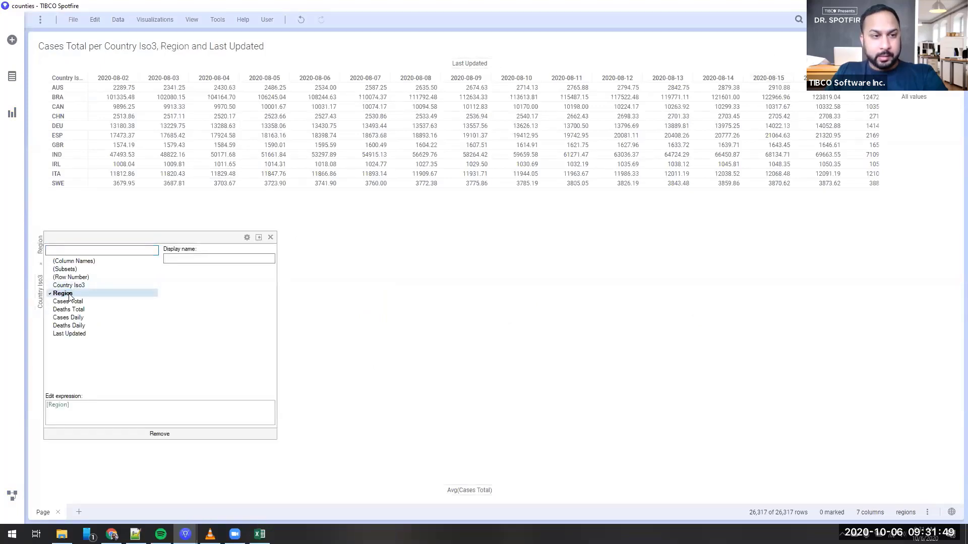
pyautogui.click(177, 62)
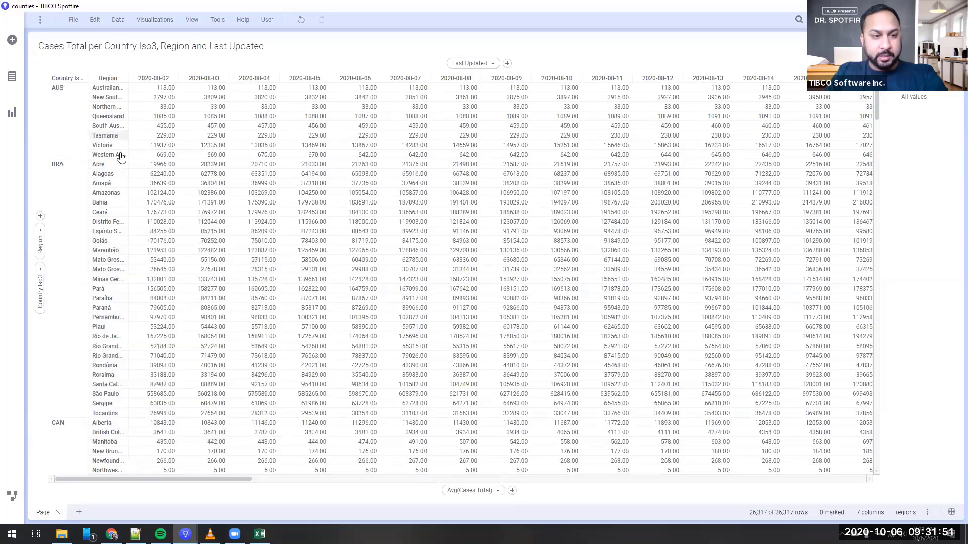
pyautogui.scroll(-13, 127, 308)
pyautogui.scroll(-20, 97, 367)
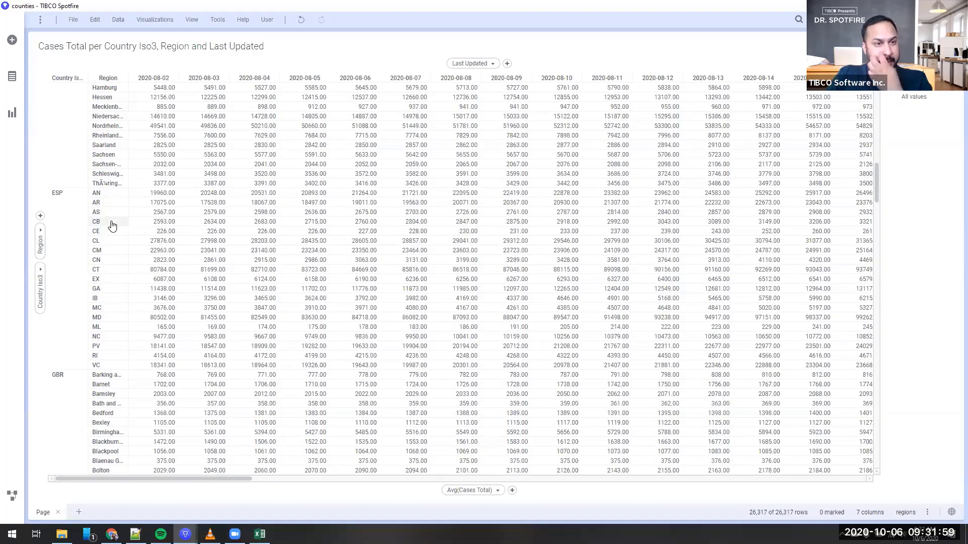
pyautogui.scroll(3, 108, 217)
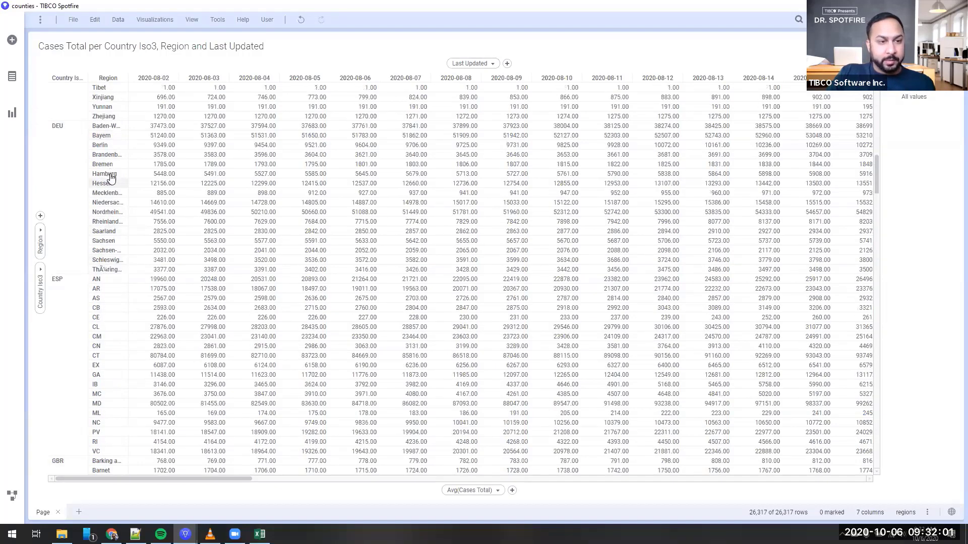
pyautogui.scroll(-2, 107, 269)
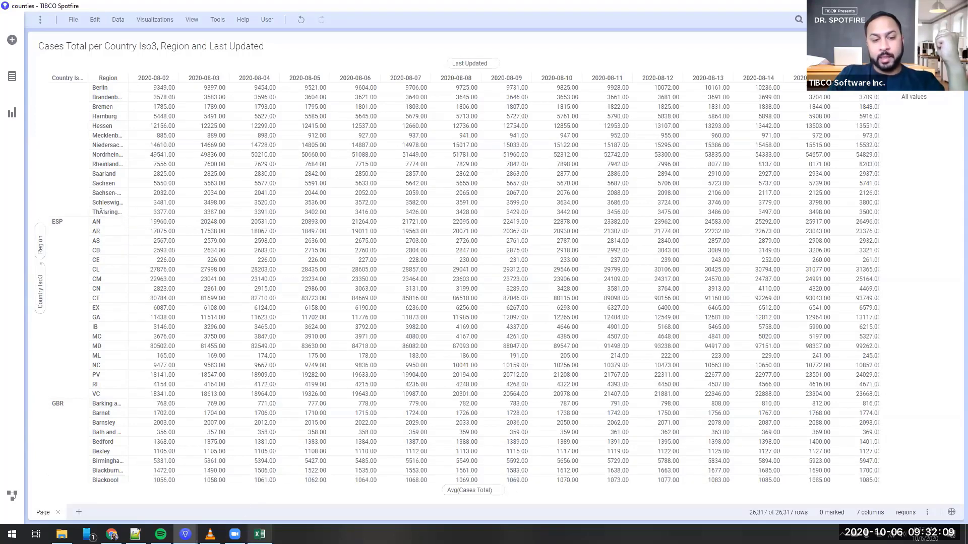
# Switch to Excel and examine the ISO3, State Code and State columns of the Spain Province Lookup file
pyautogui.click(260, 533)
pyautogui.click(512, 201)
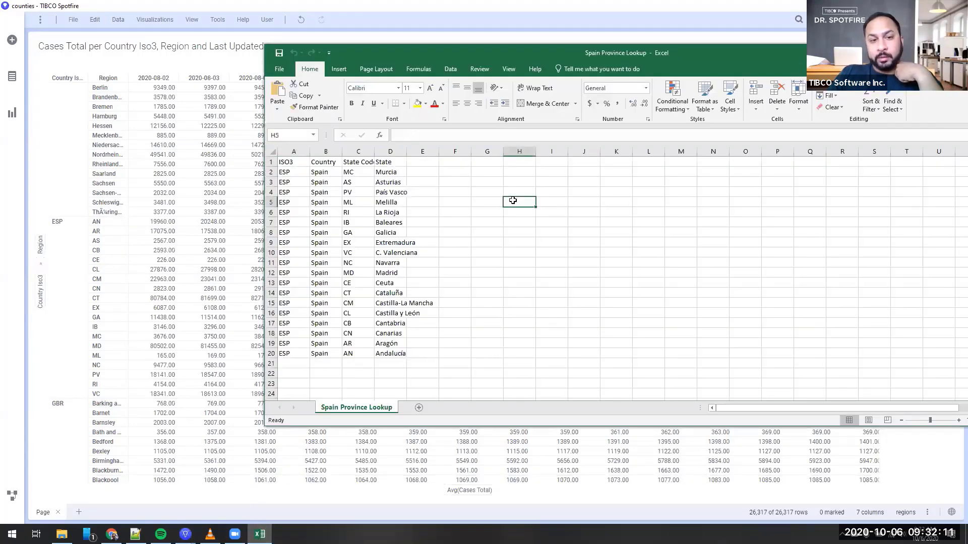
pyautogui.moveTo(297, 171); pyautogui.dragTo(296, 346)
pyautogui.moveTo(367, 170); pyautogui.dragTo(355, 354)
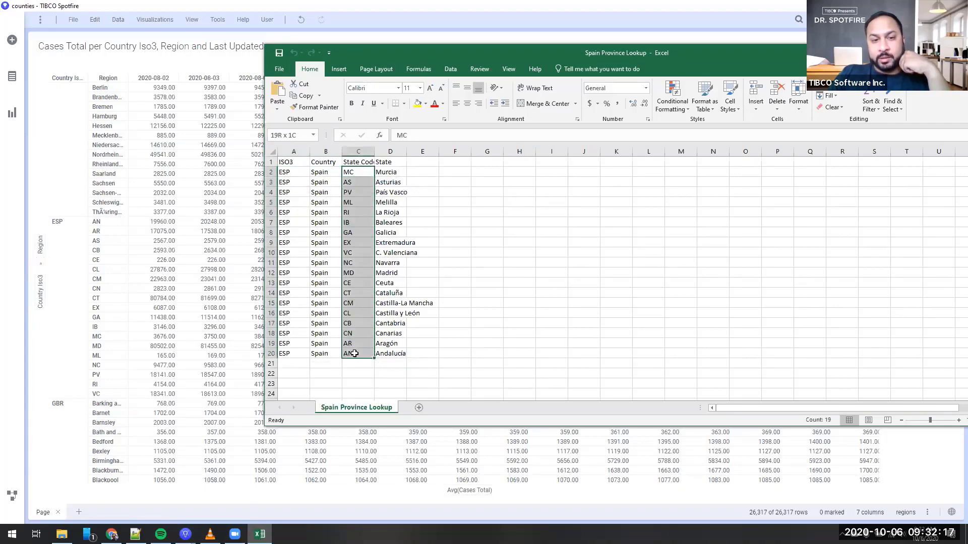
pyautogui.moveTo(396, 174); pyautogui.dragTo(393, 355)
pyautogui.click(487, 323)
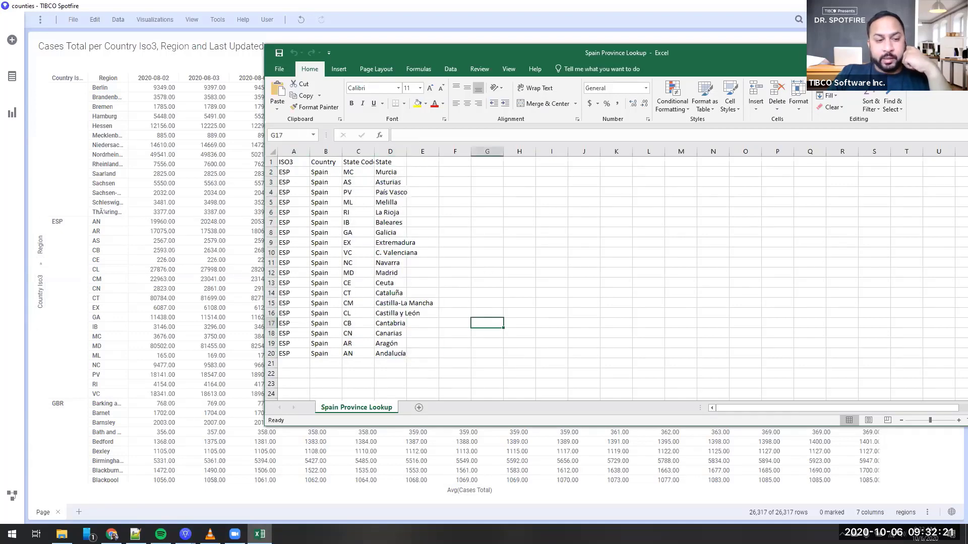
# In the data canvas, add columns to the regions table from the local file Spain Province Lookup.csv with the default import settings
pyautogui.click(11, 496)
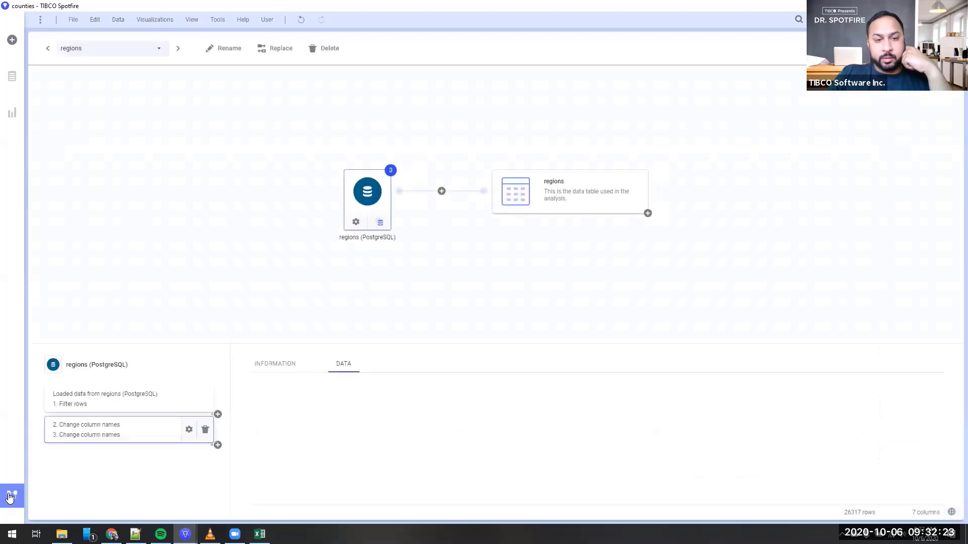
pyautogui.click(442, 192)
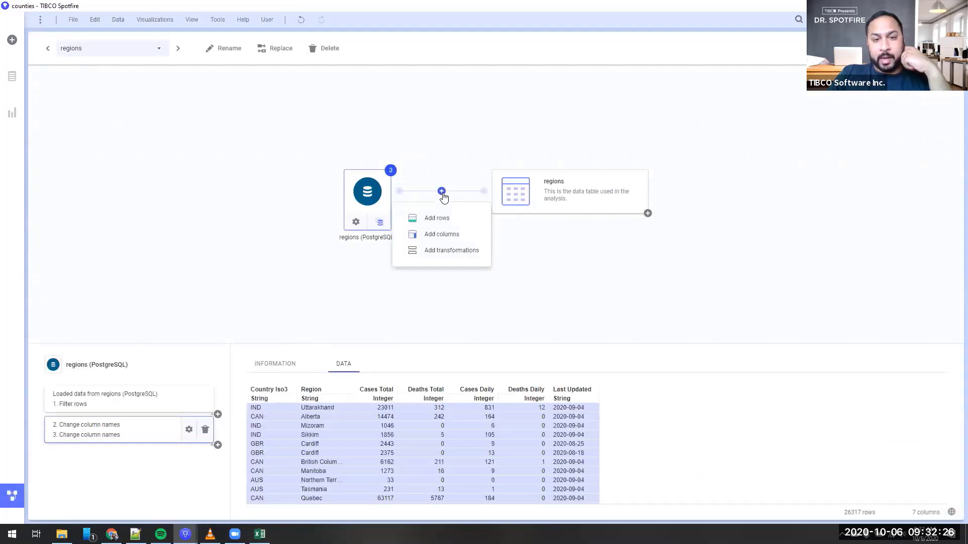
pyautogui.click(442, 234)
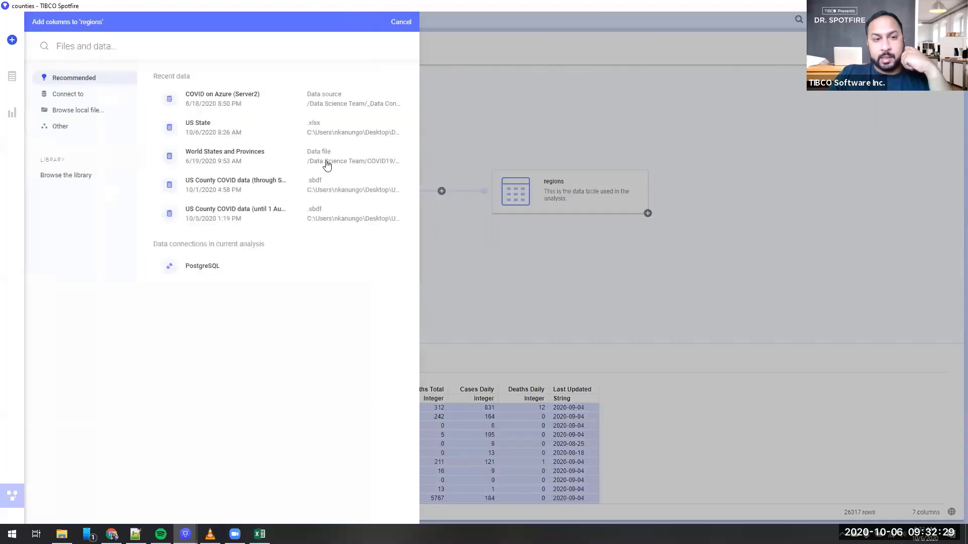
pyautogui.click(72, 110)
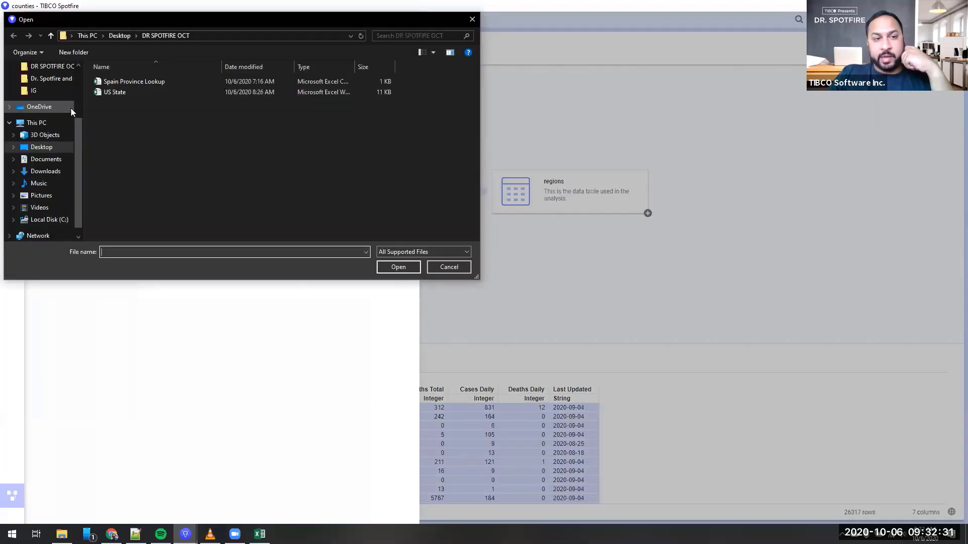
pyautogui.doubleClick(148, 83)
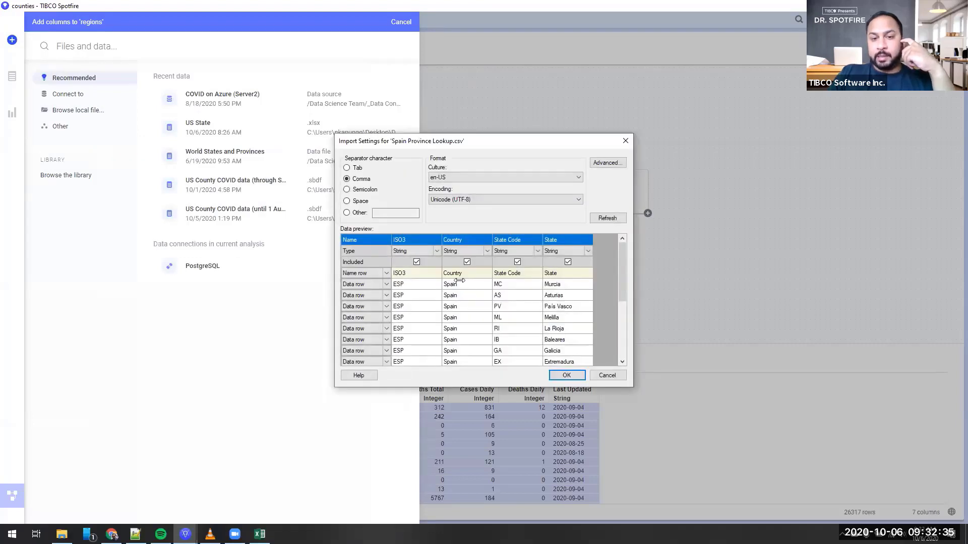
pyautogui.click(567, 378)
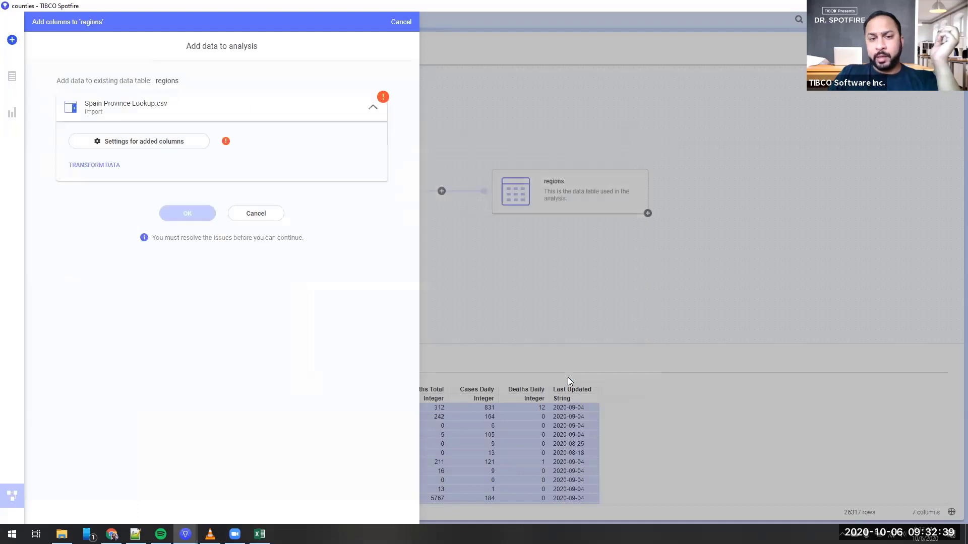
# In the settings for added columns, match Country Iso3 from the original data with ISO3 from the new data
pyautogui.click(188, 144)
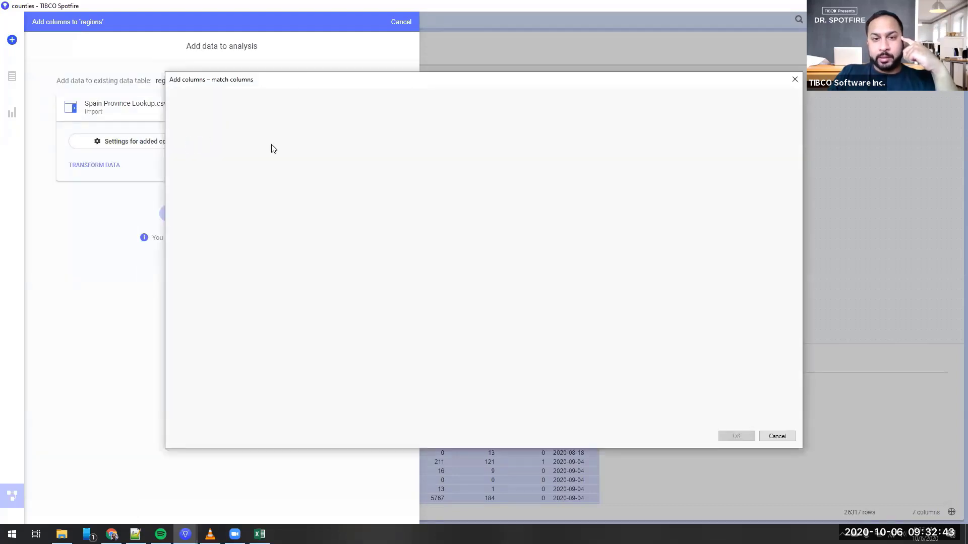
pyautogui.click(269, 172)
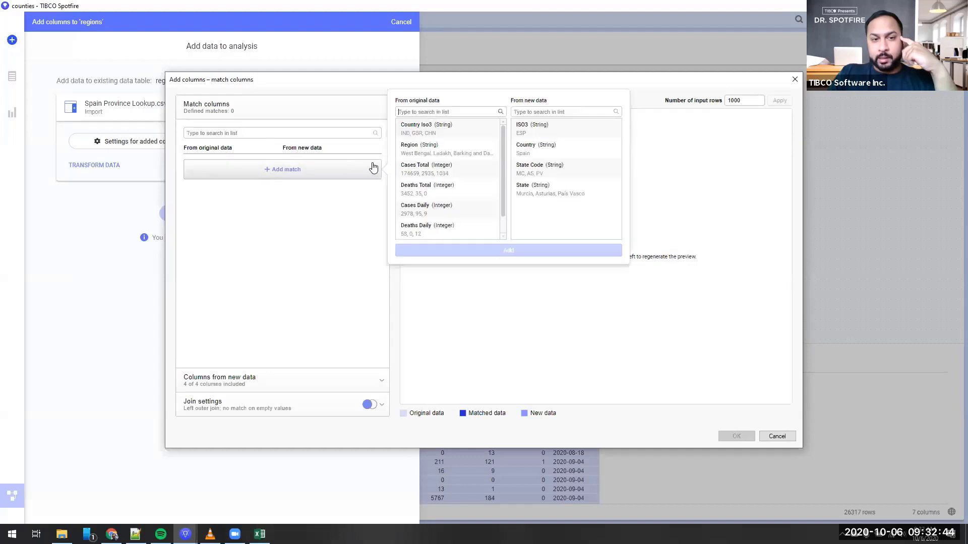
pyautogui.click(409, 129)
pyautogui.click(524, 130)
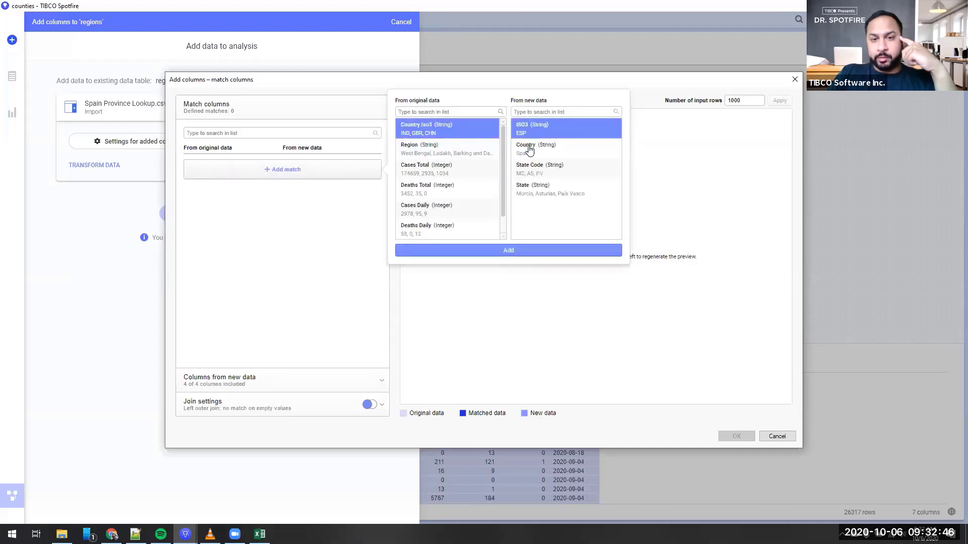
pyautogui.click(511, 250)
# Add a second match between Region in the original data and State Code in the new data
pyautogui.click(317, 196)
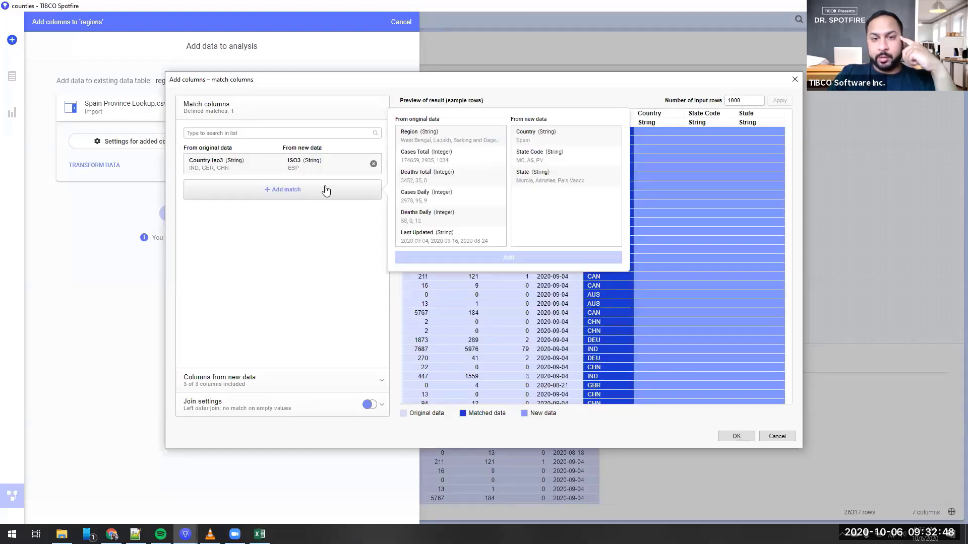
pyautogui.click(551, 159)
pyautogui.click(446, 137)
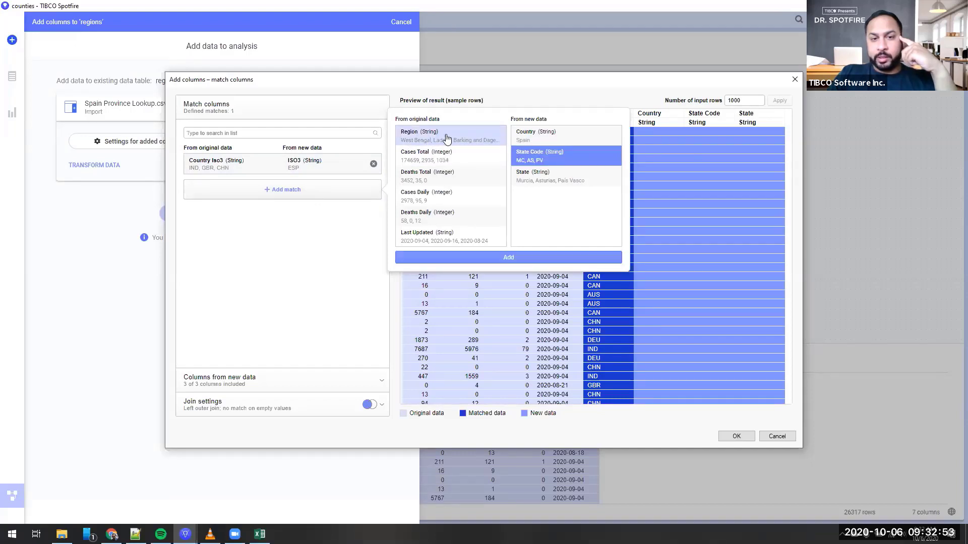
pyautogui.click(446, 138)
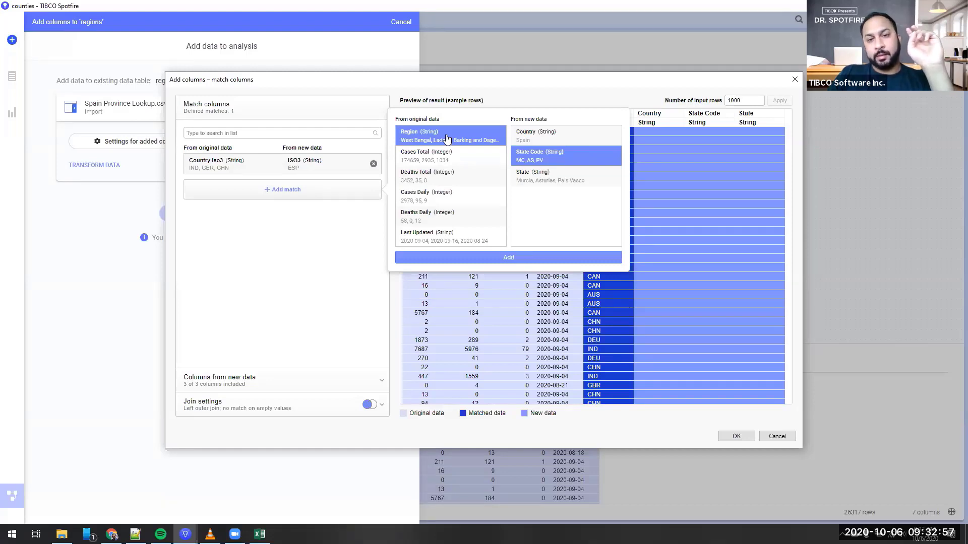
pyautogui.click(463, 257)
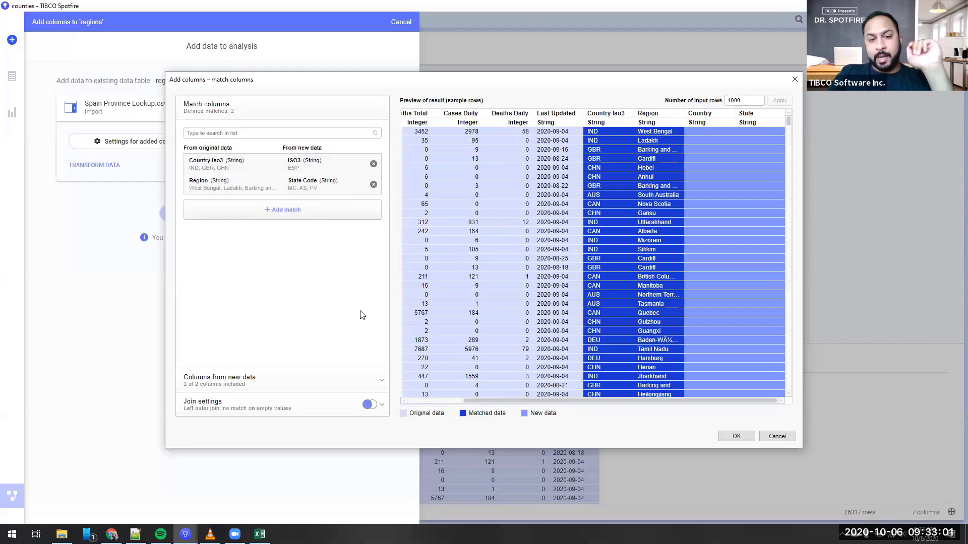
# Review the columns included from the new data and set the join type to Left single match join
pyautogui.click(276, 381)
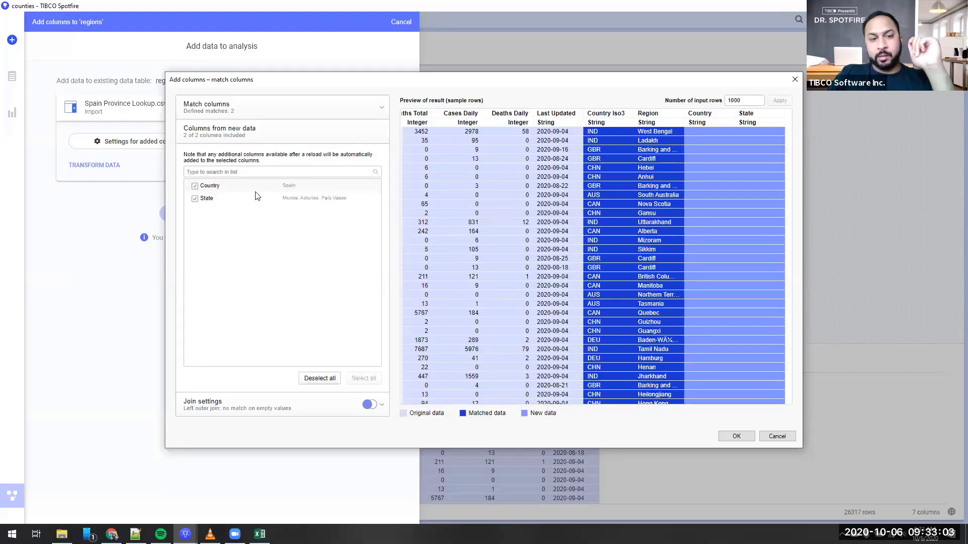
pyautogui.click(249, 402)
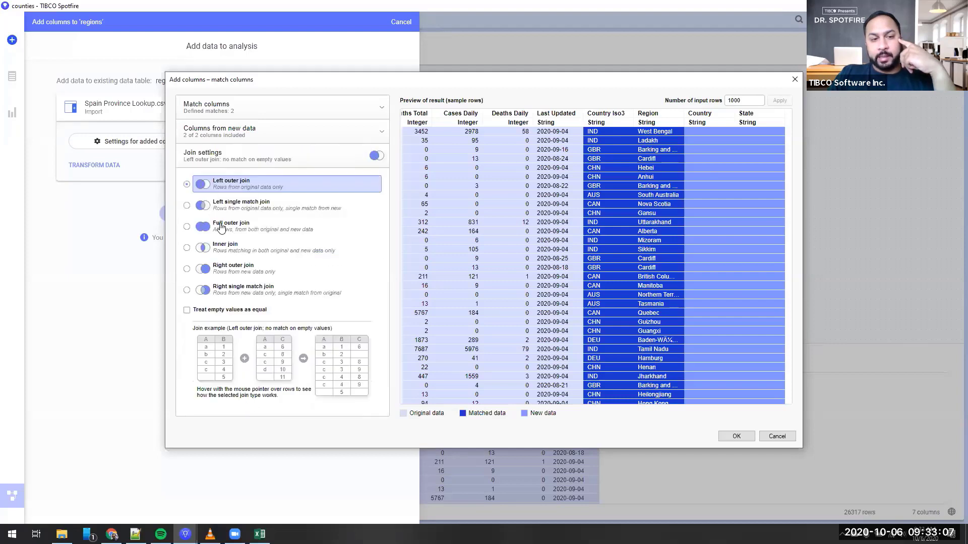
pyautogui.click(220, 205)
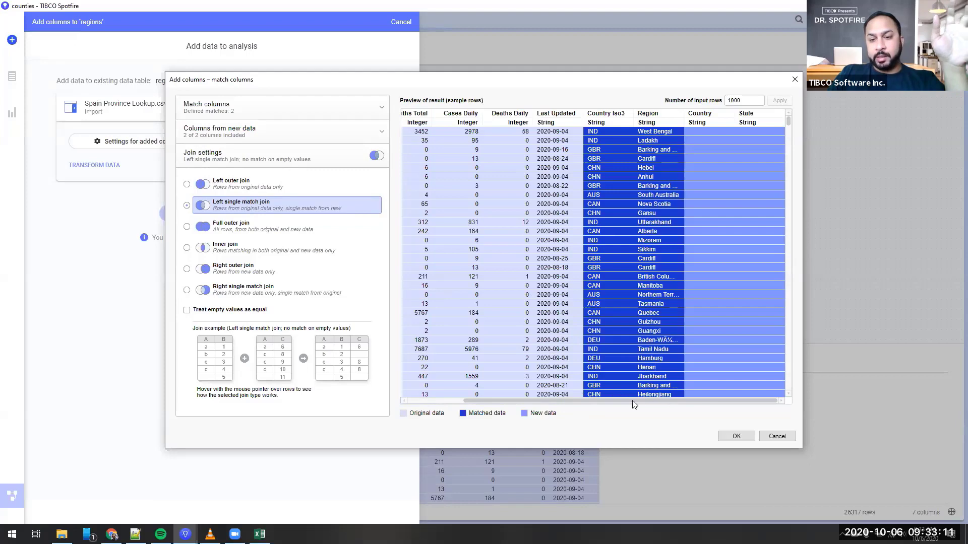
pyautogui.moveTo(651, 401)
pyautogui.mouseDown()
pyautogui.moveTo(520, 401)
pyautogui.moveTo(656, 400)
pyautogui.mouseUp()
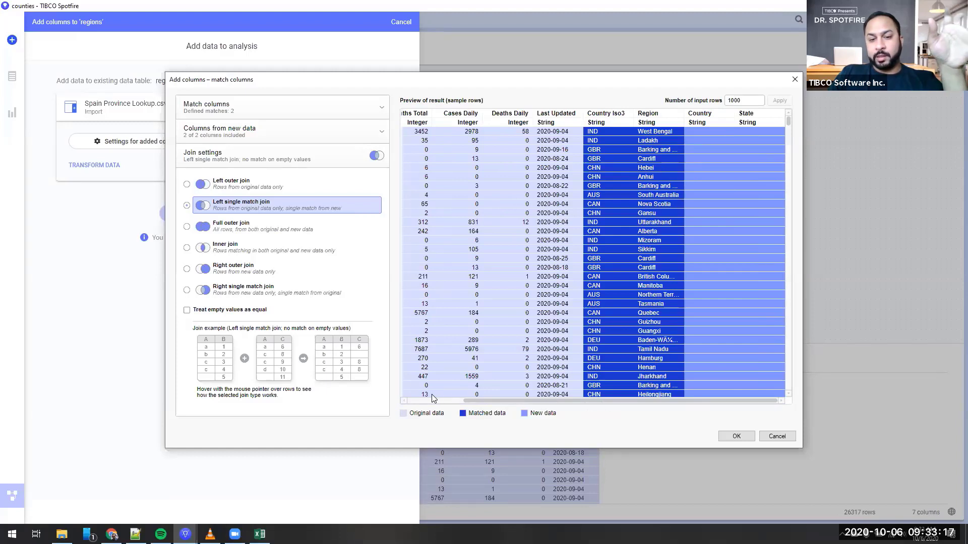
# Apply the column matches and join to add the Spain lookup columns to the regions table, and inspect the joined Spanish rows
pyautogui.moveTo(598, 400); pyautogui.dragTo(574, 400)
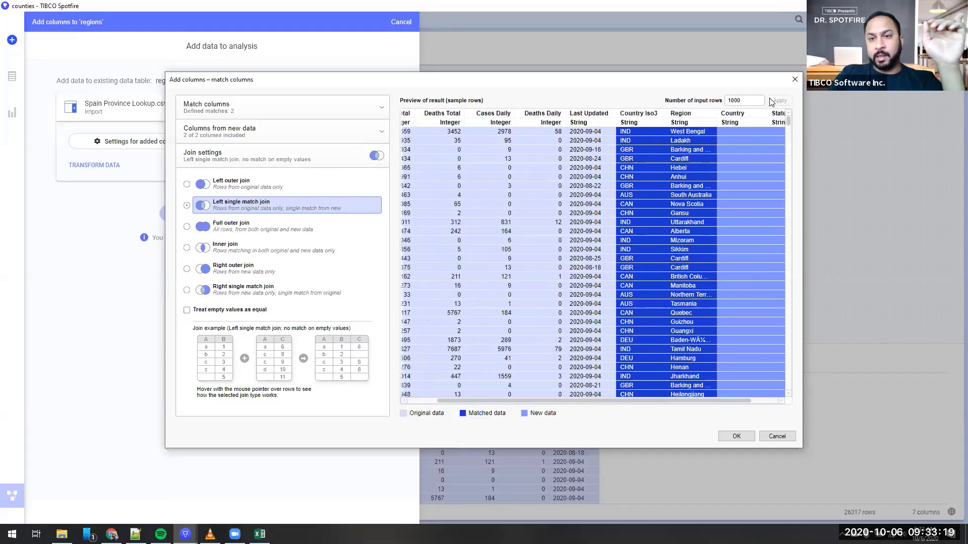
pyautogui.moveTo(748, 100); pyautogui.dragTo(723, 100)
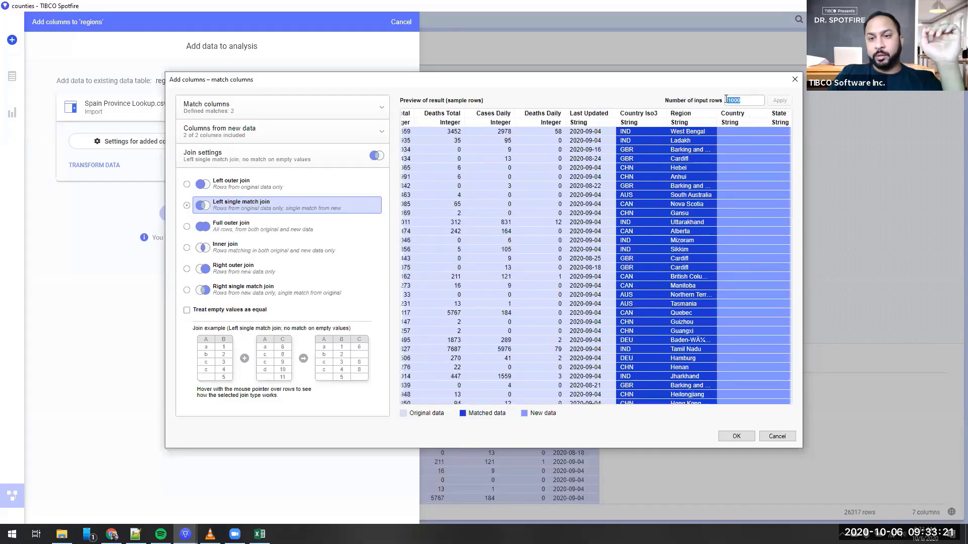
pyautogui.click(736, 438)
pyautogui.click(200, 215)
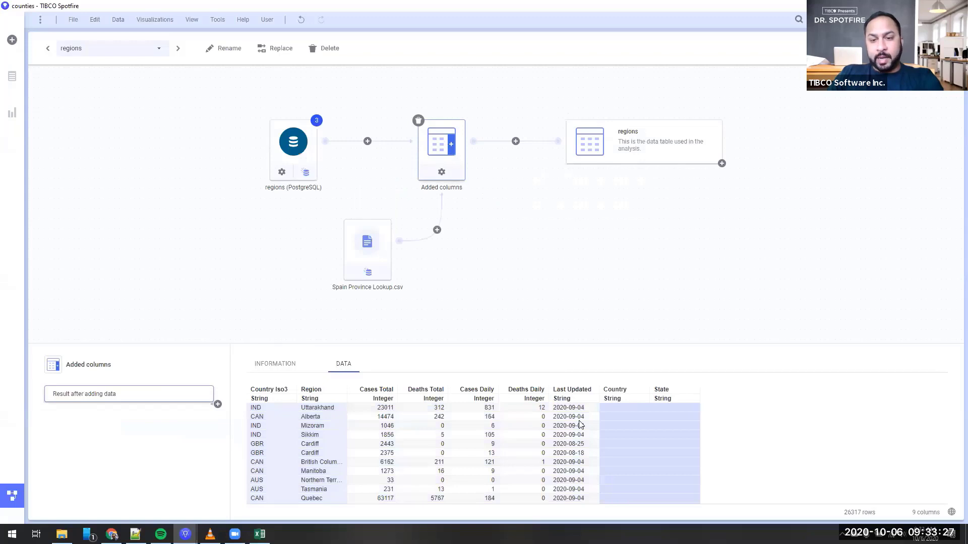
pyautogui.scroll(-10, 554, 439)
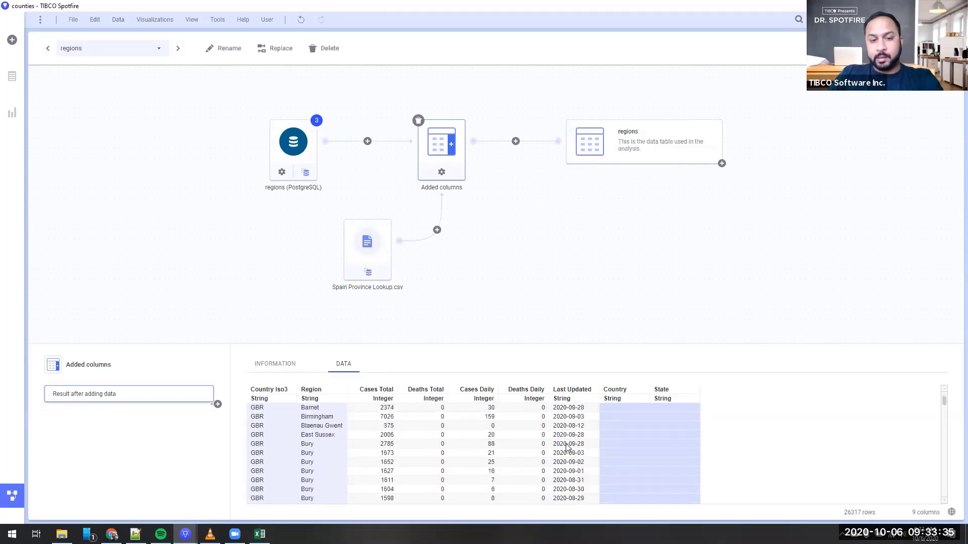
pyautogui.moveTo(944, 408)
pyautogui.mouseDown()
pyautogui.moveTo(944, 435)
pyautogui.moveTo(943, 424)
pyautogui.mouseUp()
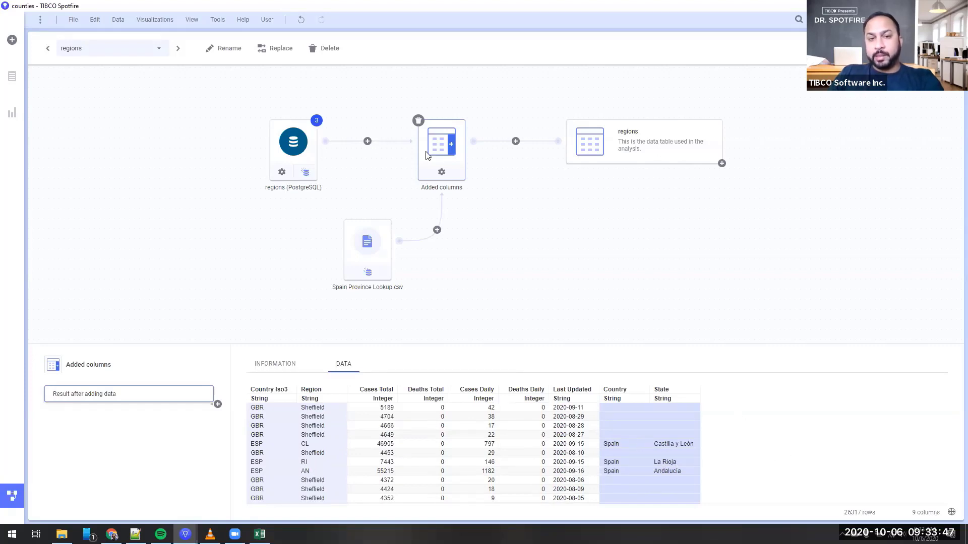
# Insert a Calculate and replace column transformation on Added columns with the expression If([State] is null,[Region],[State])
pyautogui.click(218, 404)
pyautogui.click(244, 421)
pyautogui.click(407, 225)
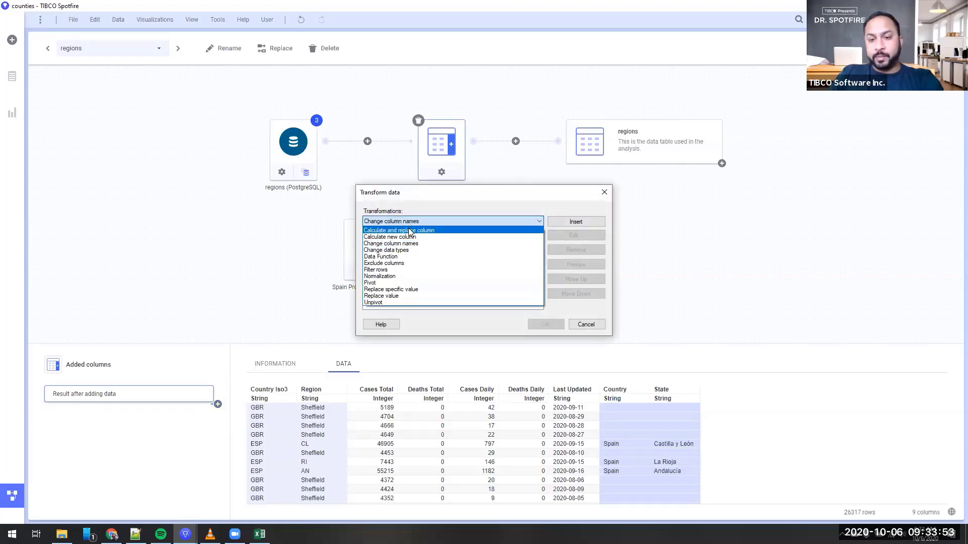
pyautogui.click(409, 230)
pyautogui.click(576, 221)
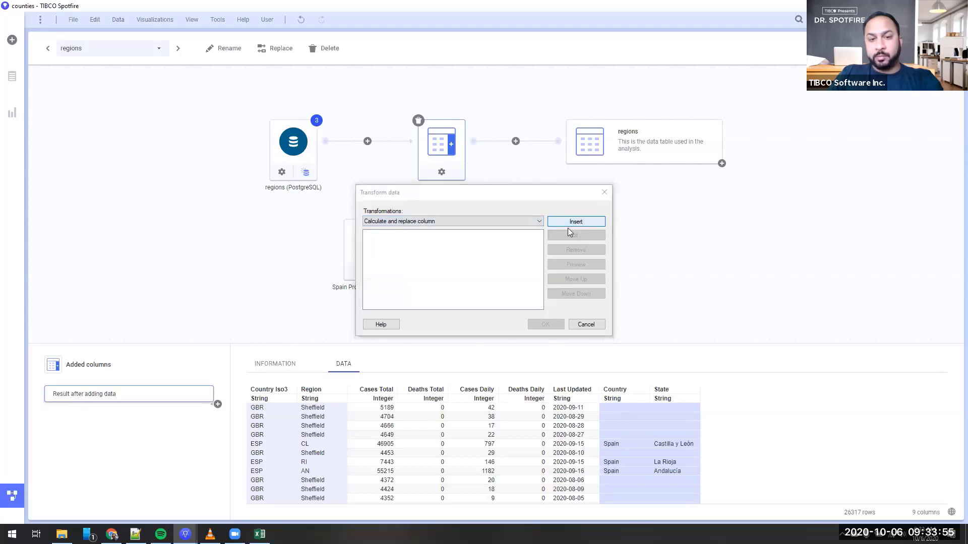
pyautogui.click(411, 382)
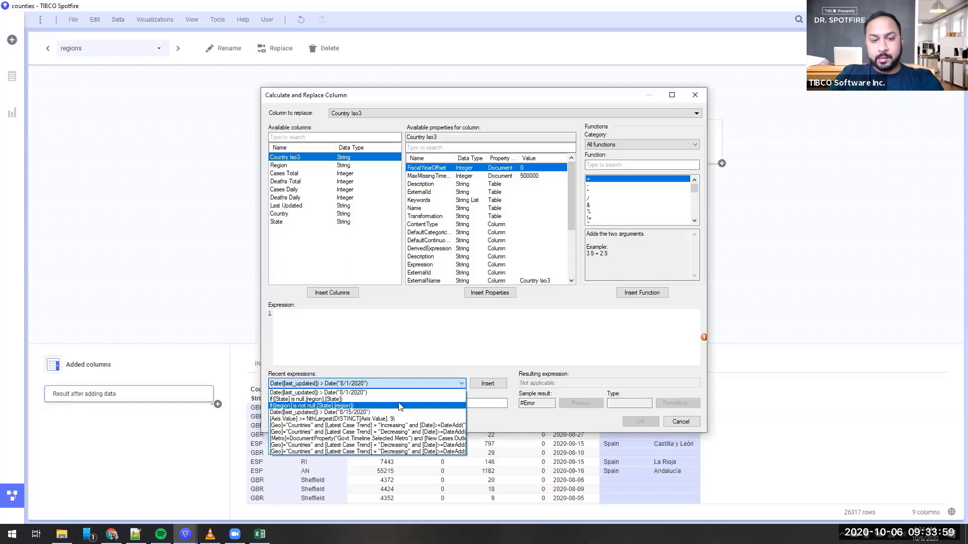
pyautogui.click(399, 399)
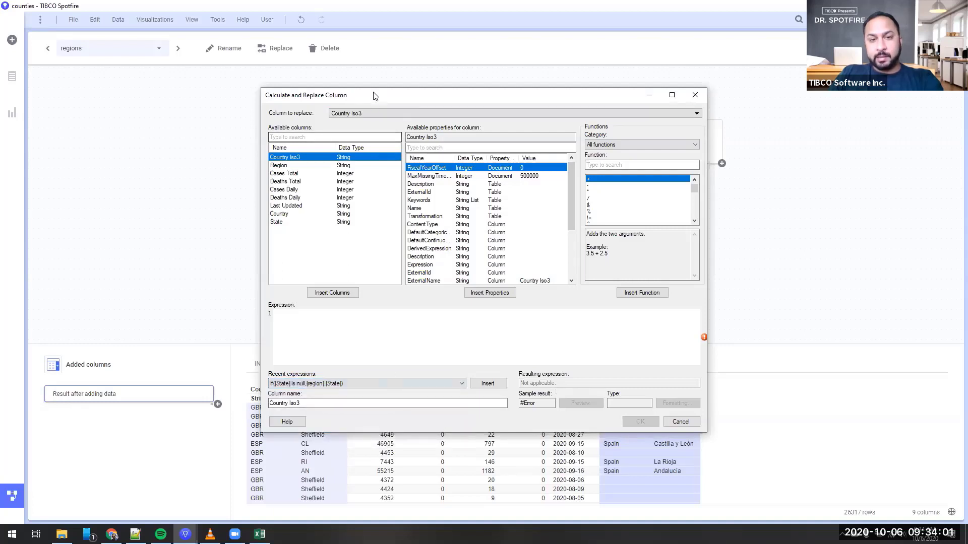
pyautogui.moveTo(374, 95); pyautogui.dragTo(272, 49)
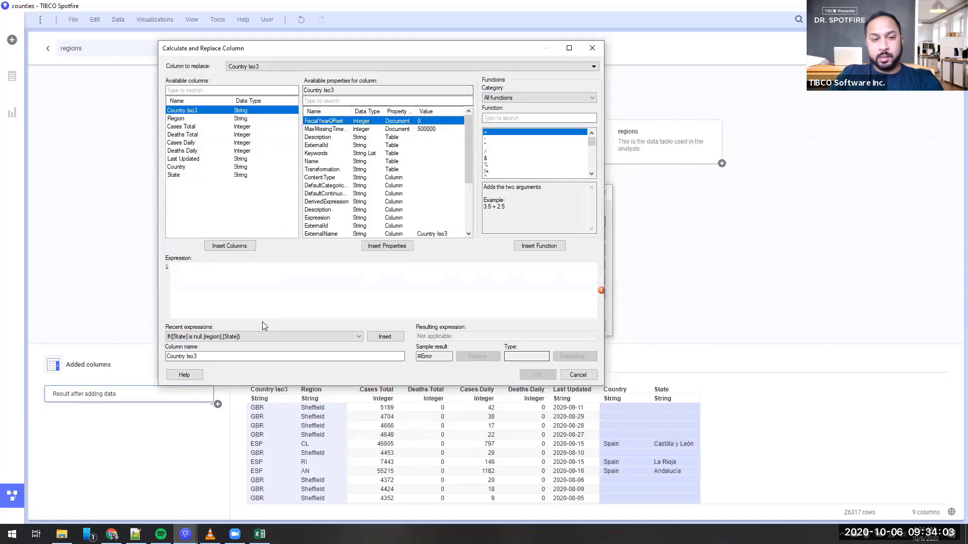
pyautogui.click(383, 336)
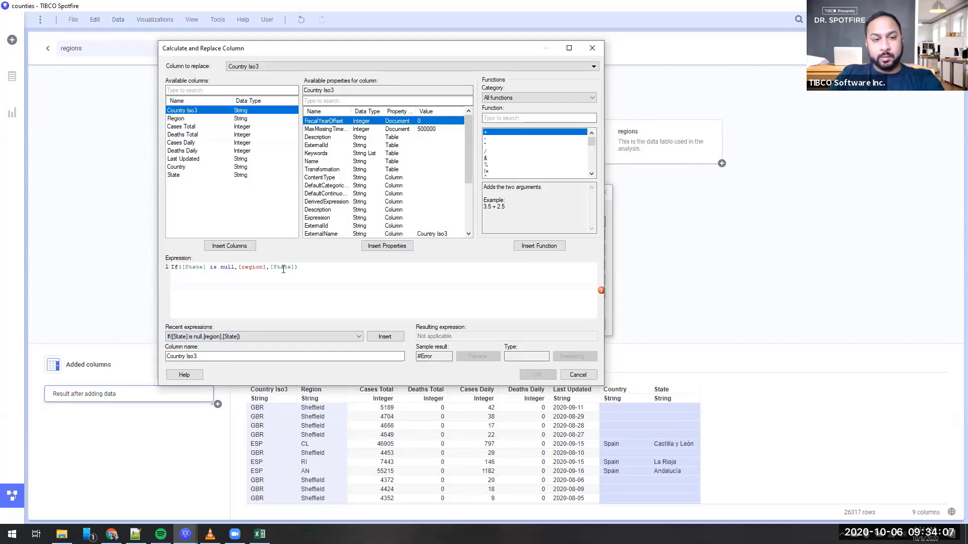
pyautogui.click(247, 266)
pyautogui.press('BackSpace')
pyautogui.write('R')
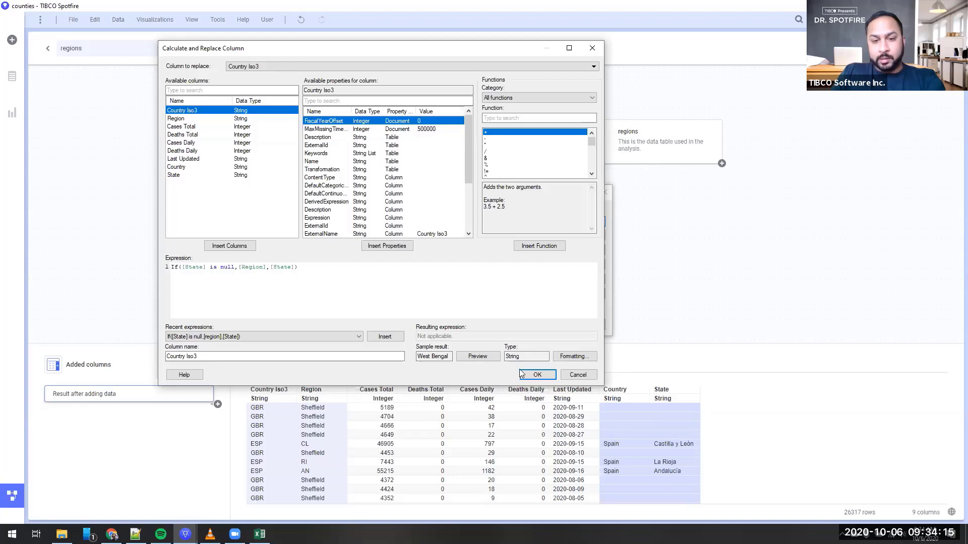
# Set State as the column to replace and apply the transformation to the joined data
pyautogui.click(293, 66)
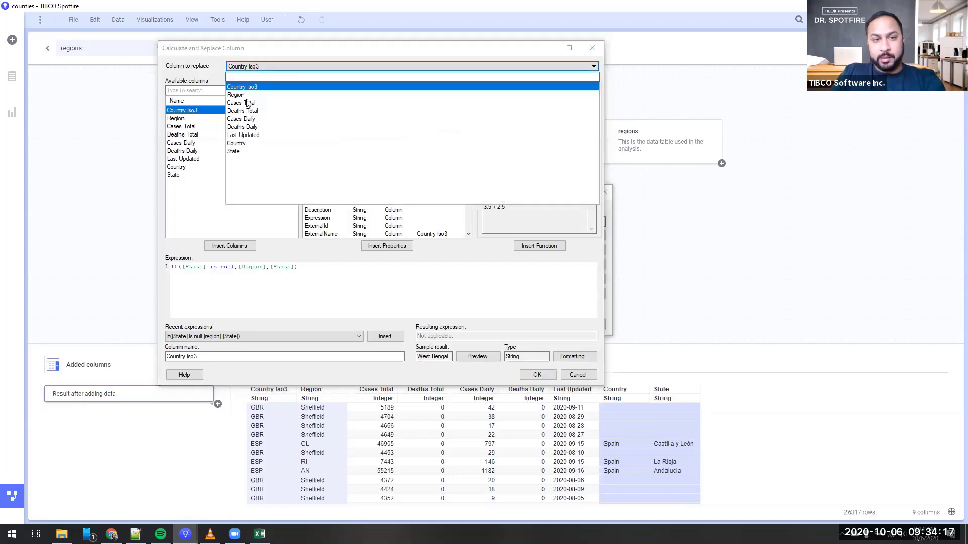
pyautogui.click(233, 152)
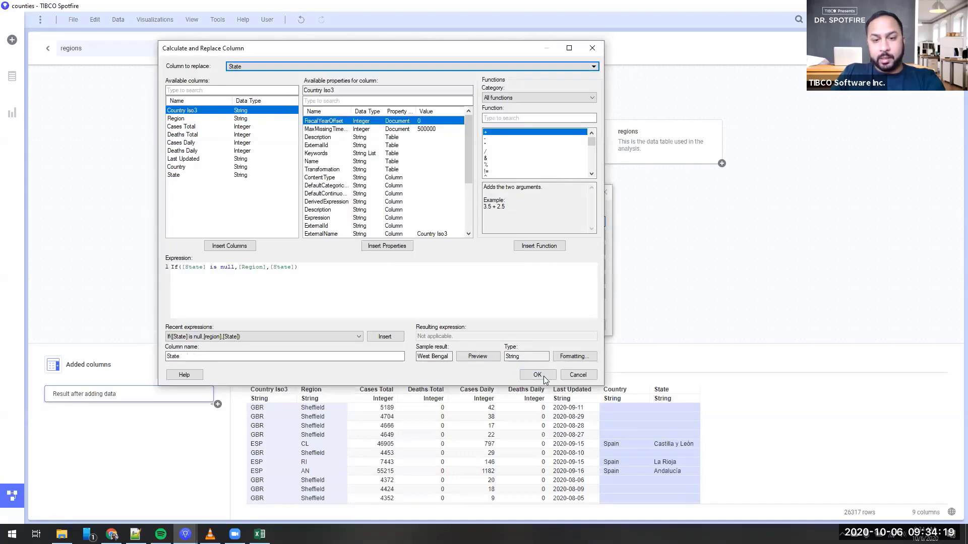
pyautogui.click(538, 375)
pyautogui.click(546, 325)
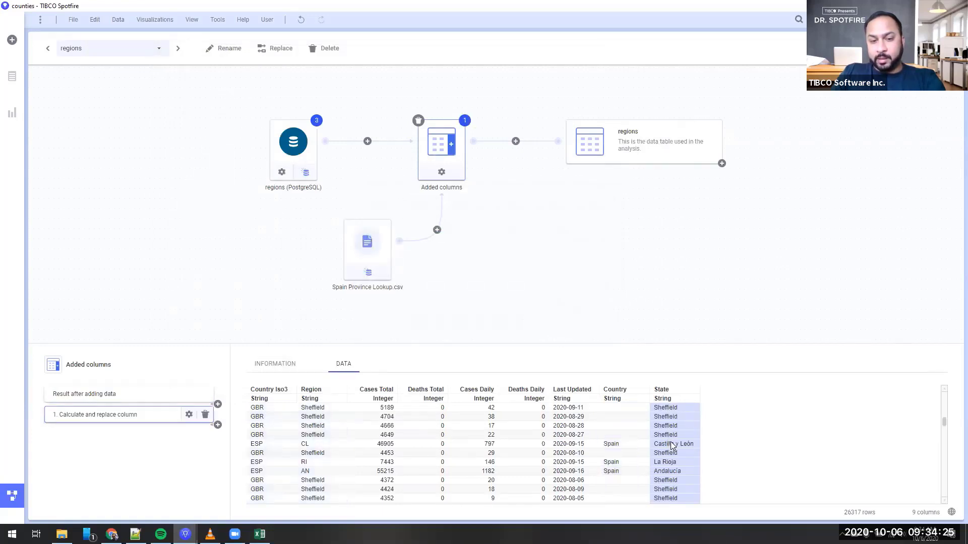
# Add an Exclude columns transformation that removes Region and Country from the joined data, and review the resulting State values
pyautogui.click(218, 425)
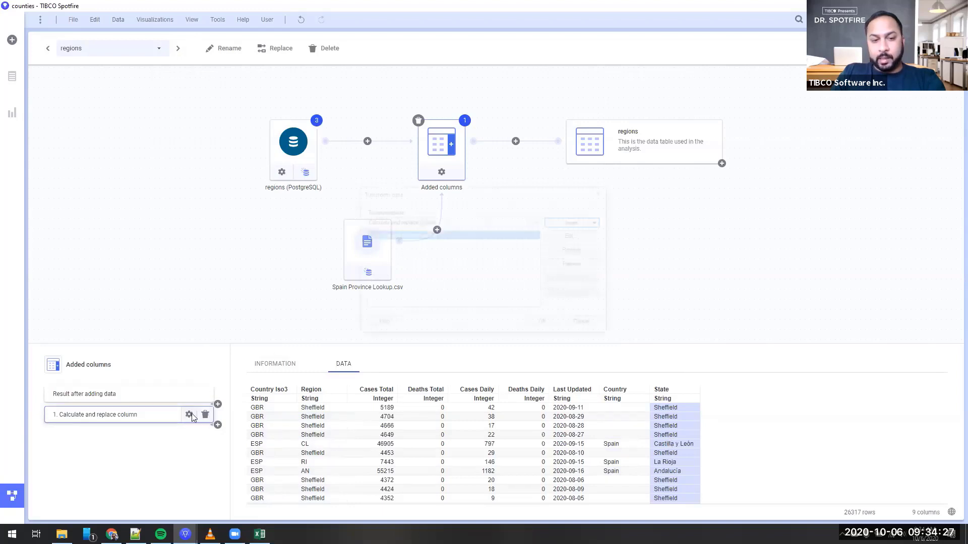
pyautogui.click(392, 222)
pyautogui.click(389, 259)
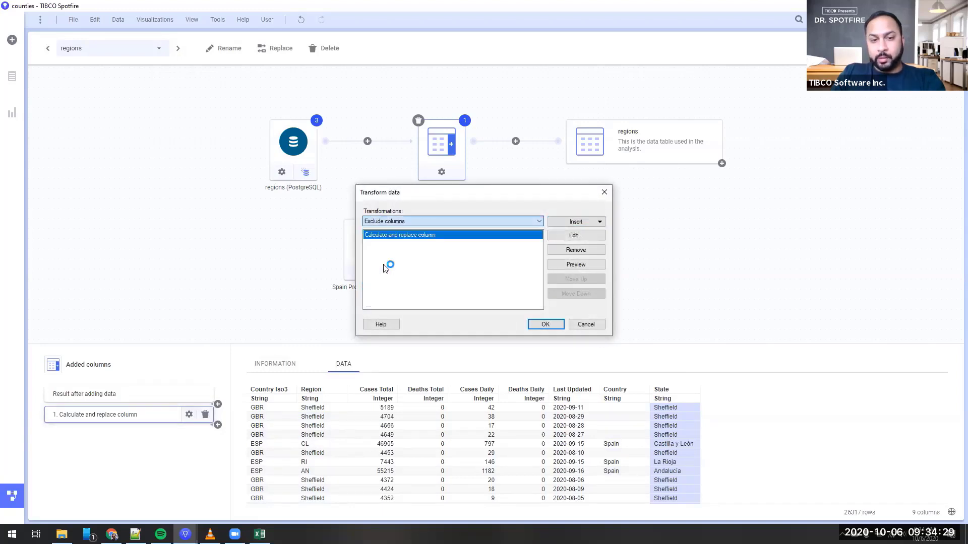
pyautogui.click(600, 222)
pyautogui.click(572, 245)
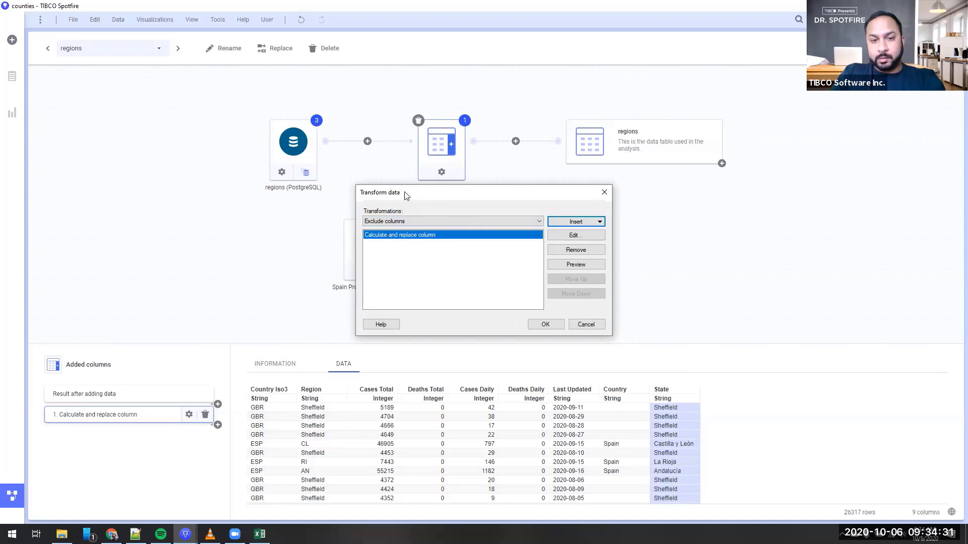
pyautogui.click(345, 170)
pyautogui.click(483, 152)
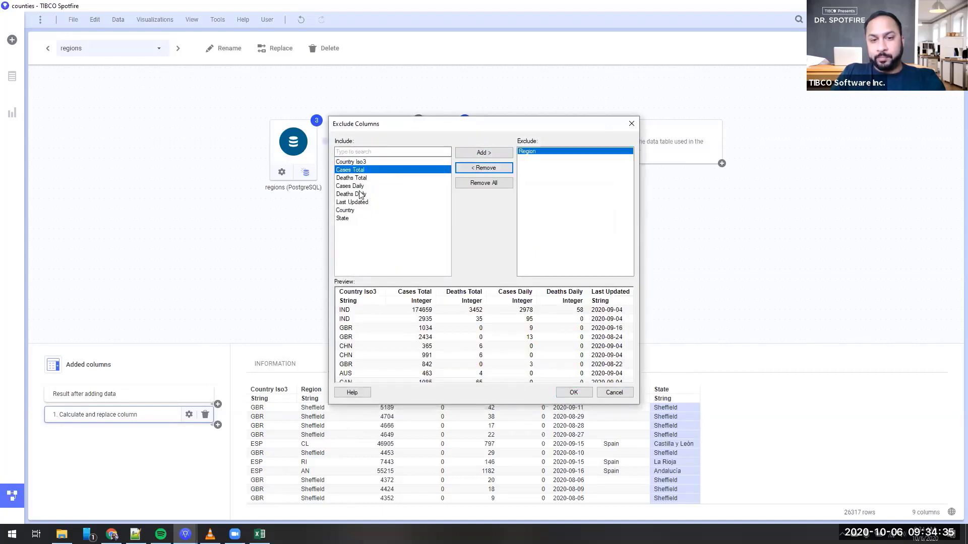
pyautogui.click(355, 210)
pyautogui.click(484, 152)
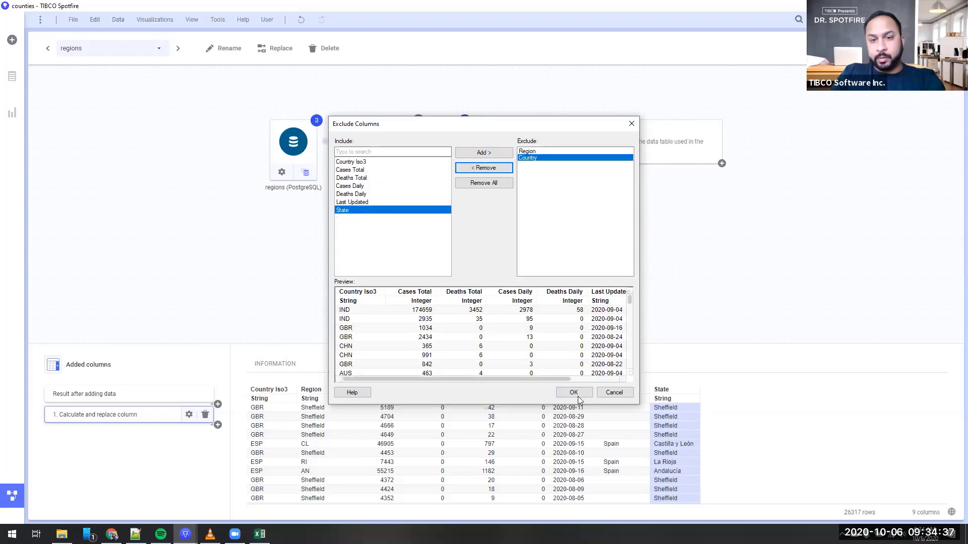
pyautogui.click(575, 392)
pyautogui.click(548, 325)
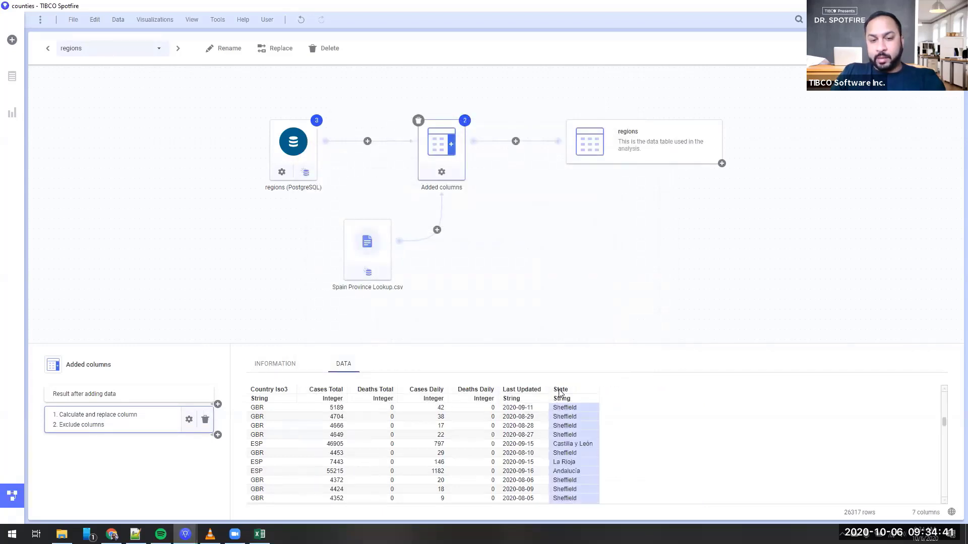
pyautogui.scroll(-5, 570, 455)
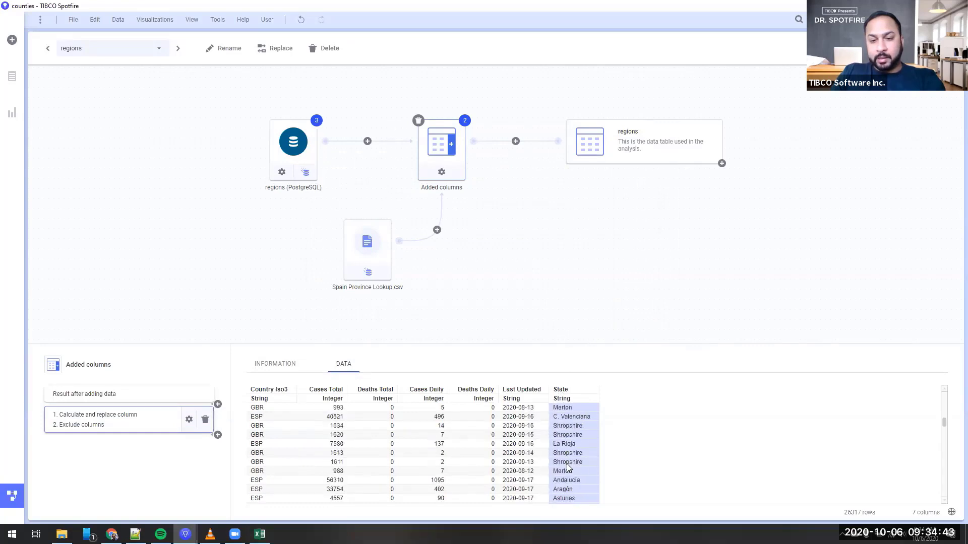
pyautogui.scroll(-5, 574, 441)
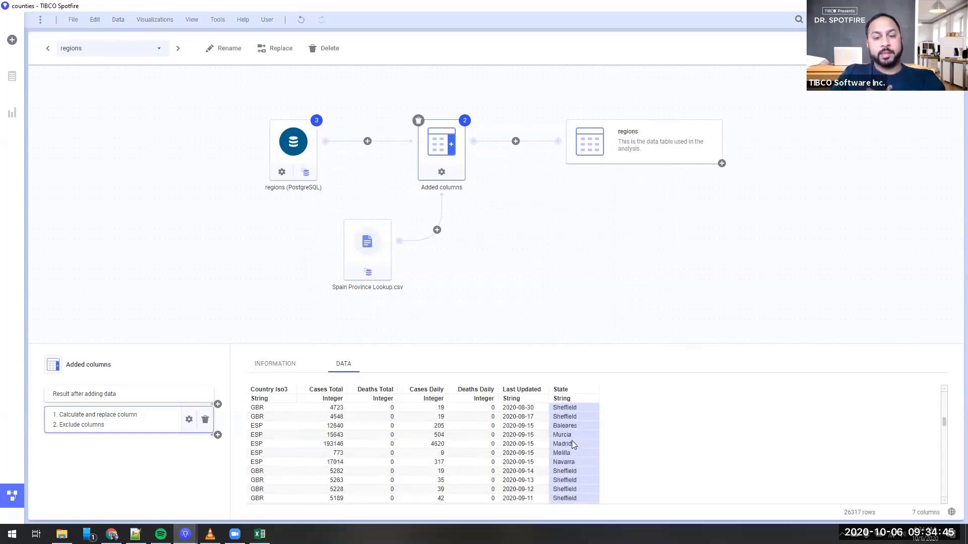
# View the Spain Province Lookup.csv source data, and switch to Excel to examine the lookup rows and the empty row 21 below them
pyautogui.click(383, 245)
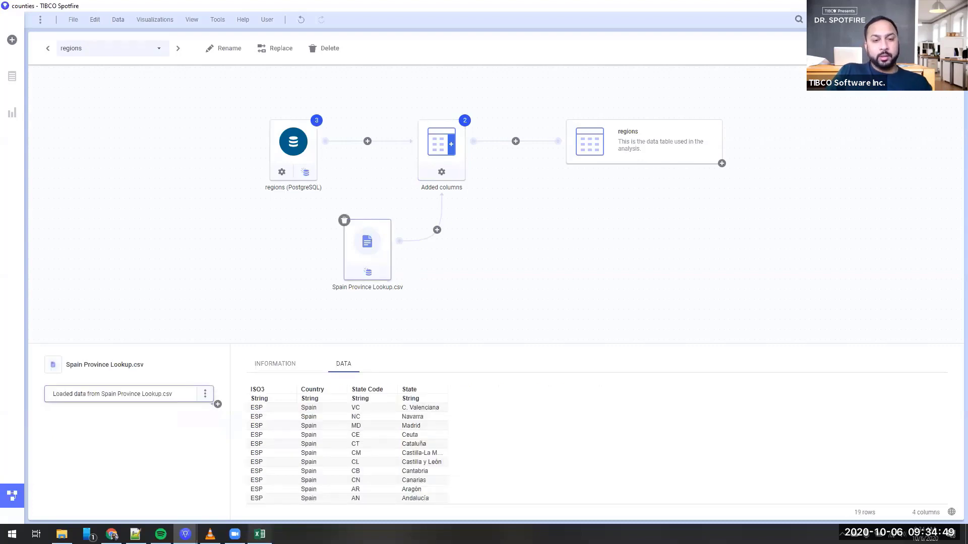
pyautogui.click(260, 534)
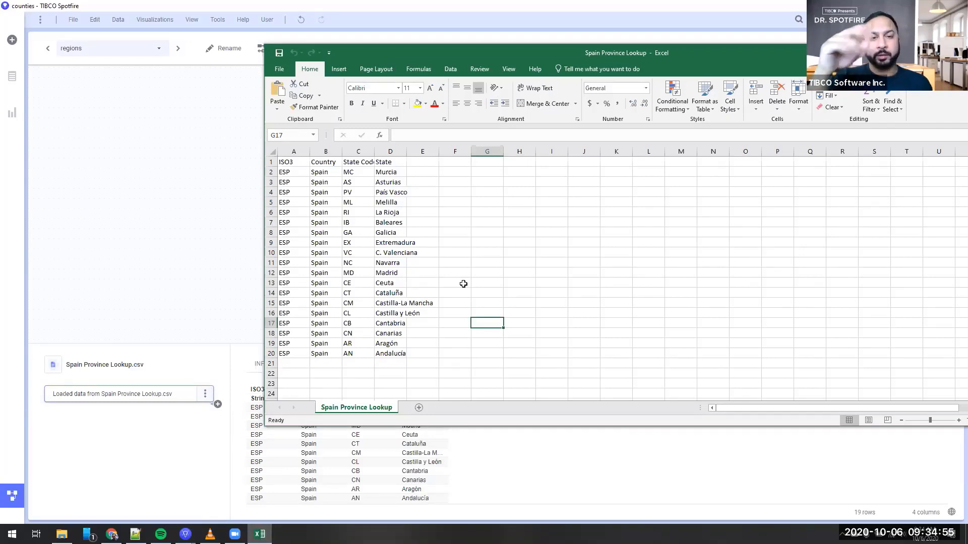
pyautogui.moveTo(298, 354)
pyautogui.mouseDown()
pyautogui.moveTo(392, 354)
pyautogui.moveTo(389, 364)
pyautogui.moveTo(300, 365)
pyautogui.mouseUp()
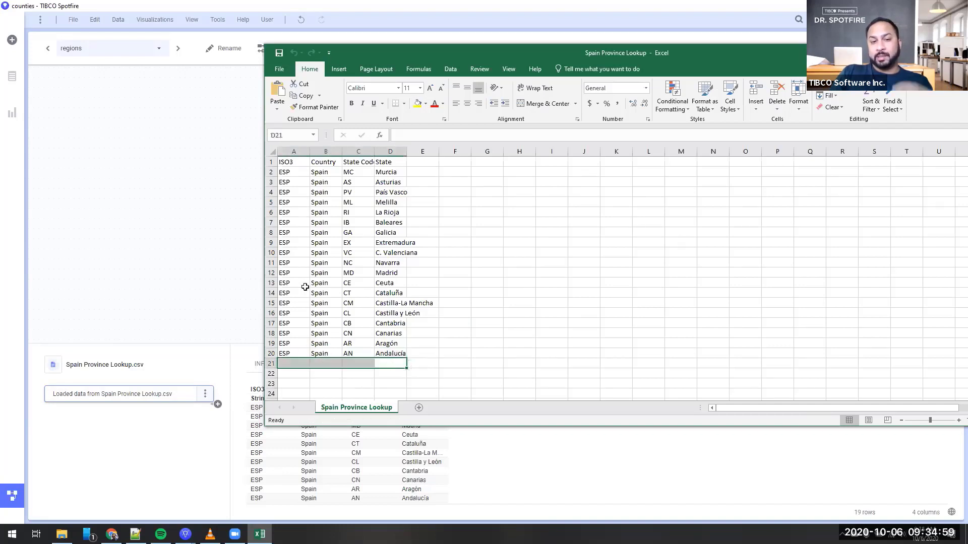
pyautogui.scroll(-1, 345, 327)
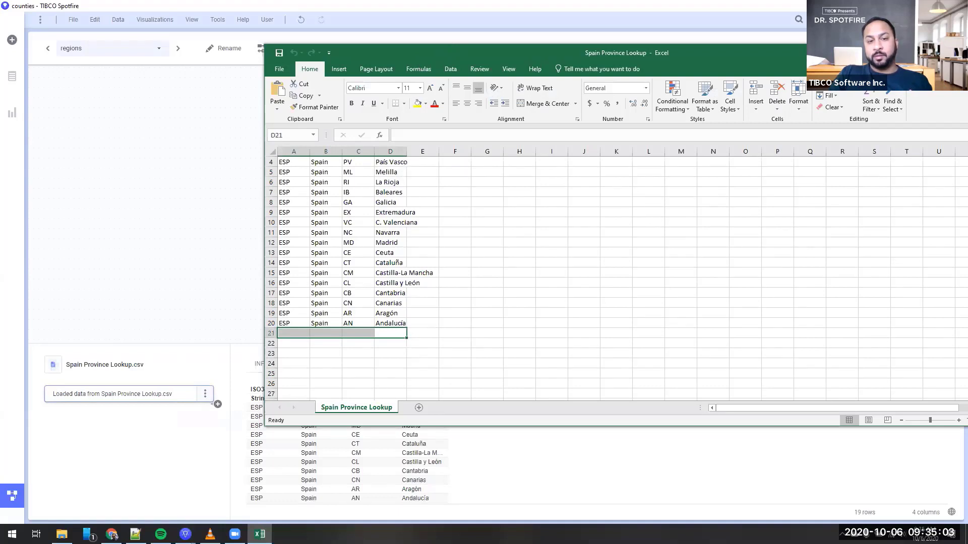
# Return to Spotfire, view the data loading options of Spain Province Lookup.csv, and show the Added columns result
pyautogui.click(134, 189)
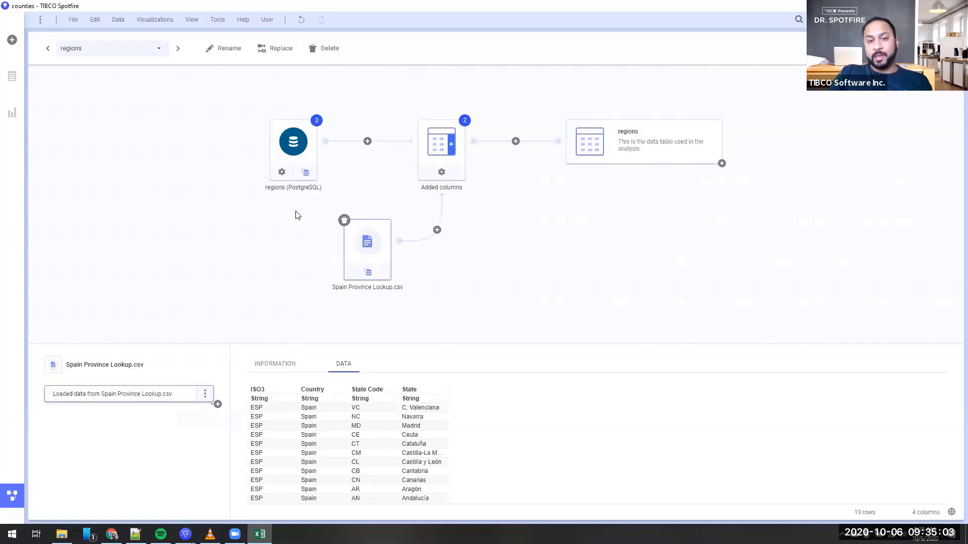
pyautogui.click(368, 273)
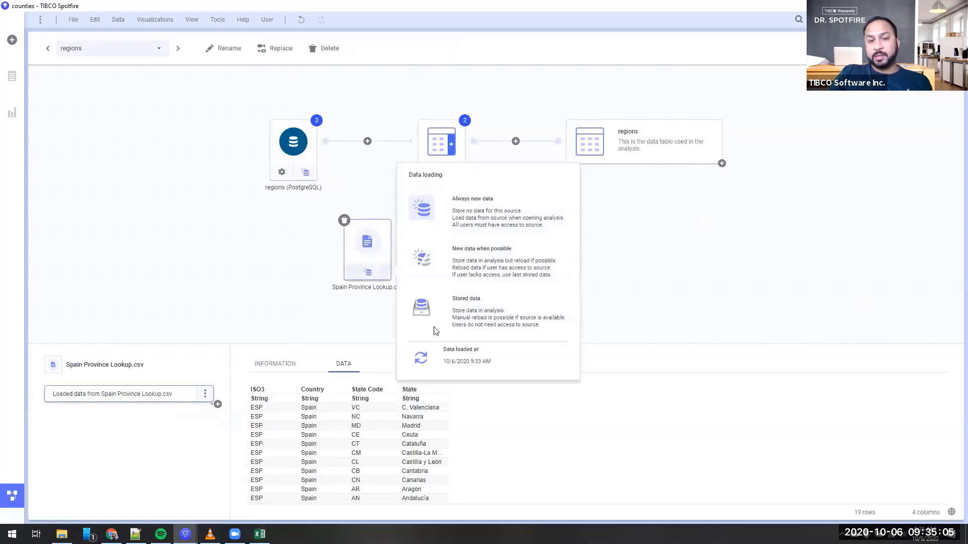
pyautogui.click(457, 136)
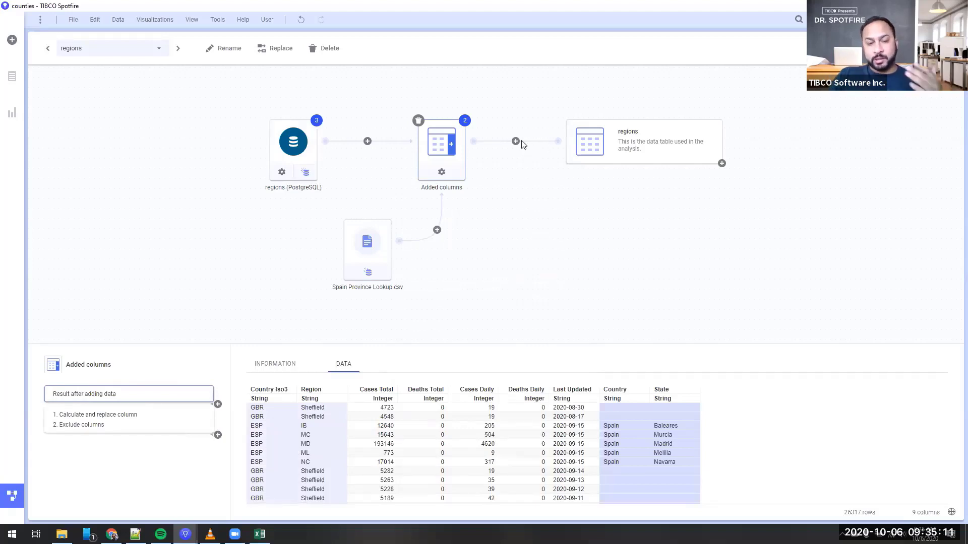
# Switch to Notepad++ and examine the CASE expression that replaces misnamed provinces and states to match the shapefile
pyautogui.hotkey('alt', 'Tab')
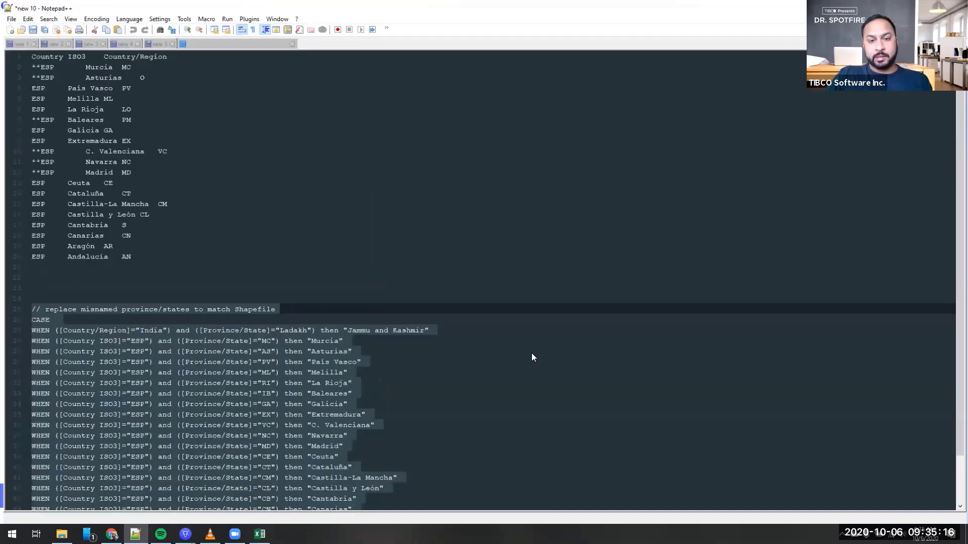
pyautogui.scroll(-1, 531, 352)
pyautogui.click(353, 330)
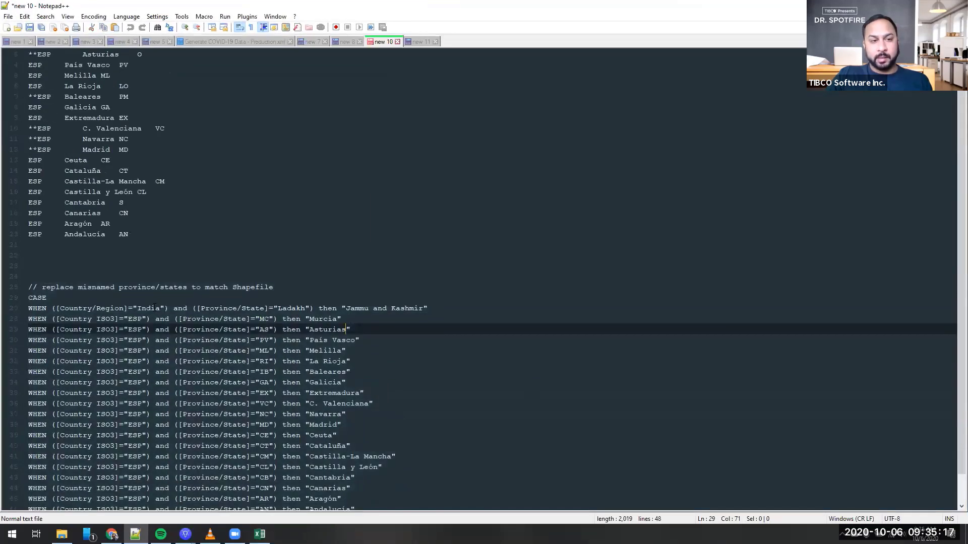
pyautogui.moveTo(156, 309); pyautogui.dragTo(350, 361)
pyautogui.click(350, 362)
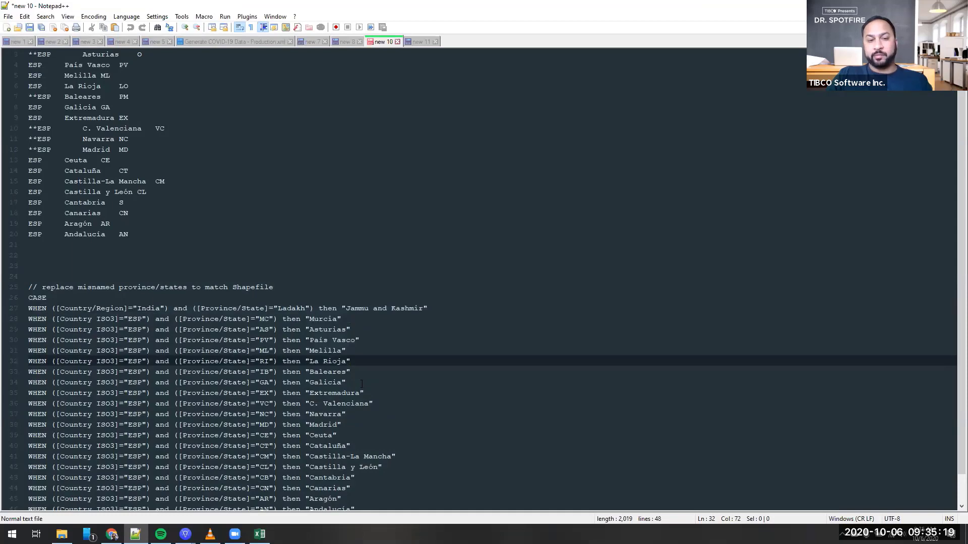